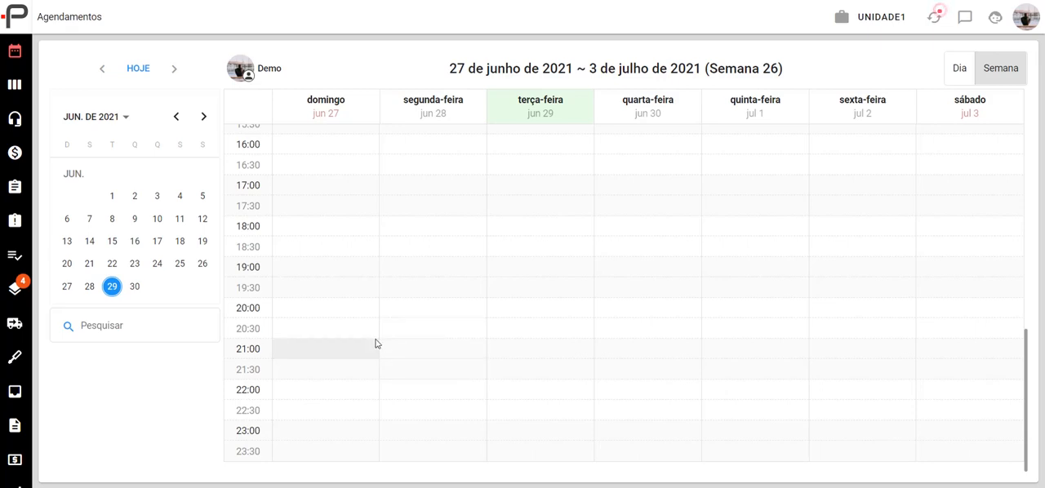
# - Open the negotiation policies (Políticas de negociação) list in the sales section of the administration settings
pyautogui.scroll(-2, 16, 392)
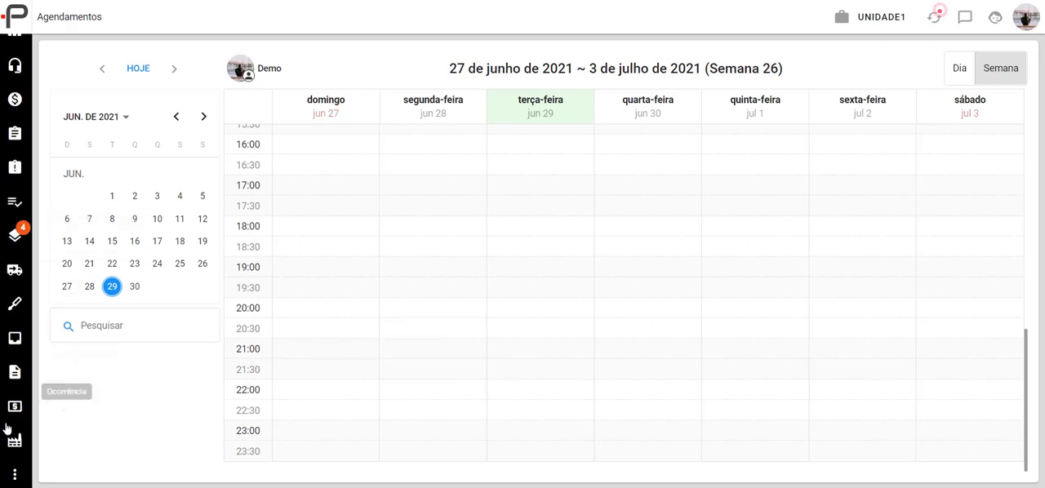
pyautogui.click(15, 475)
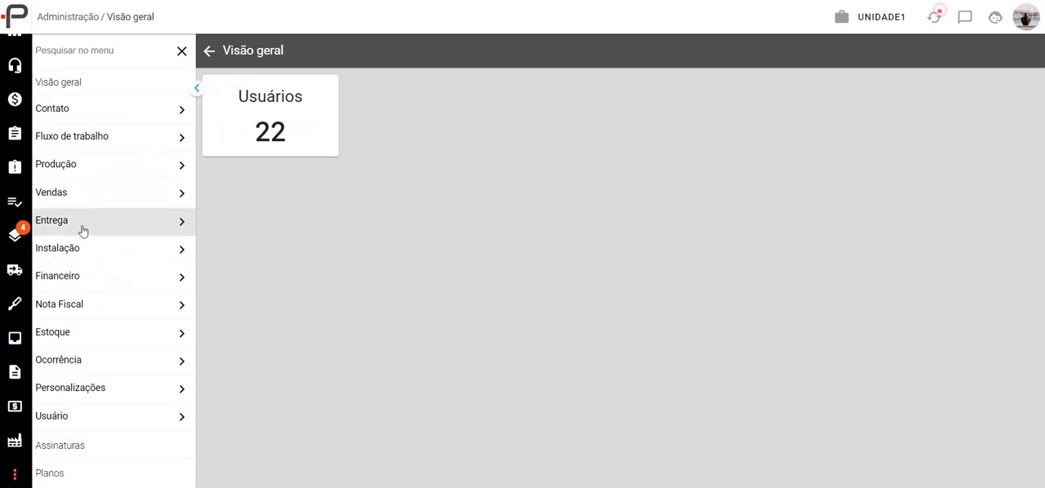
pyautogui.click(134, 198)
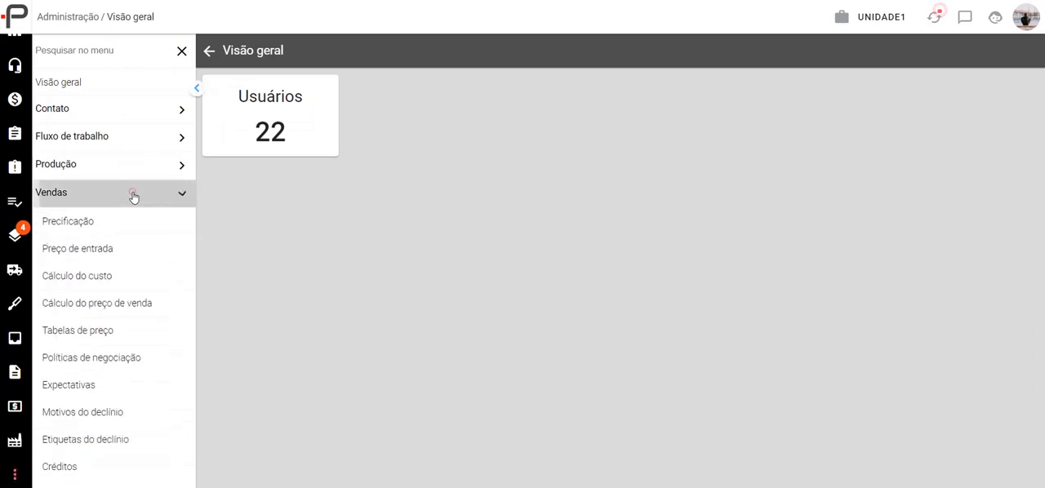
pyautogui.click(109, 363)
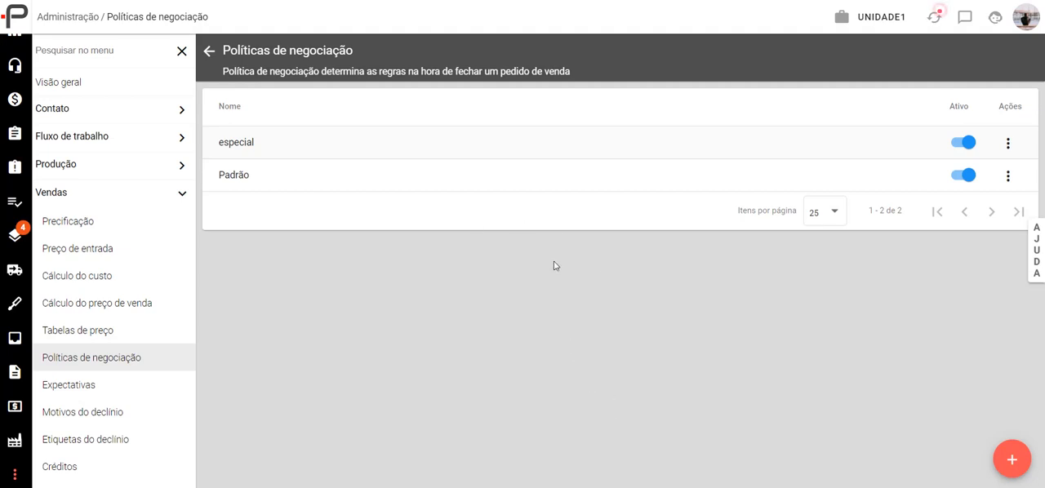
# - Start a new negotiation policy and look over its blank form
pyautogui.click(1006, 454)
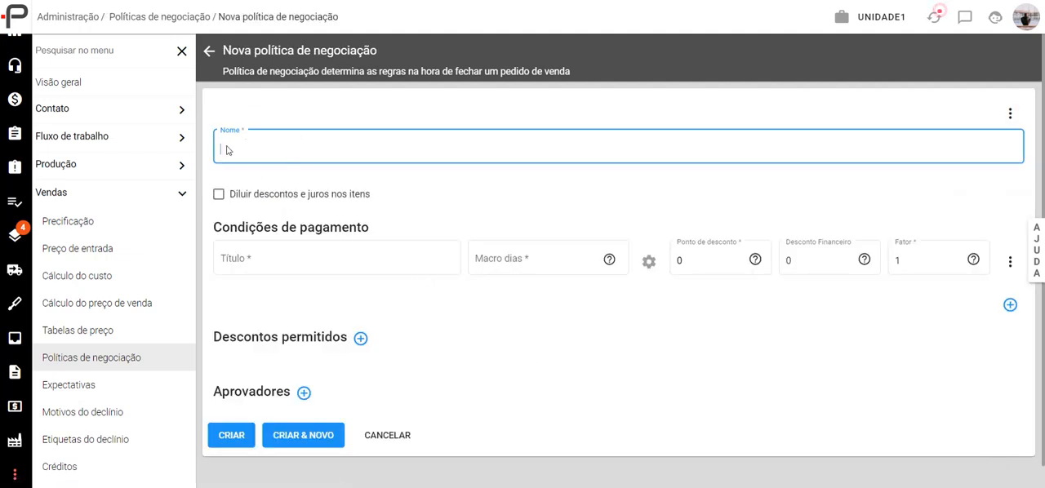
pyautogui.click(209, 52)
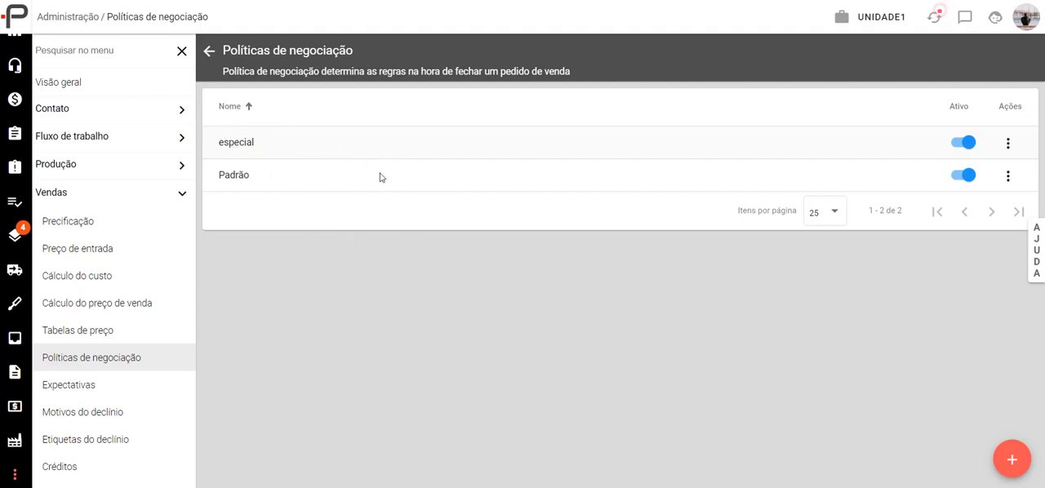
pyautogui.click(1010, 456)
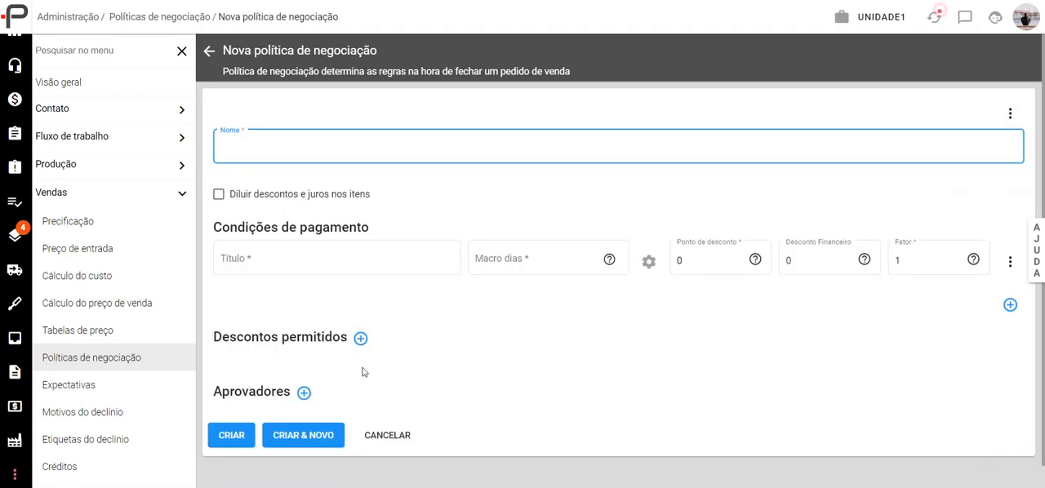
pyautogui.scroll(-1, 376, 359)
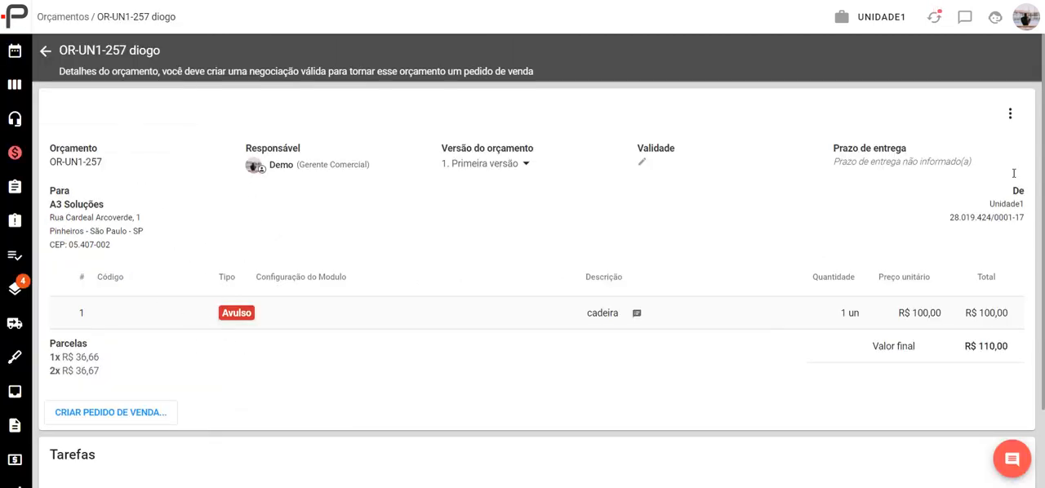
# - Print the quotation with the Orçamento document template and examine its item values and instalments
pyautogui.click(1010, 113)
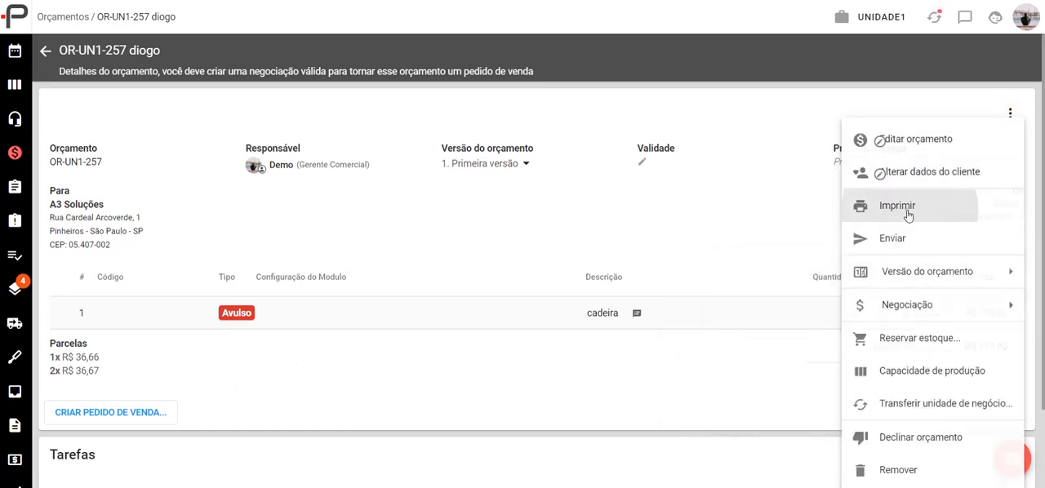
pyautogui.click(908, 211)
pyautogui.click(472, 237)
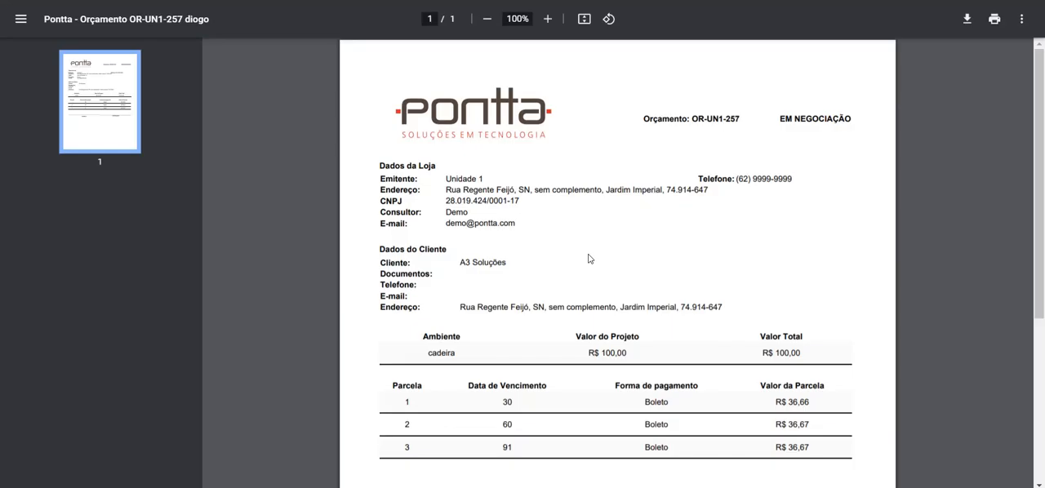
pyautogui.scroll(-3, 584, 301)
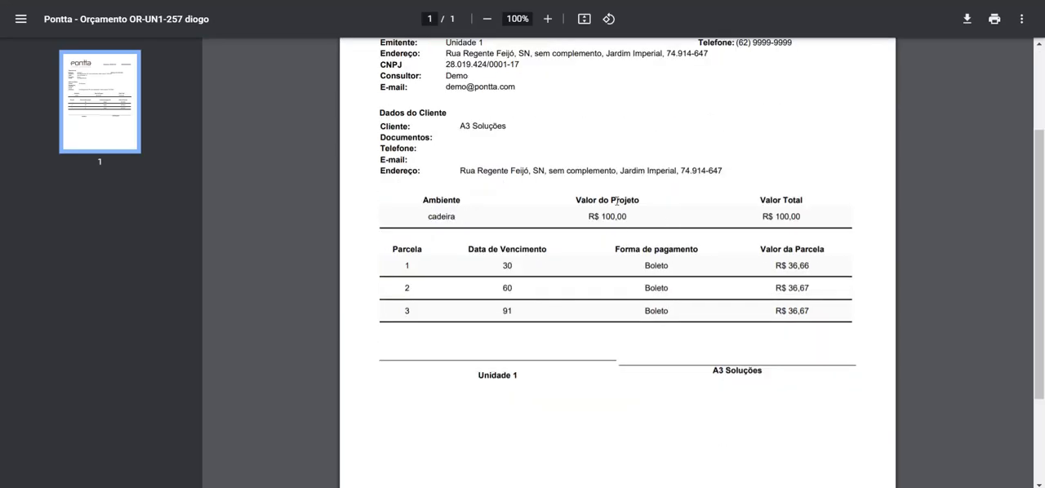
pyautogui.scroll(2, 633, 278)
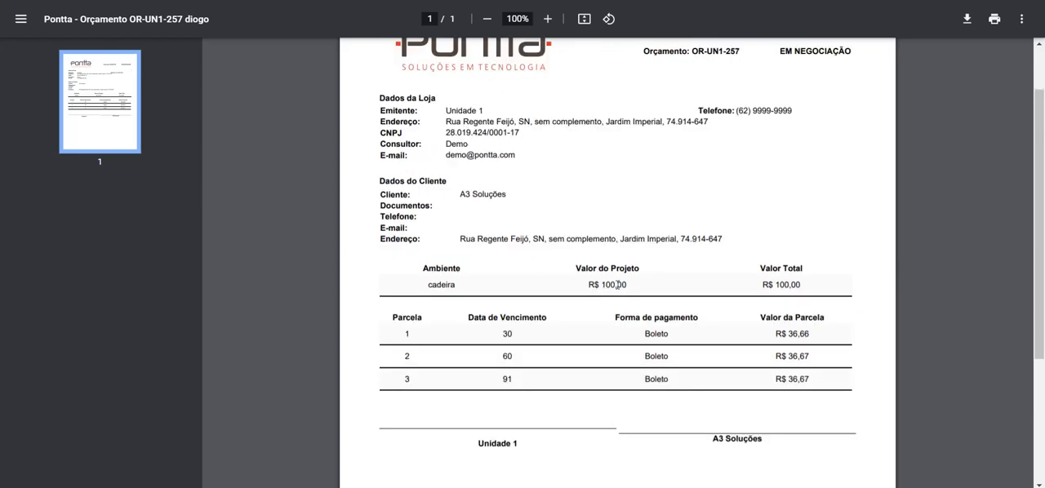
pyautogui.scroll(-2, 619, 289)
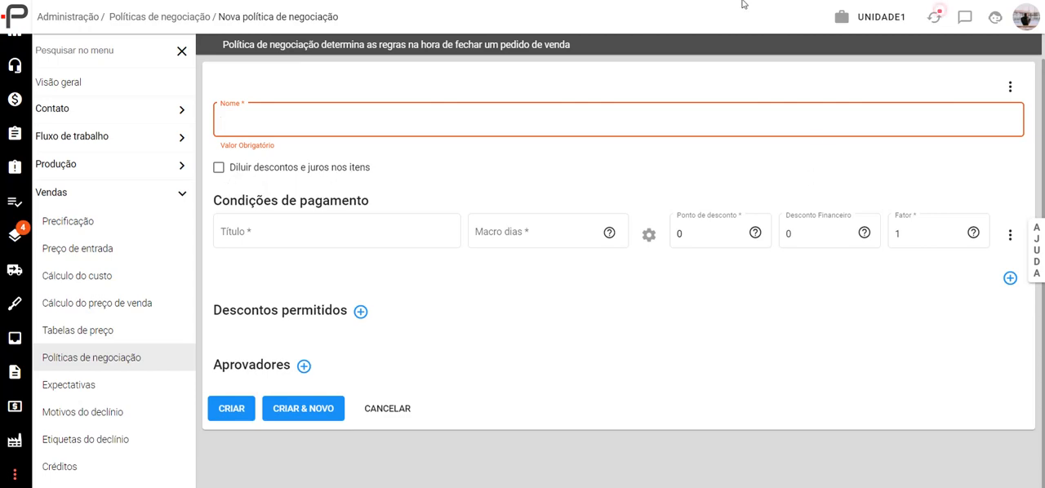
# - Print the quotation with the Orçamento 2 template and compare its prices and instalments with the first document
pyautogui.click(711, 1)
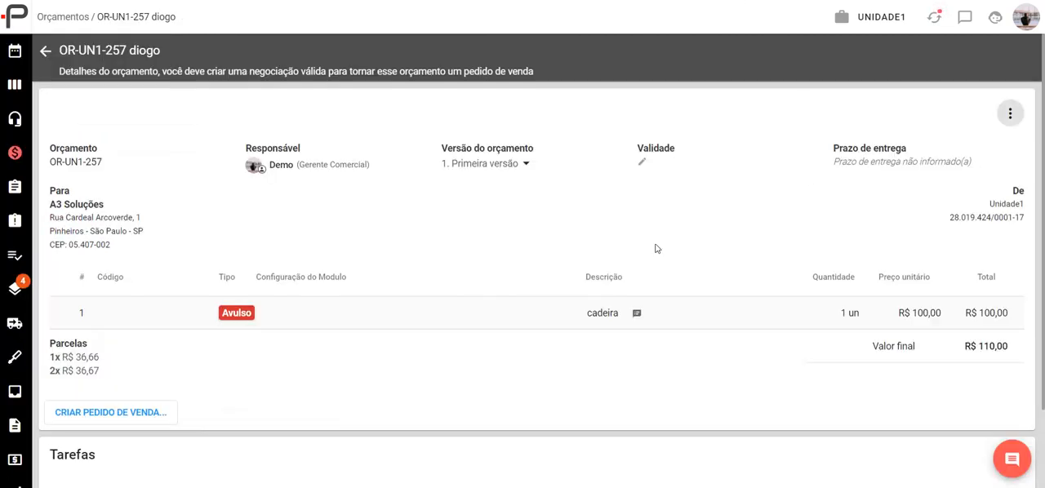
pyautogui.click(1010, 114)
pyautogui.click(936, 208)
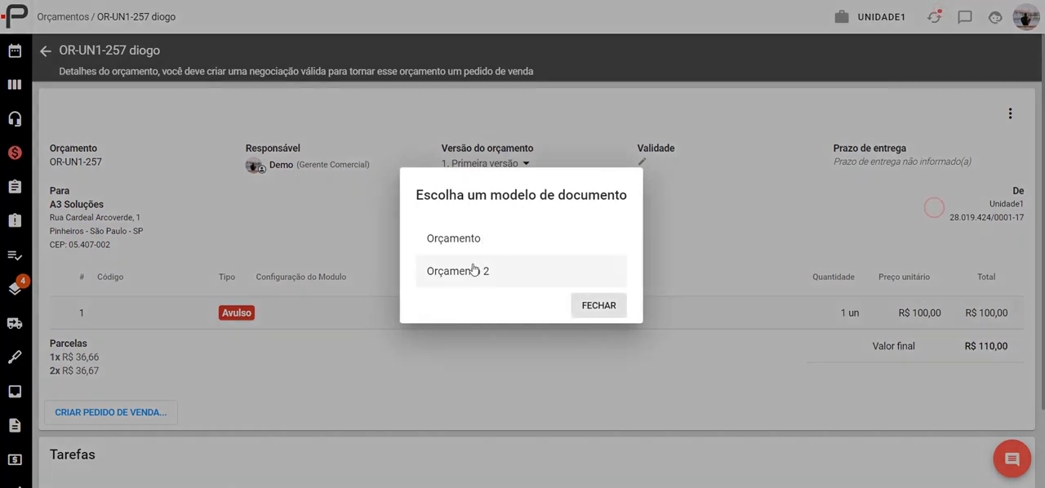
pyautogui.click(472, 266)
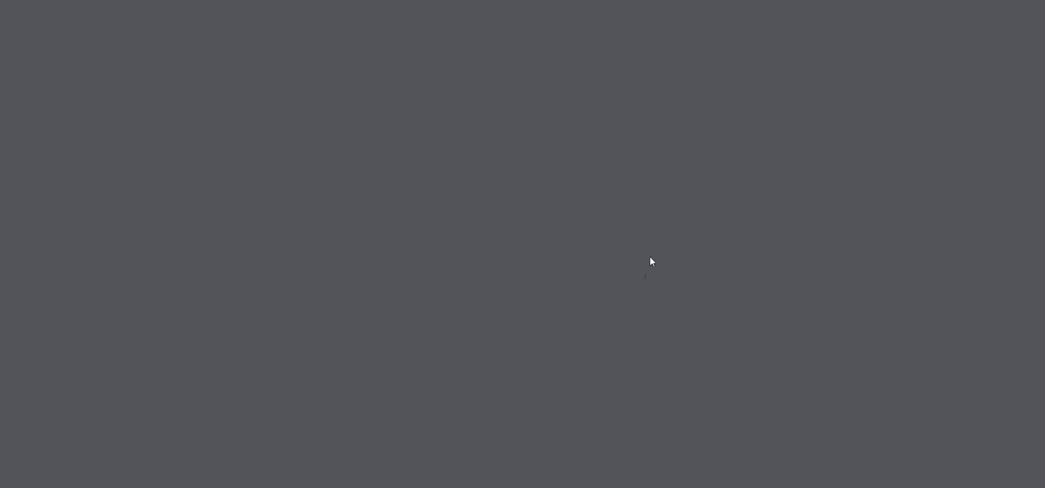
pyautogui.scroll(-3, 663, 320)
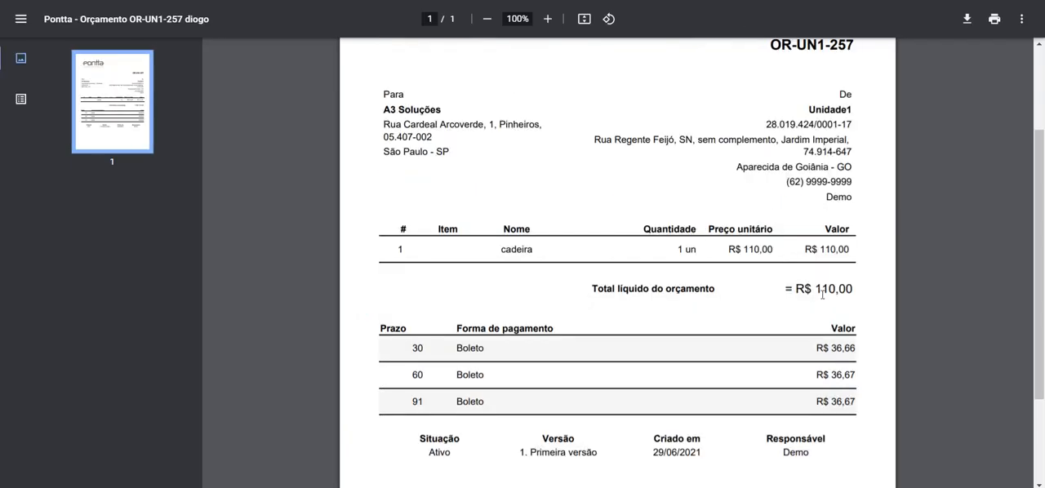
pyautogui.scroll(-2, 821, 295)
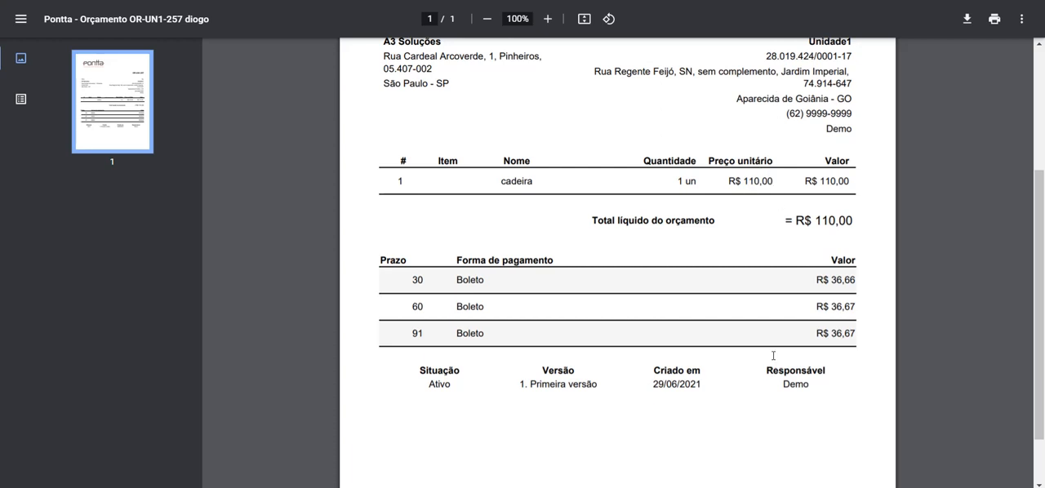
pyautogui.scroll(2, 811, 231)
pyautogui.scroll(-1, 732, 291)
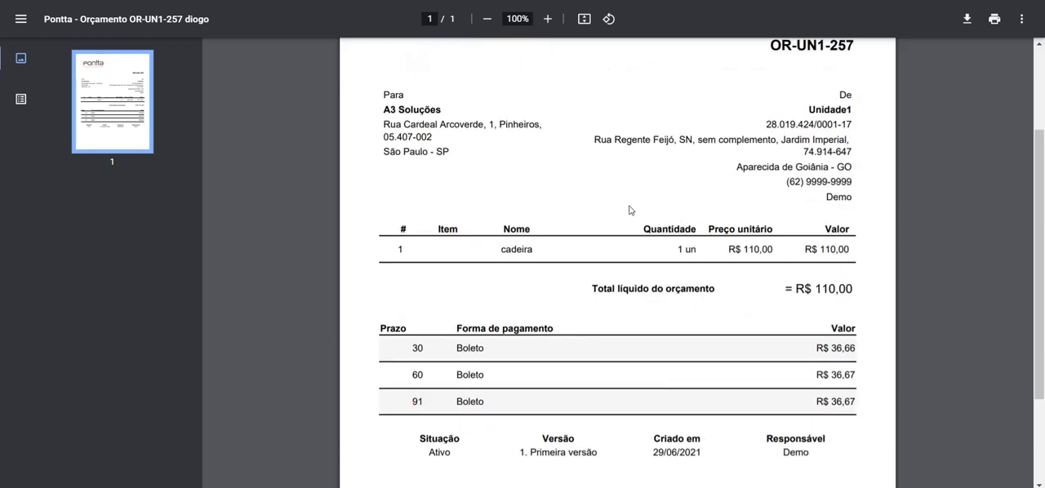
pyautogui.scroll(-1, 572, 294)
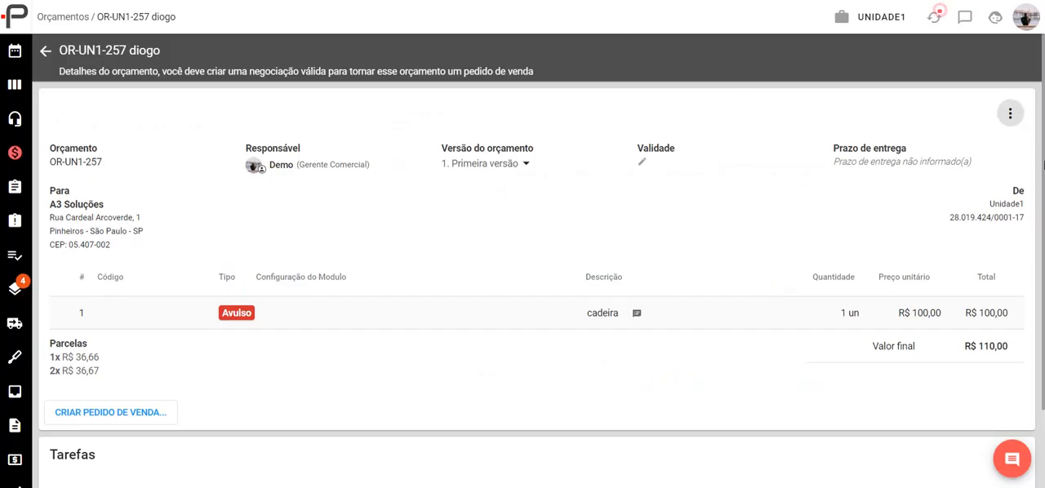
# - Create a new negotiation for the quotation with a 5% discount and the 3x payment condition
pyautogui.click(1010, 113)
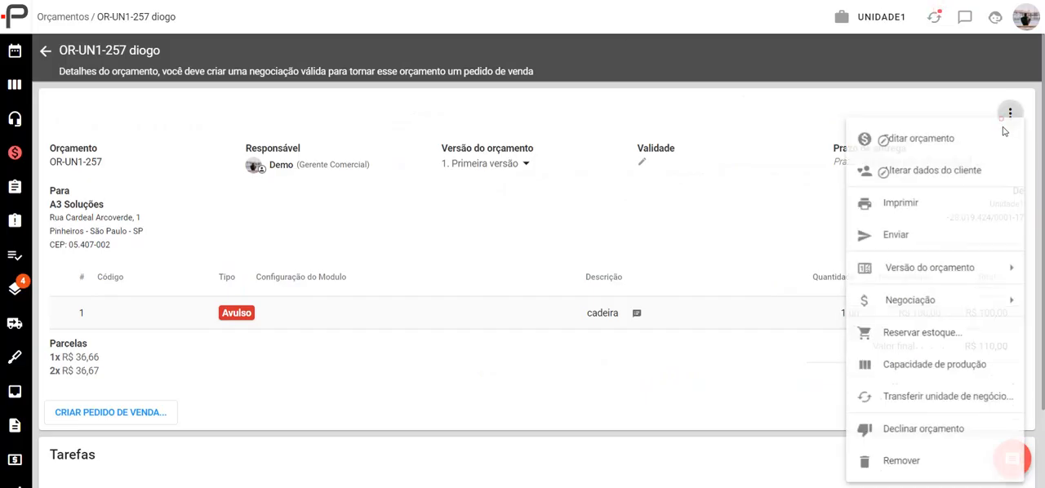
pyautogui.moveTo(932, 308)
pyautogui.click(757, 304)
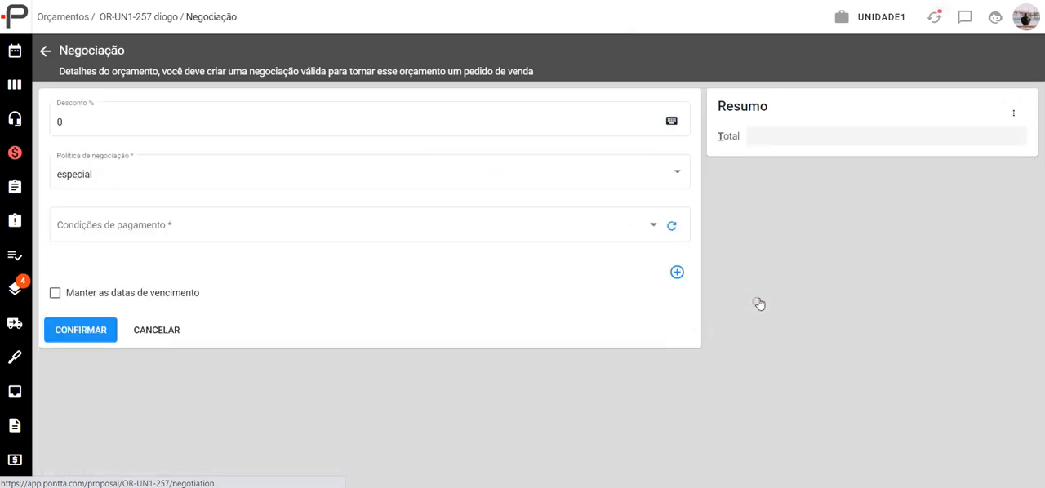
pyautogui.click(110, 120)
pyautogui.press('BackSpace')
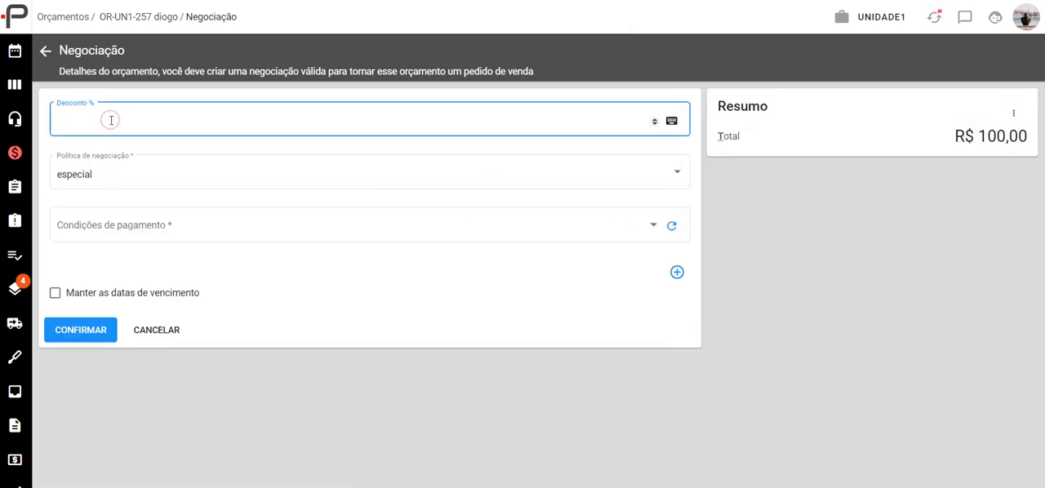
pyautogui.click(110, 229)
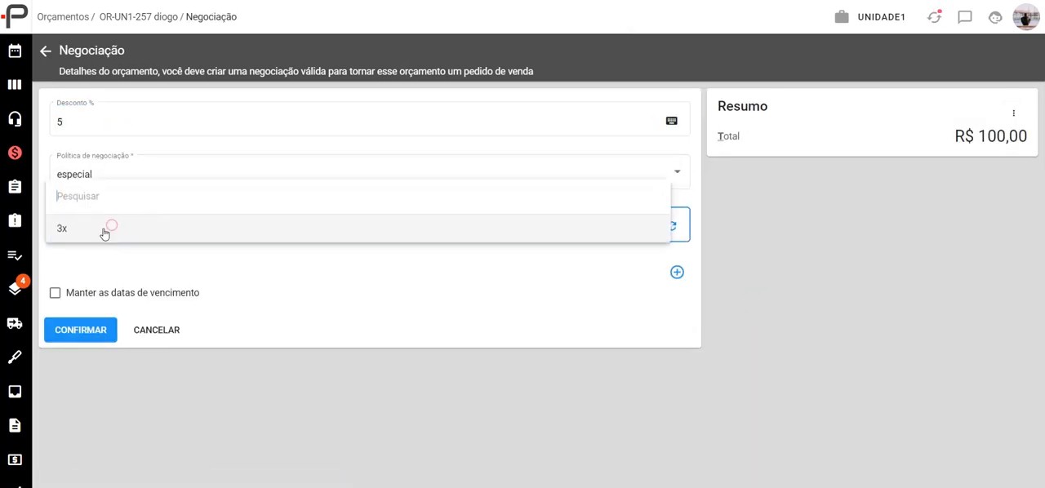
pyautogui.click(106, 296)
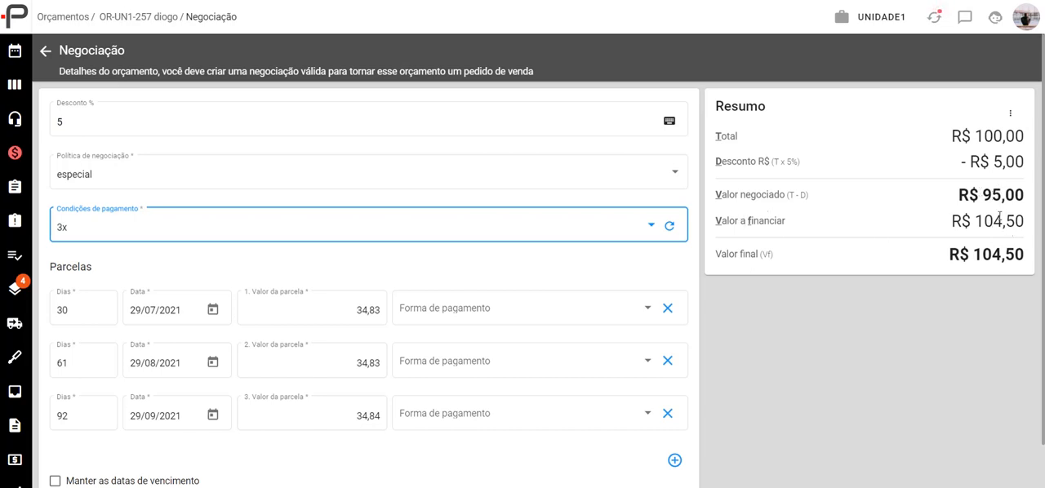
# - Set the first instalment's payment method to Boleto, replicate it to the remaining instalments and confirm the negotiation
pyautogui.scroll(-1, 209, 441)
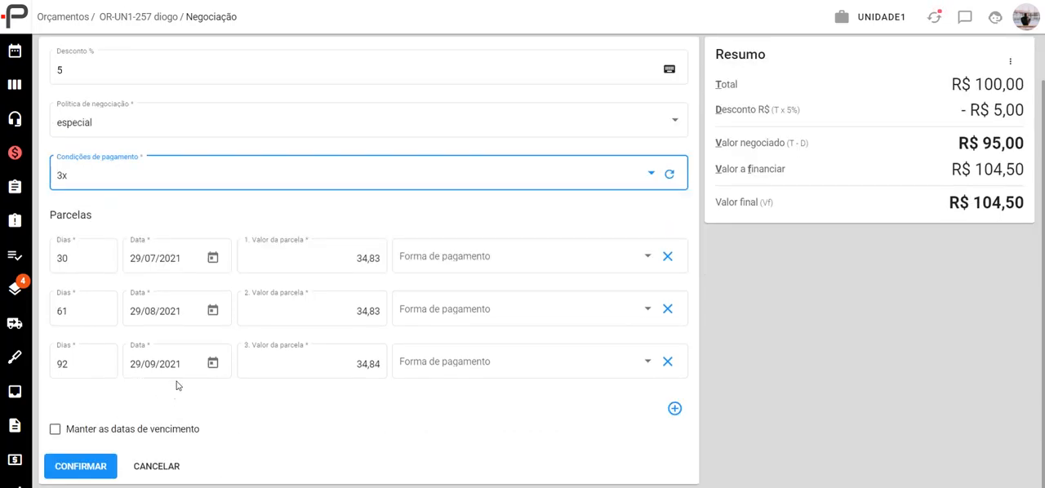
pyautogui.click(432, 261)
pyautogui.click(431, 257)
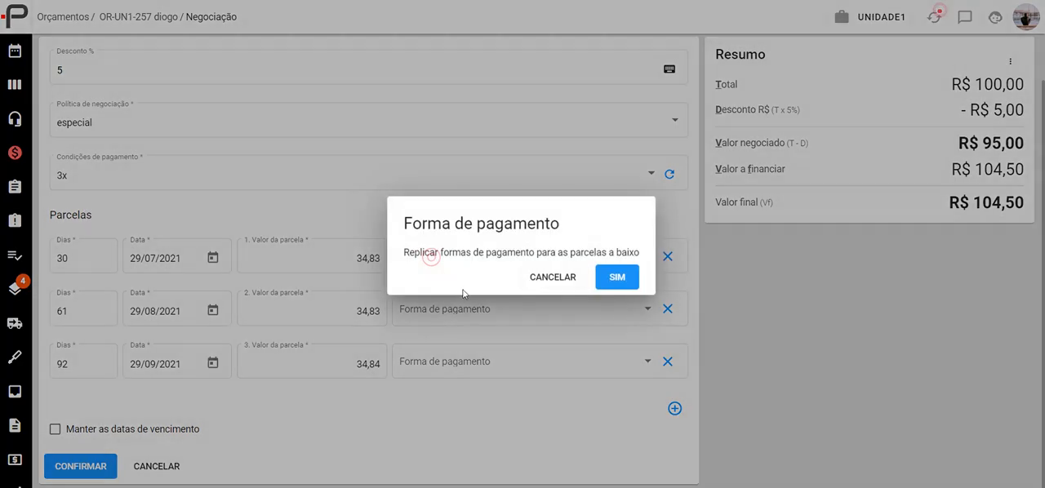
pyautogui.click(603, 282)
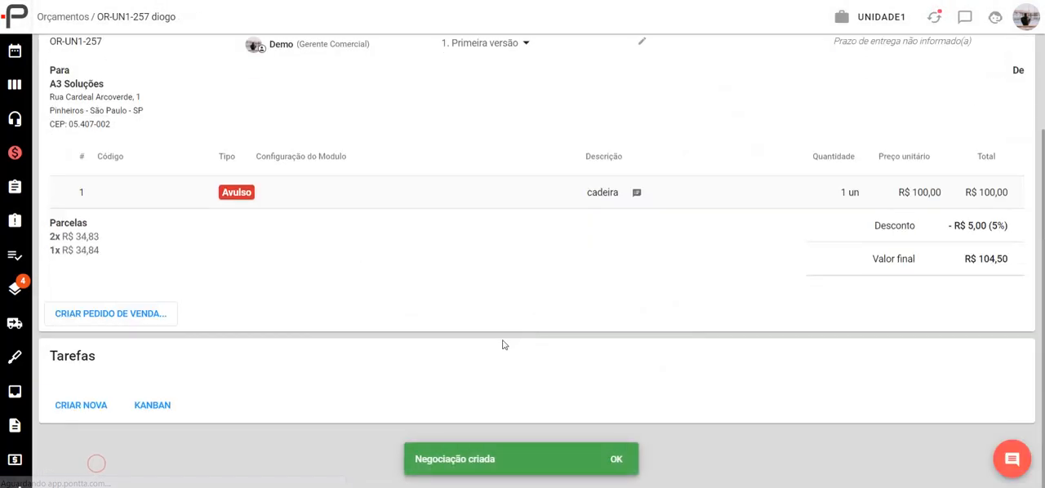
# - Print the renegotiated quotation with the Orçamento 2 template and examine its item price, net total and instalments
pyautogui.scroll(2, 781, 250)
pyautogui.click(1010, 112)
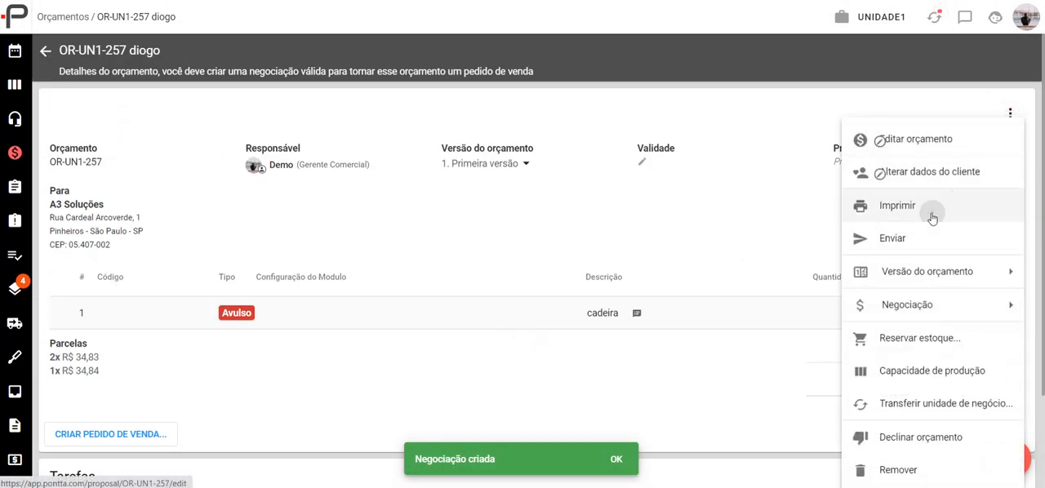
pyautogui.click(933, 214)
pyautogui.click(474, 280)
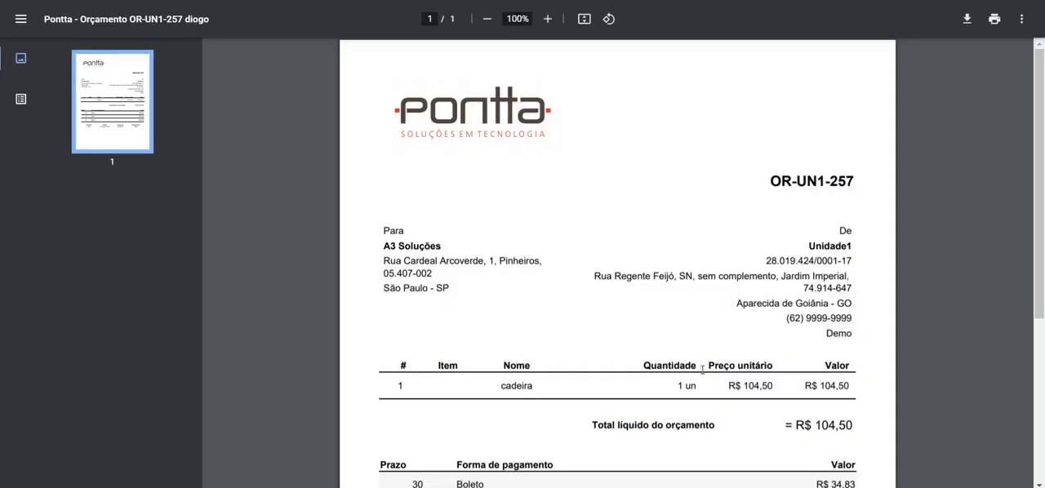
pyautogui.scroll(-3, 784, 393)
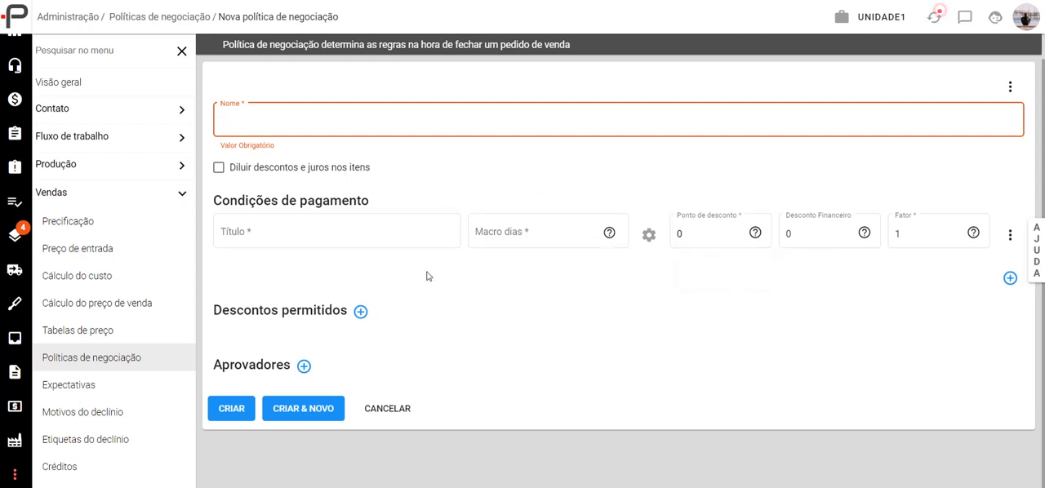
# - Title the payment condition "Ent + 1x" and view the suggested day macros
pyautogui.click(270, 245)
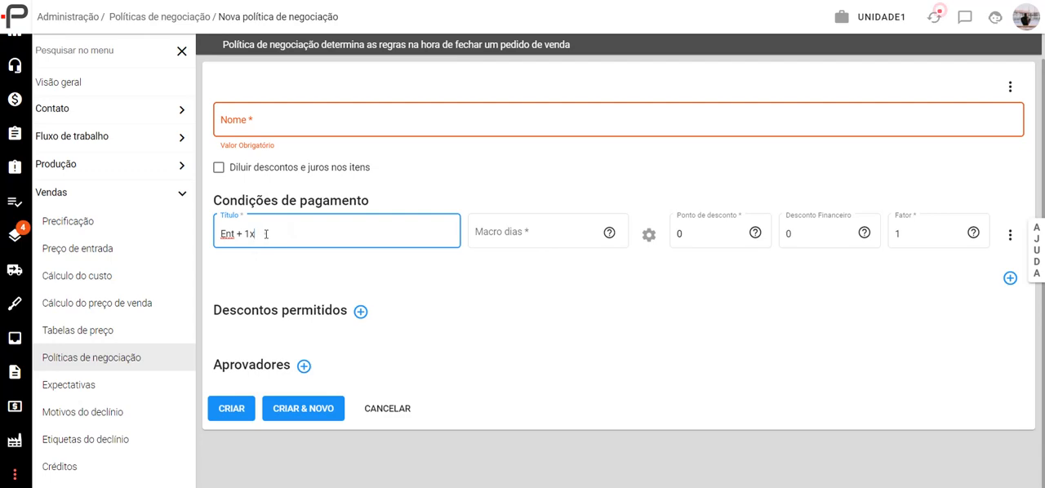
pyautogui.moveTo(267, 234); pyautogui.dragTo(215, 289)
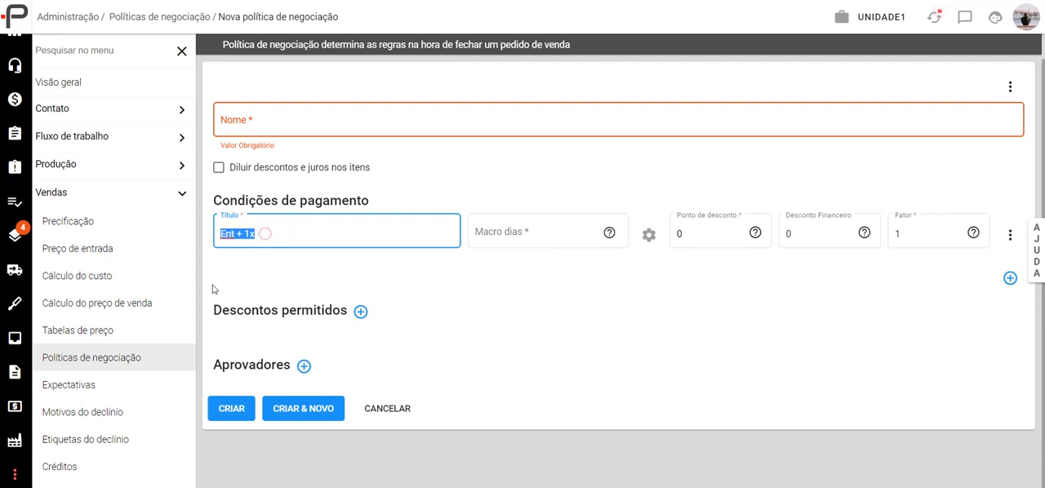
pyautogui.click(608, 233)
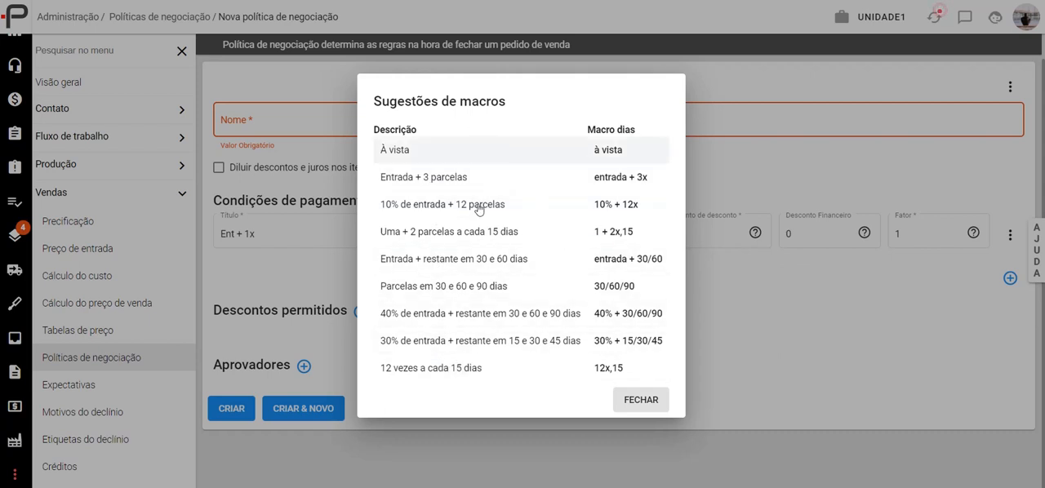
# - Retitle the payment condition "A vista" and set its day macro to the suggested "à vista"
pyautogui.click(272, 235)
pyautogui.tripleClick(278, 234)
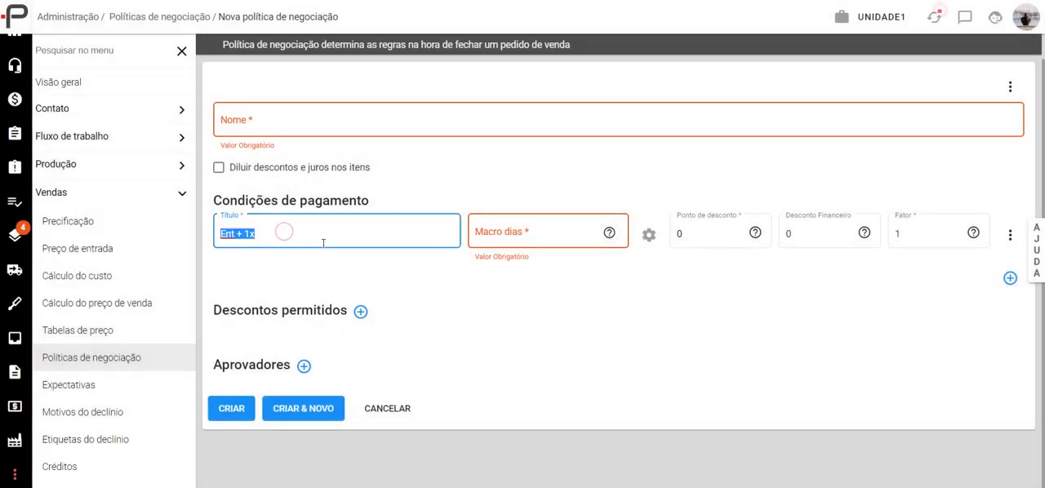
pyautogui.write('A vista')
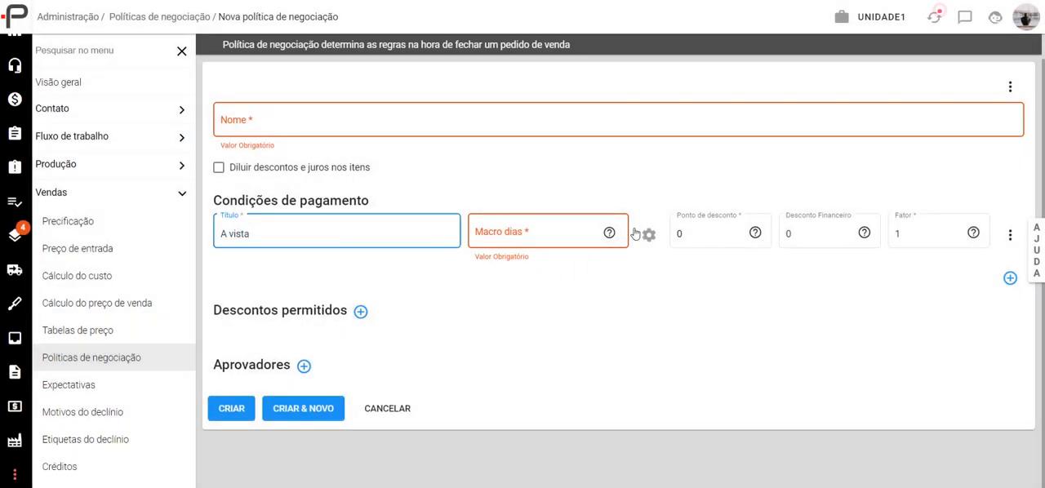
pyautogui.click(645, 234)
pyautogui.click(419, 155)
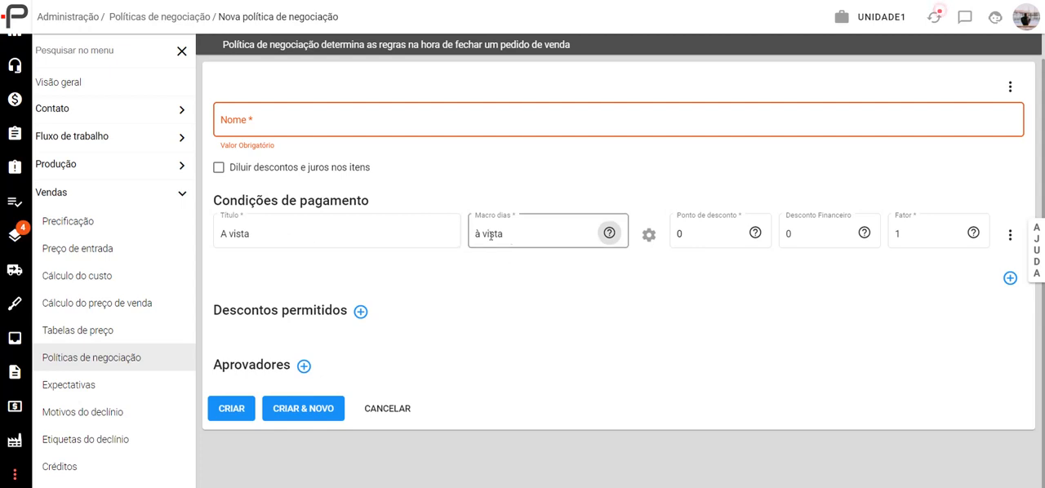
# - Configure the single instalment to accept Boleto and Cartão de Crédito as payment methods
pyautogui.click(649, 236)
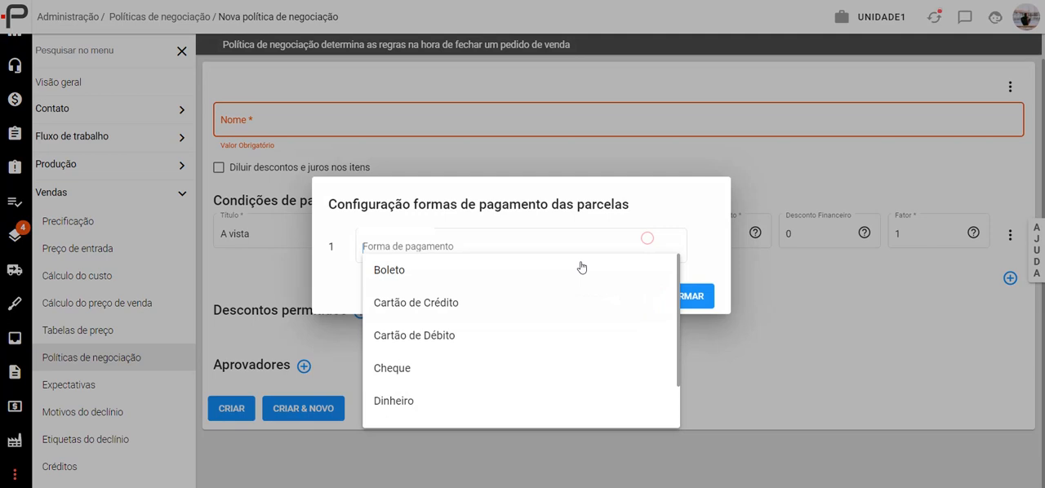
pyautogui.click(372, 218)
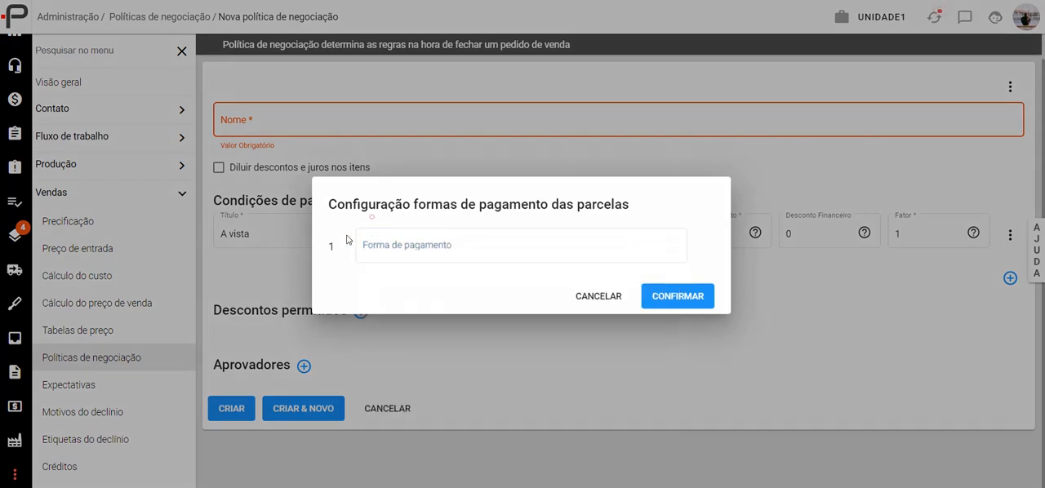
pyautogui.click(474, 247)
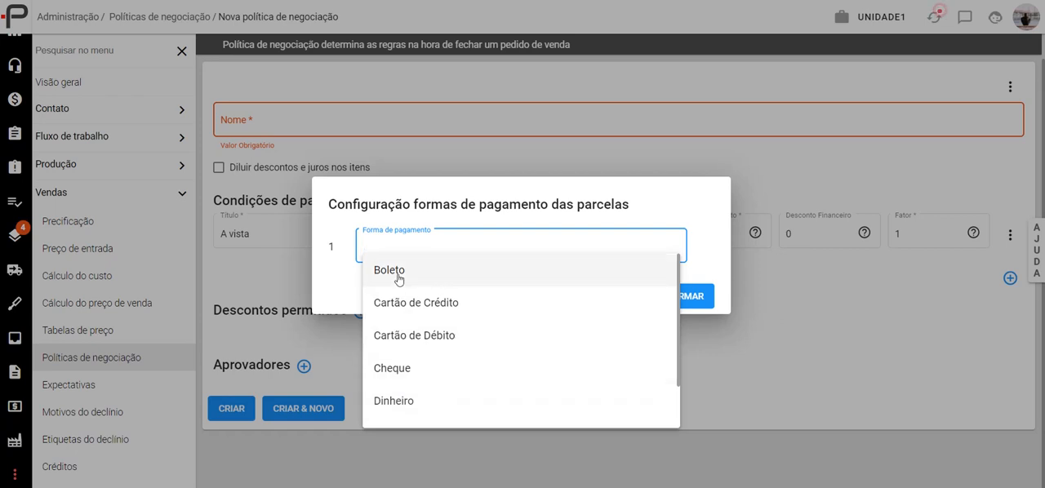
pyautogui.click(412, 272)
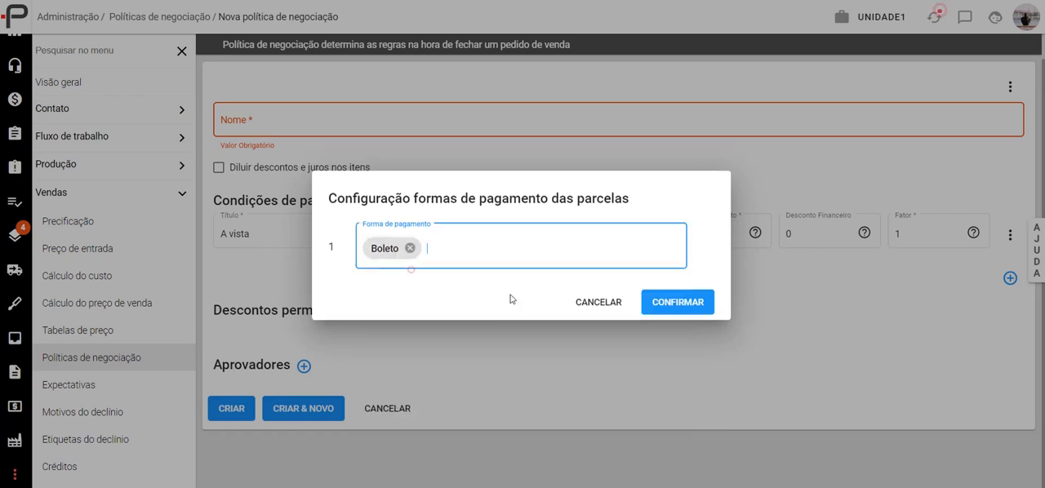
pyautogui.click(509, 247)
pyautogui.click(497, 271)
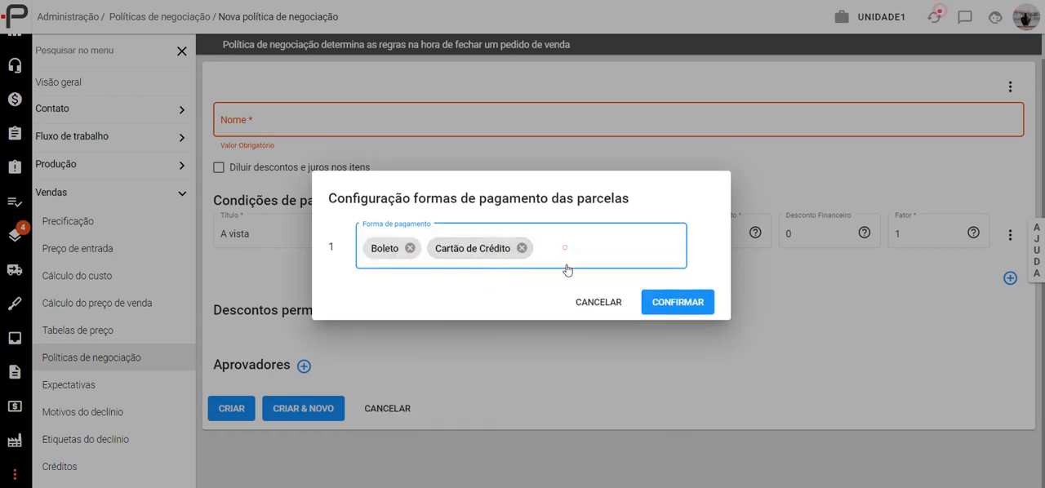
pyautogui.click(562, 245)
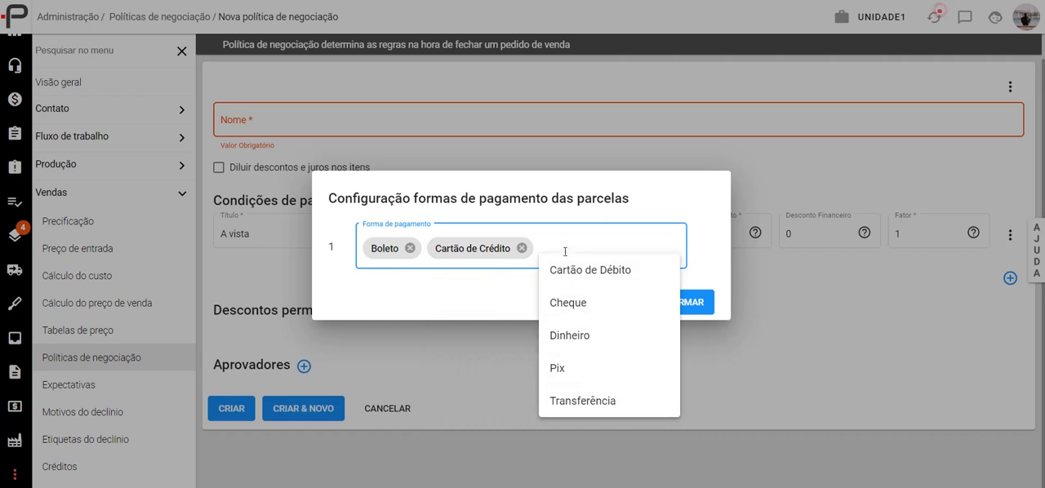
pyautogui.click(472, 295)
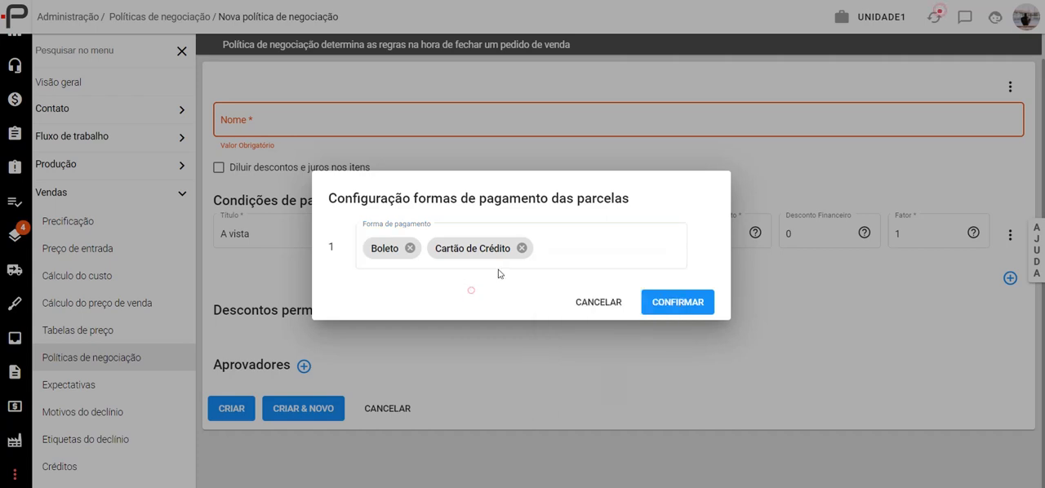
# - Replace the single instalment's payment methods with Dinheiro and Pix
pyautogui.click(522, 247)
pyautogui.click(411, 249)
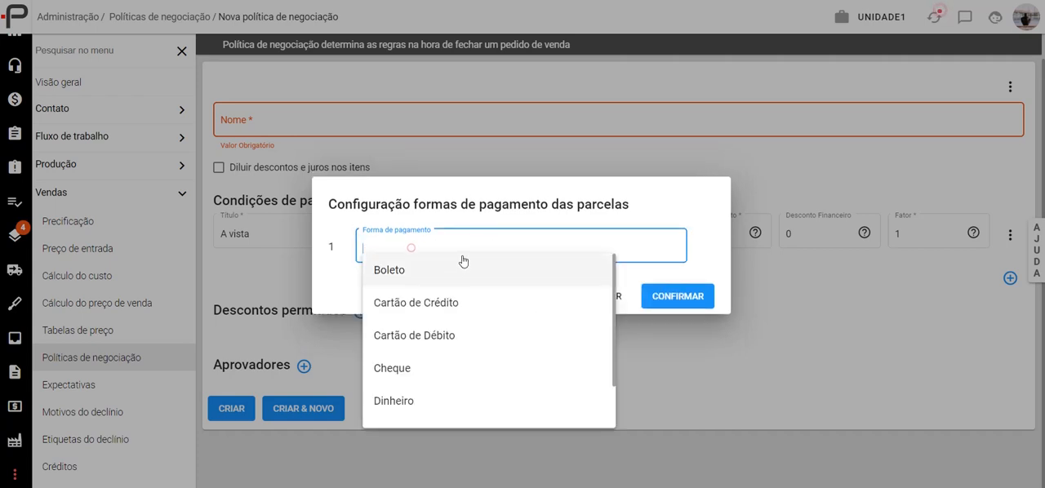
pyautogui.click(403, 396)
pyautogui.click(475, 263)
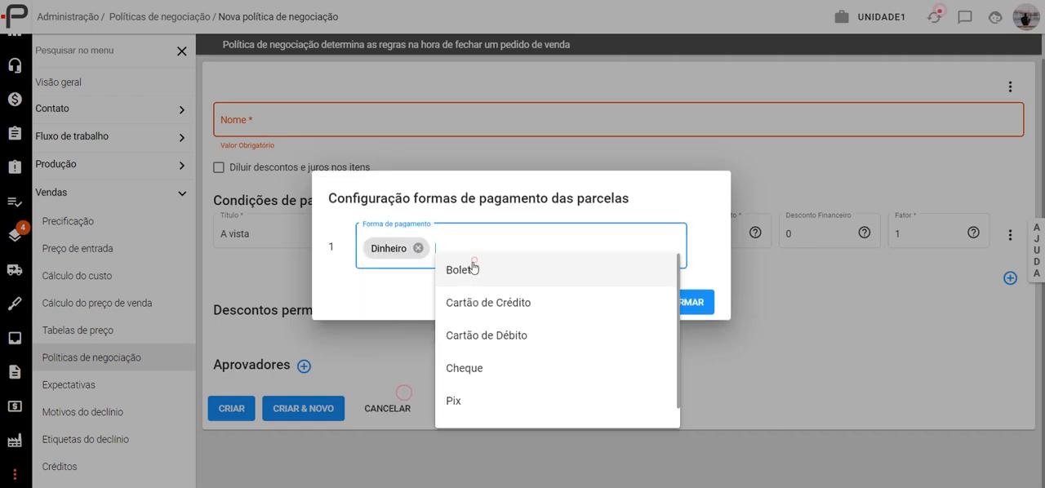
pyautogui.click(477, 374)
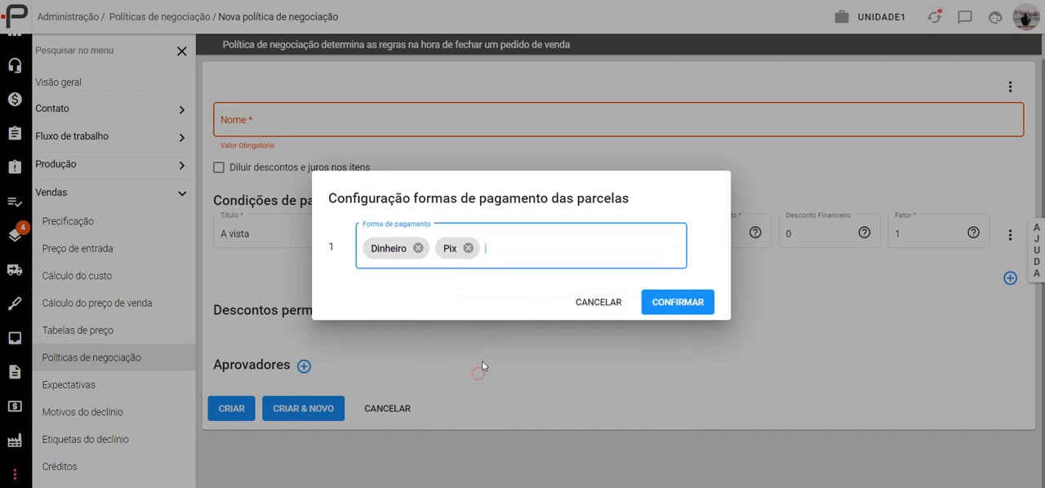
# - Remove both payment methods from the single instalment and discard the configuration
pyautogui.click(468, 248)
pyautogui.click(418, 248)
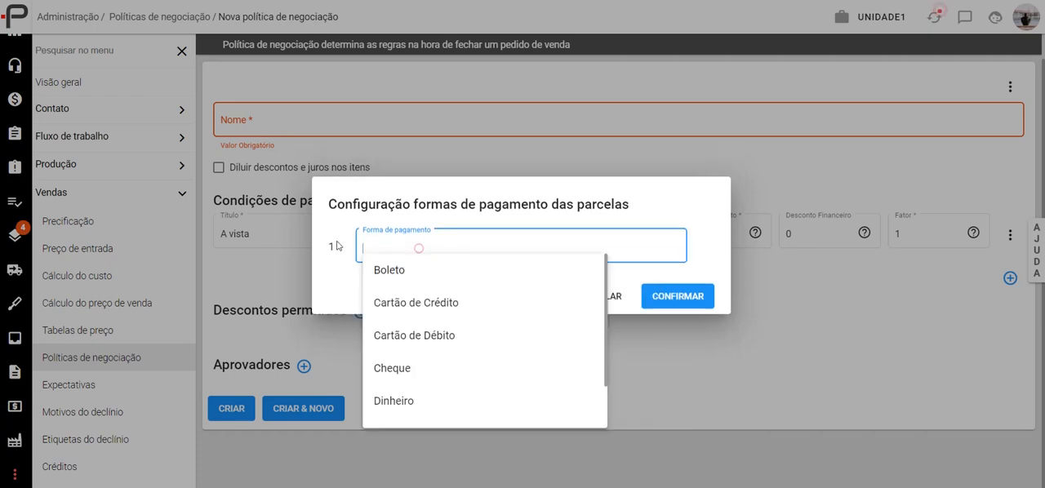
pyautogui.click(342, 263)
pyautogui.click(606, 296)
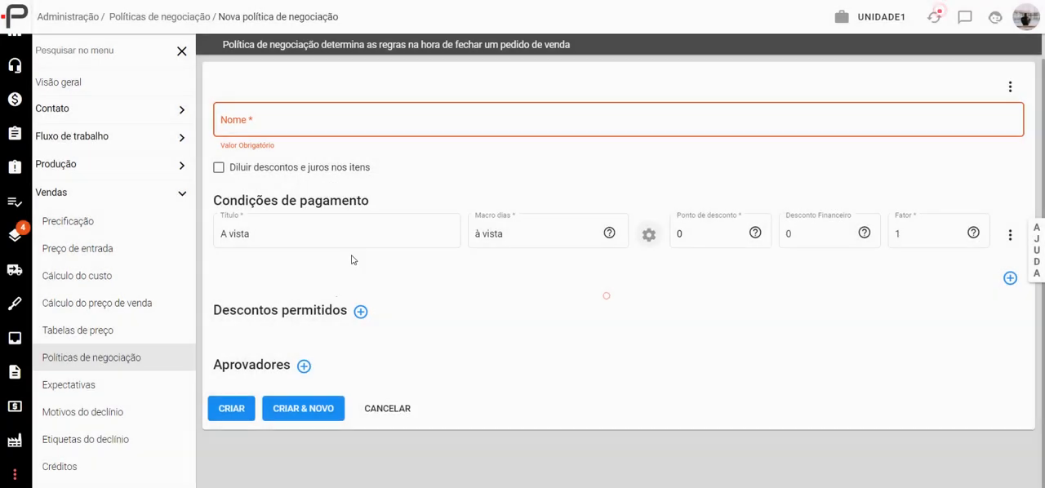
# - Change the payment condition's day macro to "entrada + 3x" and open its instalment payment method configuration
pyautogui.click(610, 232)
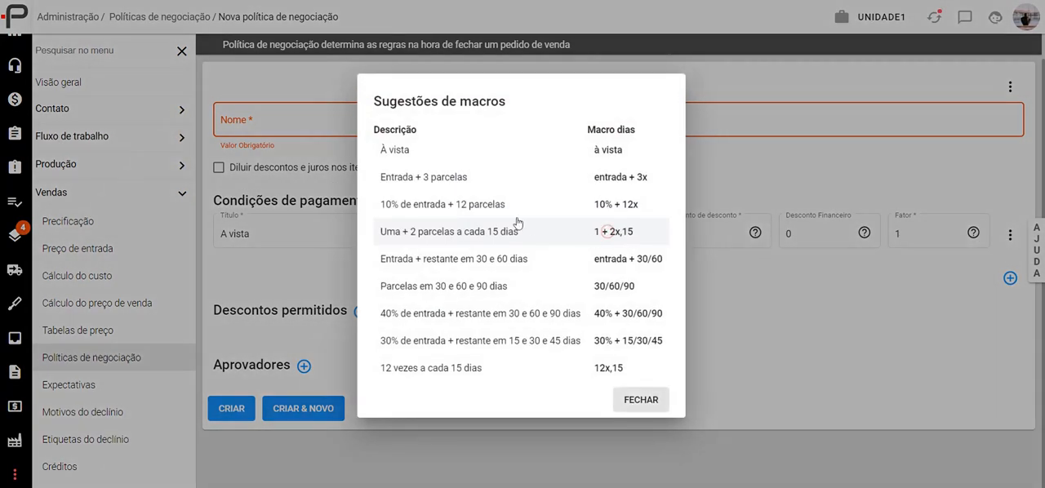
pyautogui.click(466, 181)
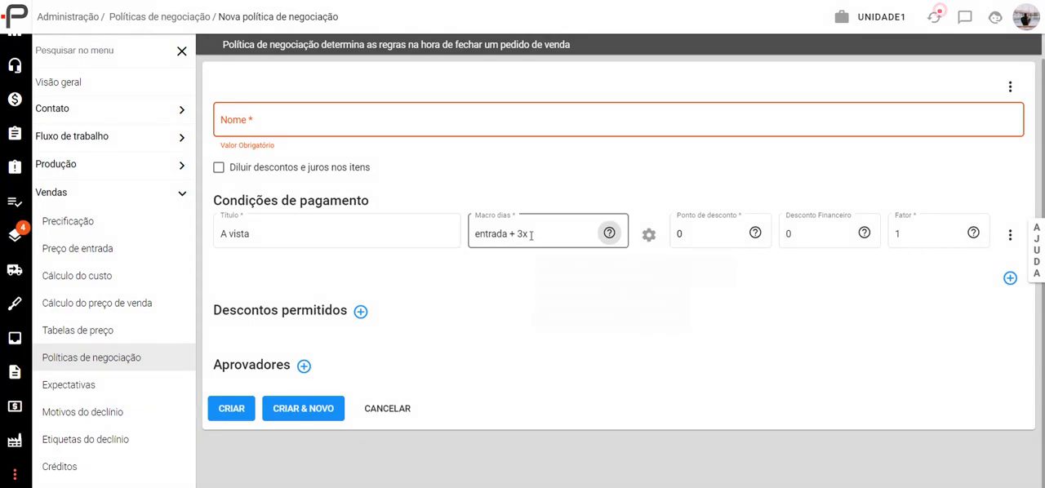
pyautogui.click(647, 238)
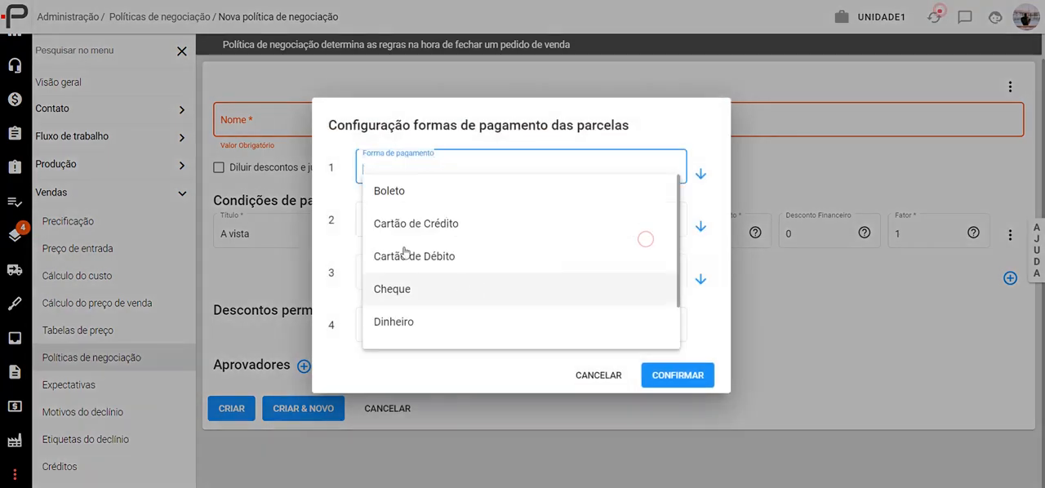
pyautogui.click(351, 142)
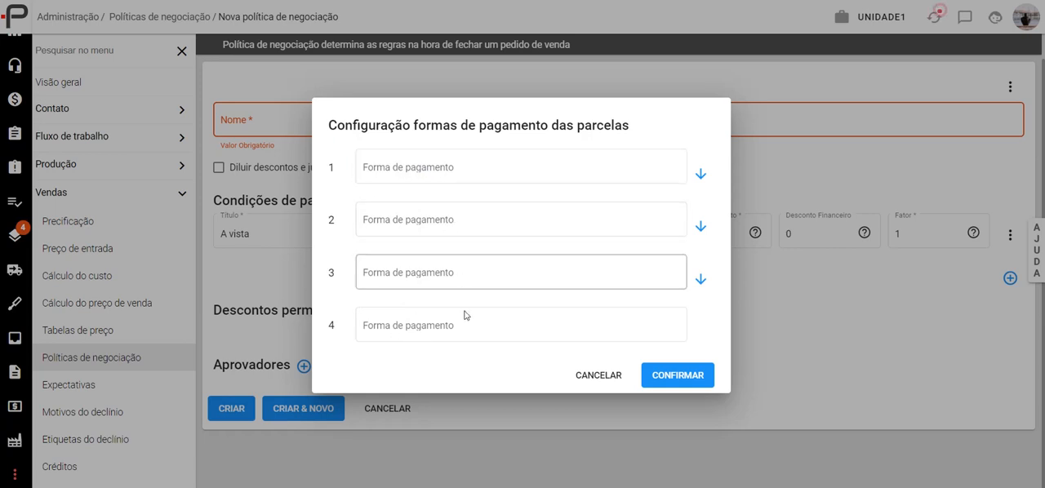
# - Allow Dinheiro and Transferência as payment methods for the first instalment
pyautogui.click(478, 170)
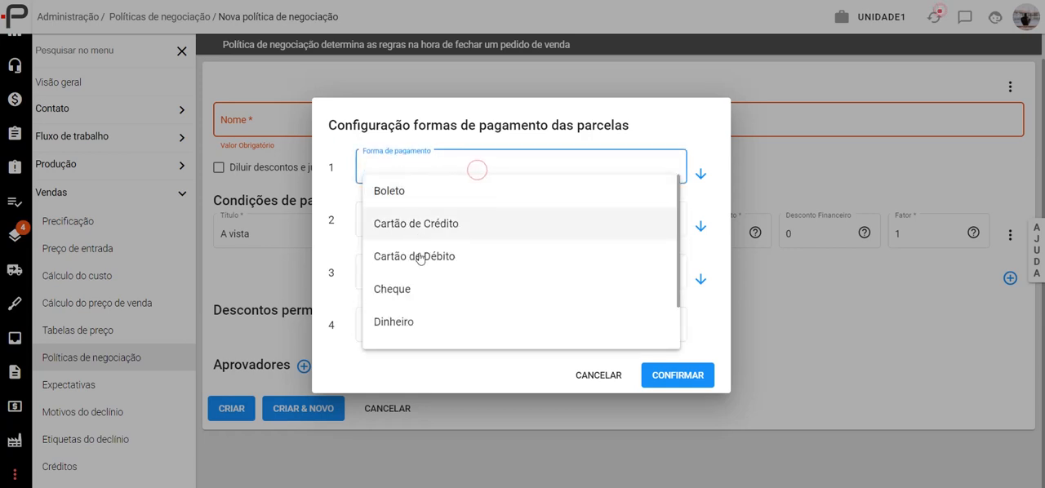
pyautogui.click(411, 320)
pyautogui.click(485, 181)
pyautogui.scroll(-1, 486, 333)
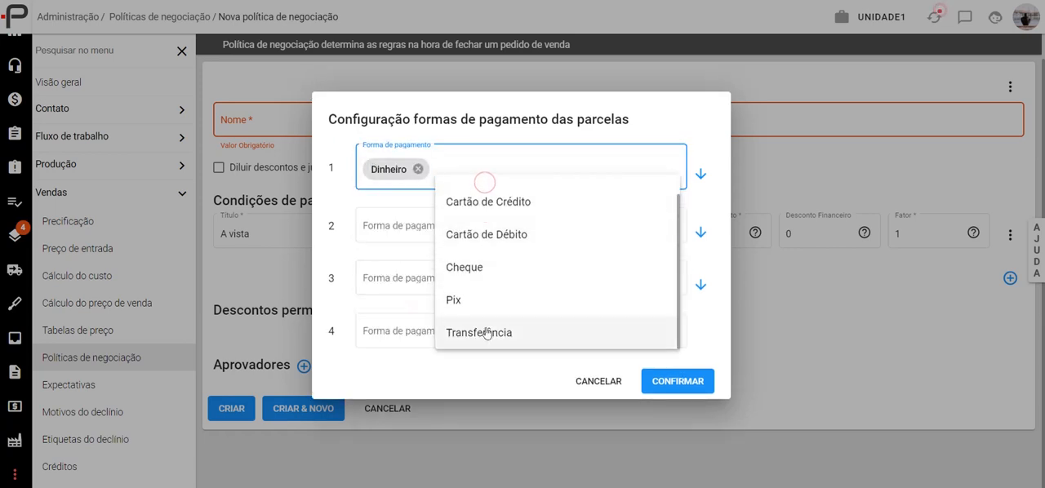
pyautogui.click(485, 333)
# - Allow Cartão de Crédito and Boleto for the second instalment, replicate them to the remaining instalments, and discard the configuration
pyautogui.click(476, 227)
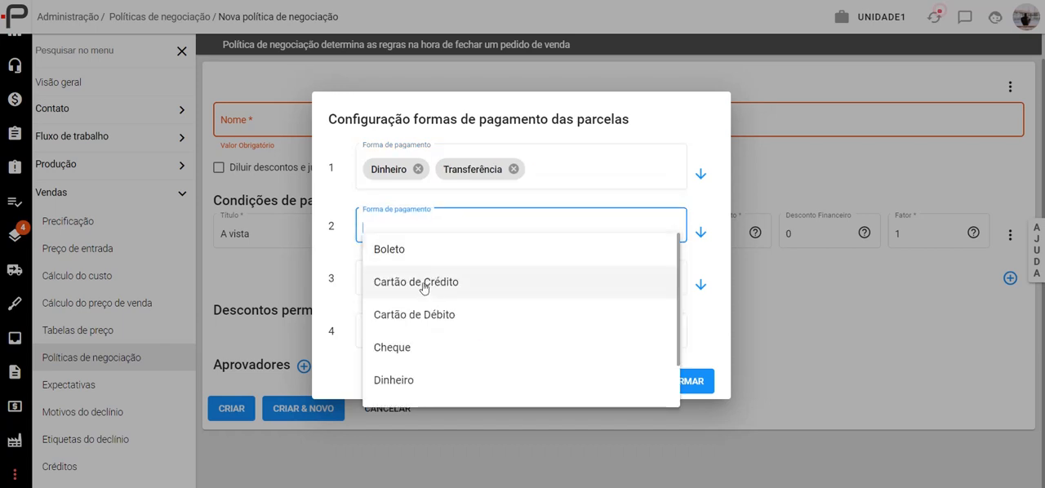
pyautogui.click(451, 289)
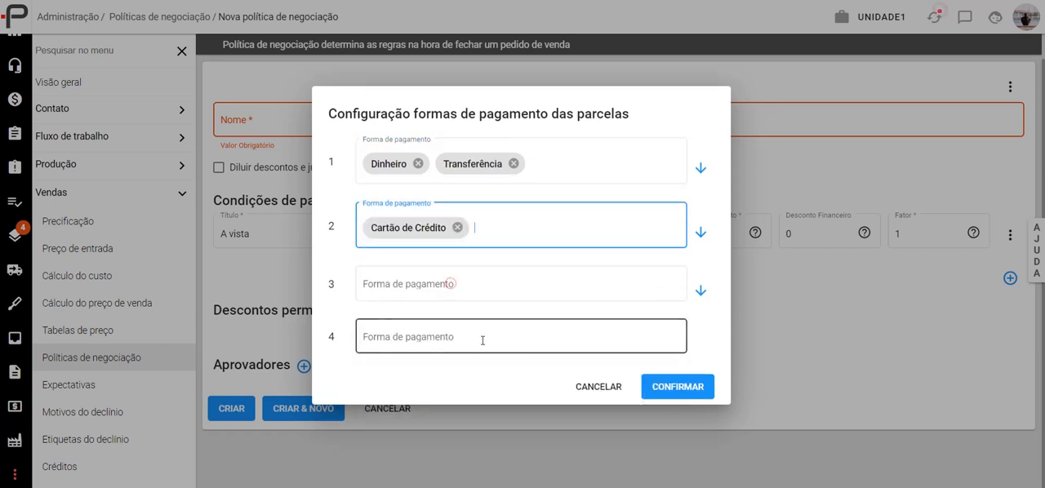
pyautogui.click(495, 243)
pyautogui.click(505, 254)
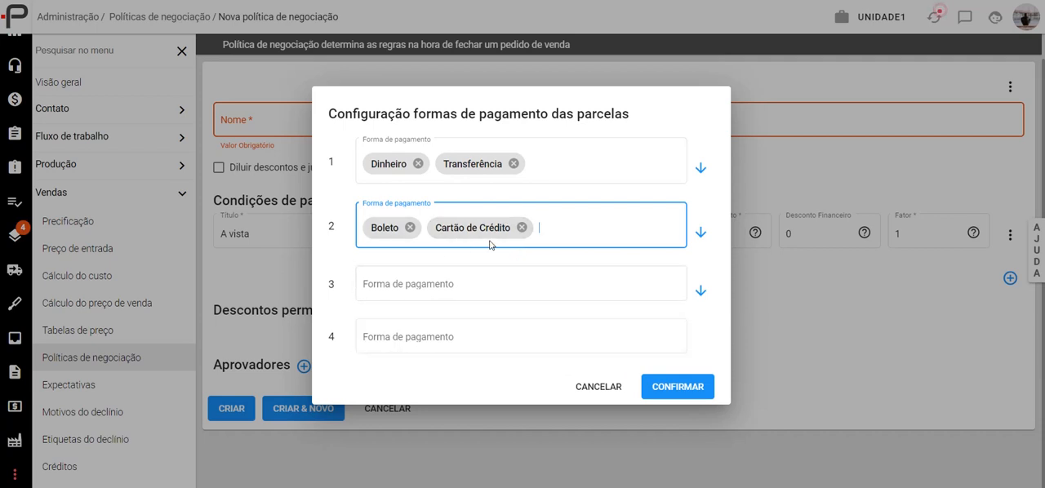
pyautogui.click(701, 232)
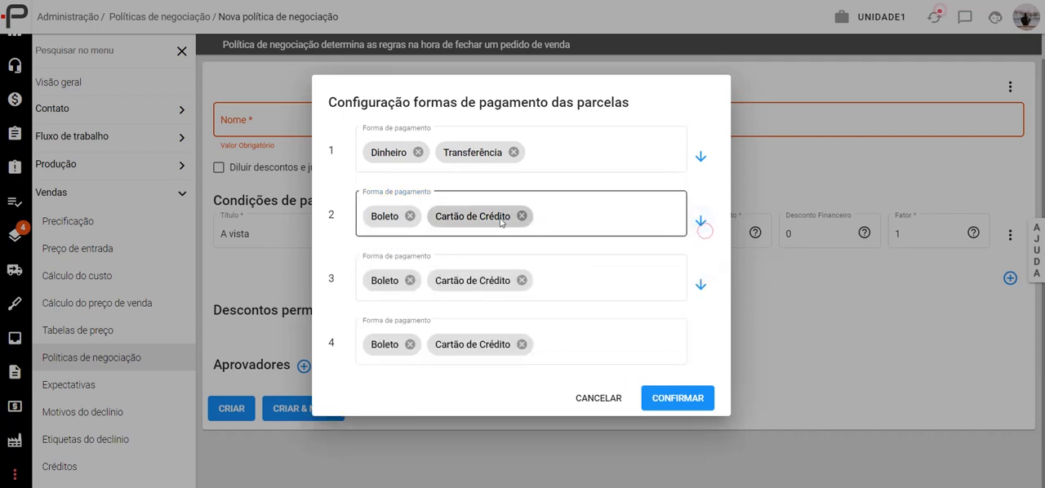
pyautogui.click(601, 406)
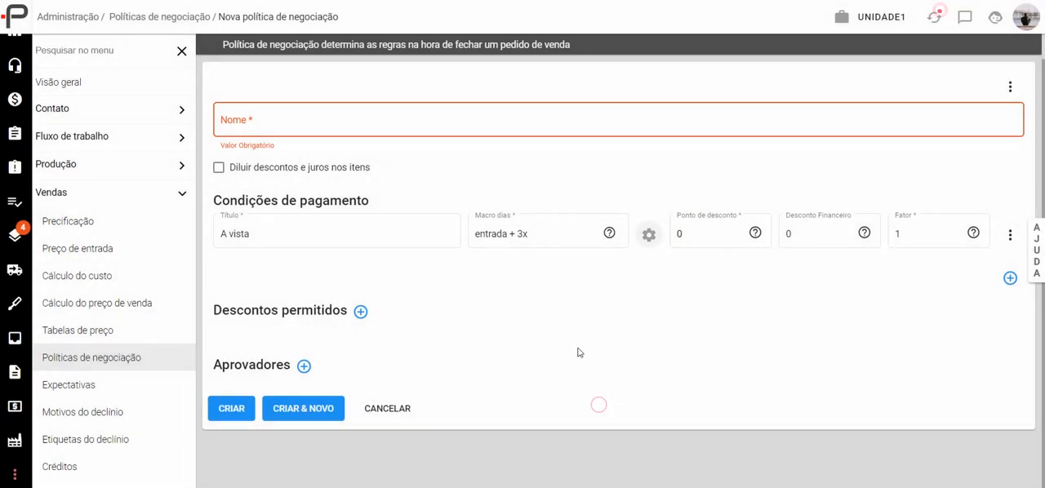
# - Set the payment condition's day macro to "entrada + 1x", starting from the suggested "entrada + 3x"
pyautogui.click(609, 232)
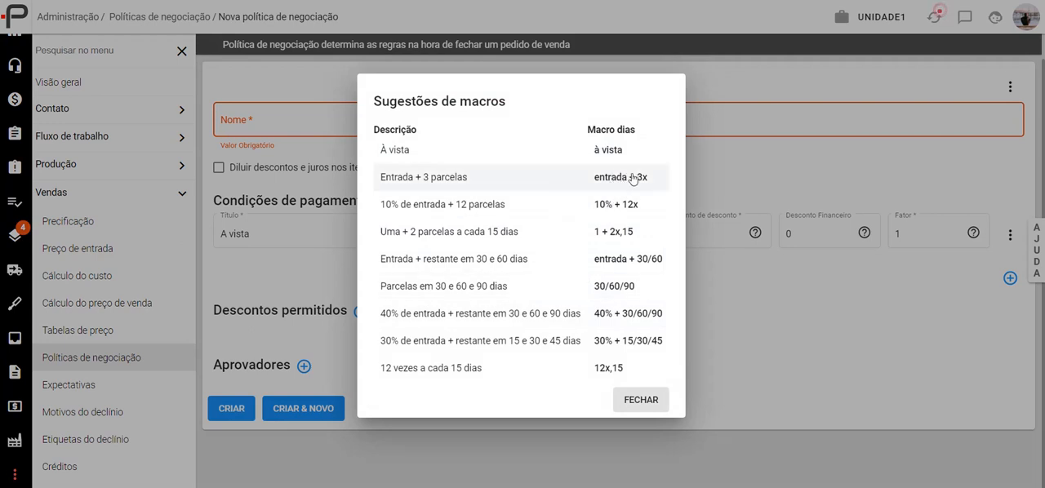
pyautogui.click(471, 177)
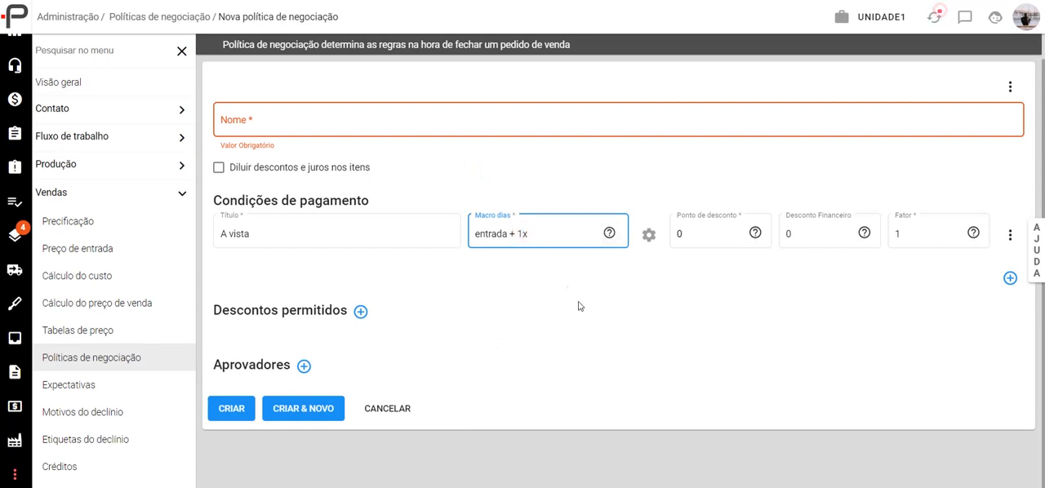
pyautogui.click(540, 308)
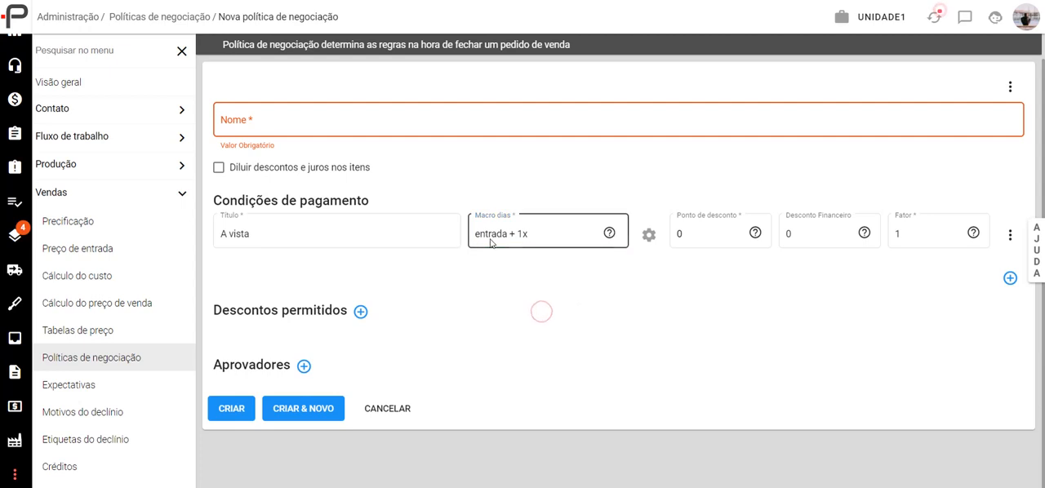
# - Check which instalments the "entrada + 1x" macro offers for payment method configuration, and close it without changes
pyautogui.click(650, 237)
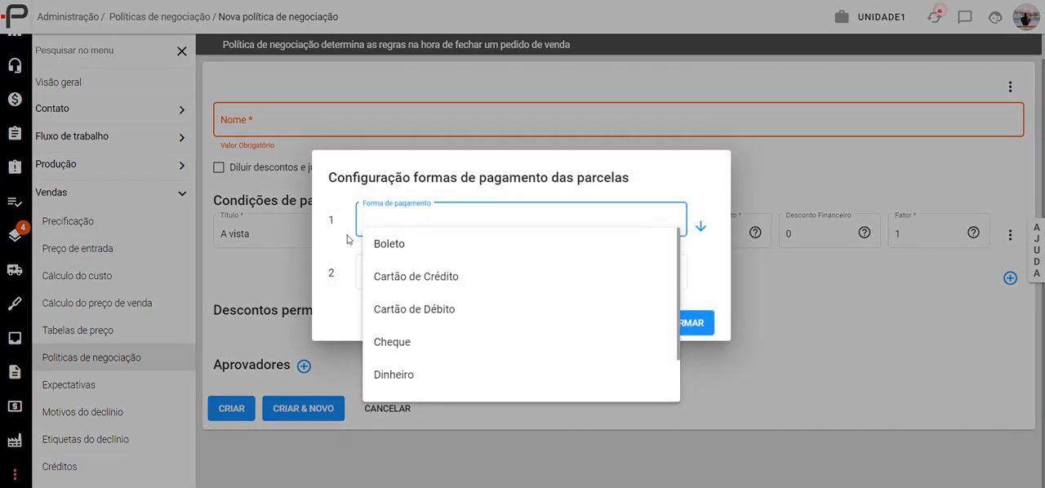
pyautogui.click(391, 271)
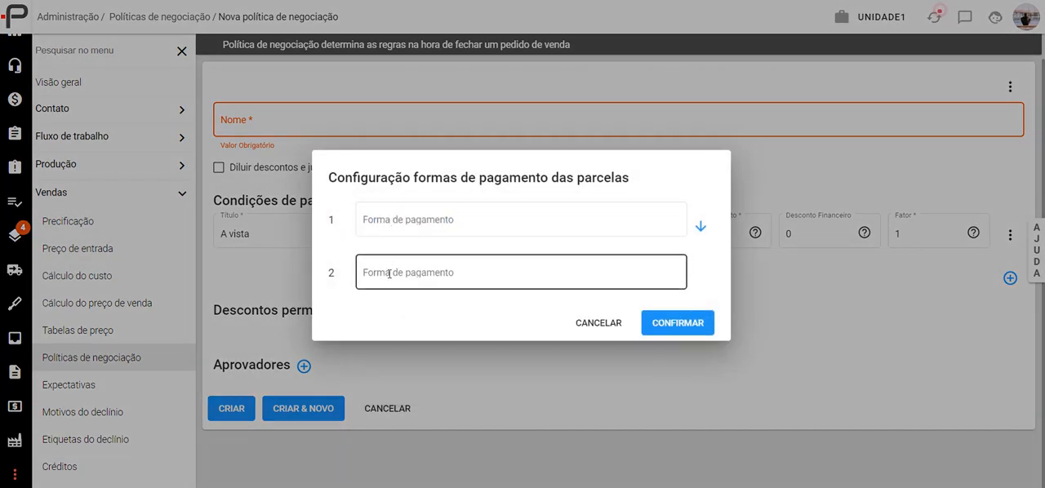
pyautogui.click(597, 324)
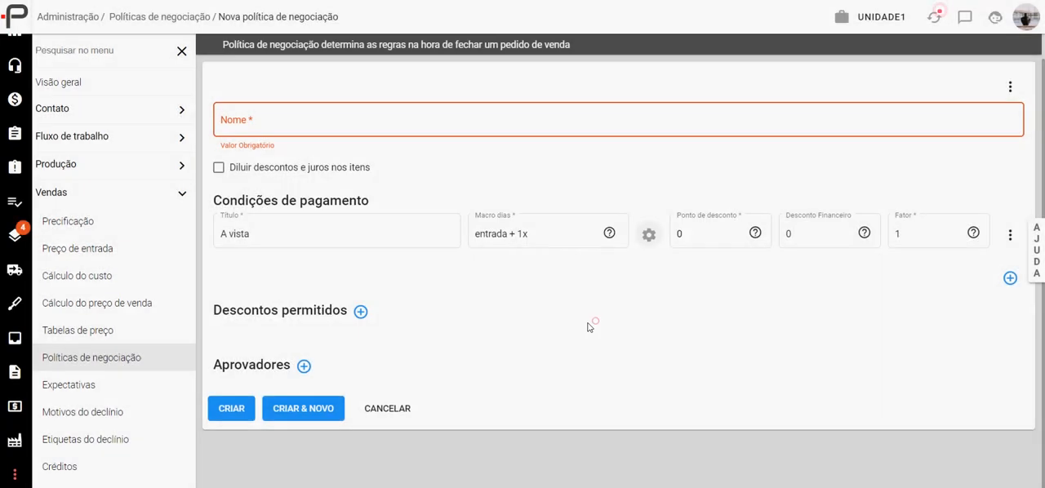
# - Change the "A vista" condition's day macro to "entrada + 12x" and review the instalments offered for payment method configuration, without configuring any
pyautogui.click(523, 234)
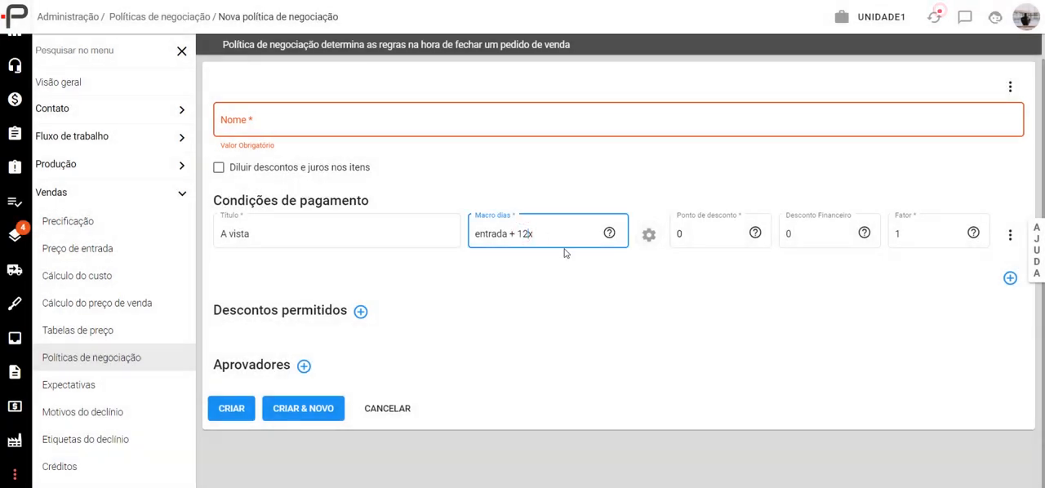
pyautogui.click(481, 289)
pyautogui.click(649, 239)
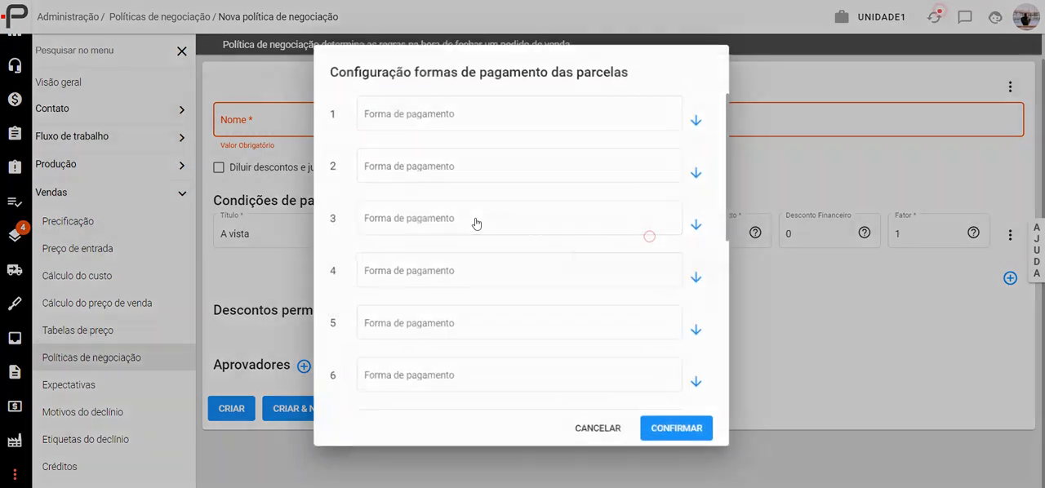
pyautogui.click(350, 131)
pyautogui.scroll(-5, 429, 273)
pyautogui.scroll(-1, 428, 272)
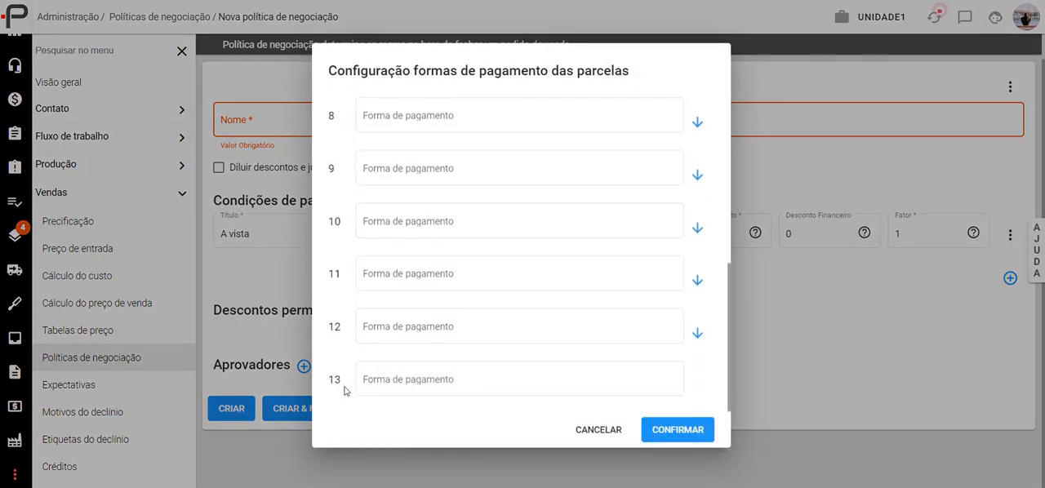
pyautogui.scroll(5, 457, 367)
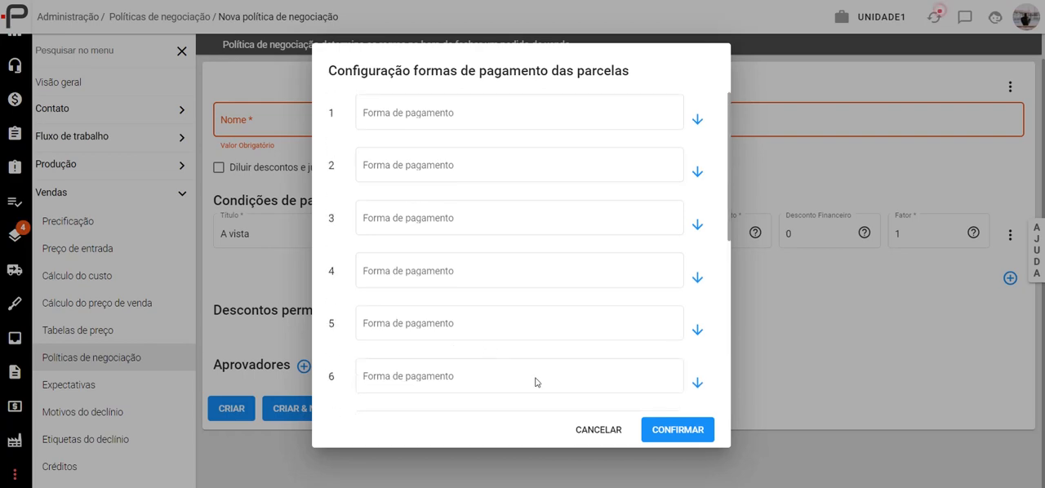
pyautogui.click(588, 422)
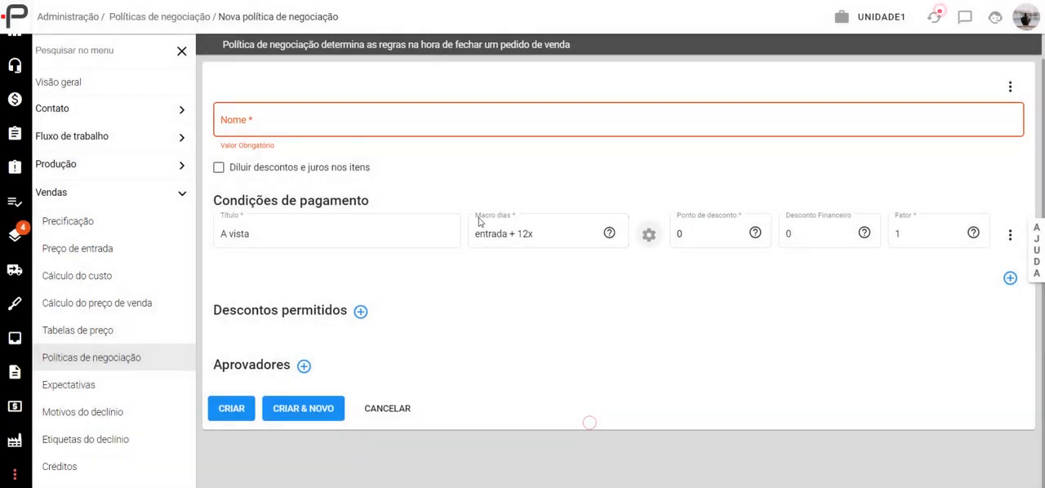
# - Apply the suggested "10% + 12x" macro to the "A vista" condition and change its down payment to 25%
pyautogui.click(610, 234)
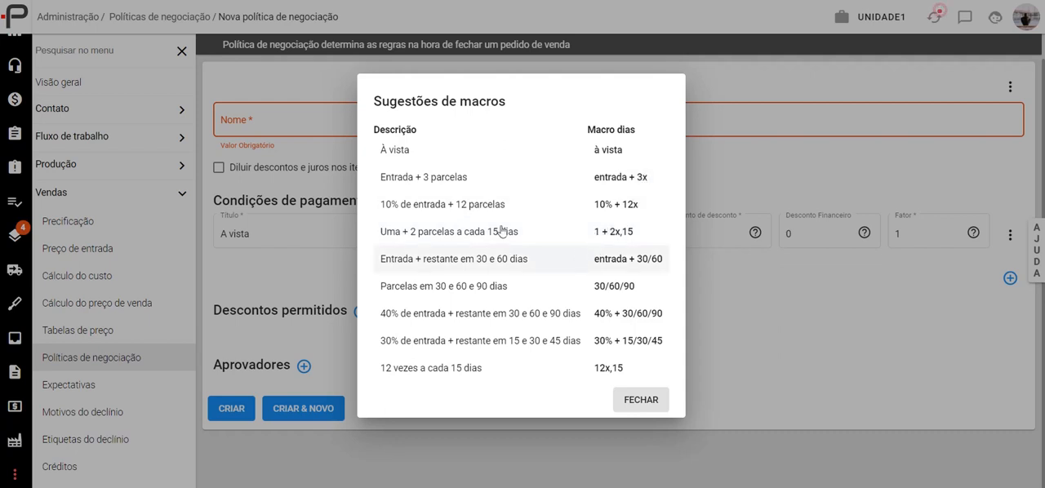
pyautogui.click(608, 210)
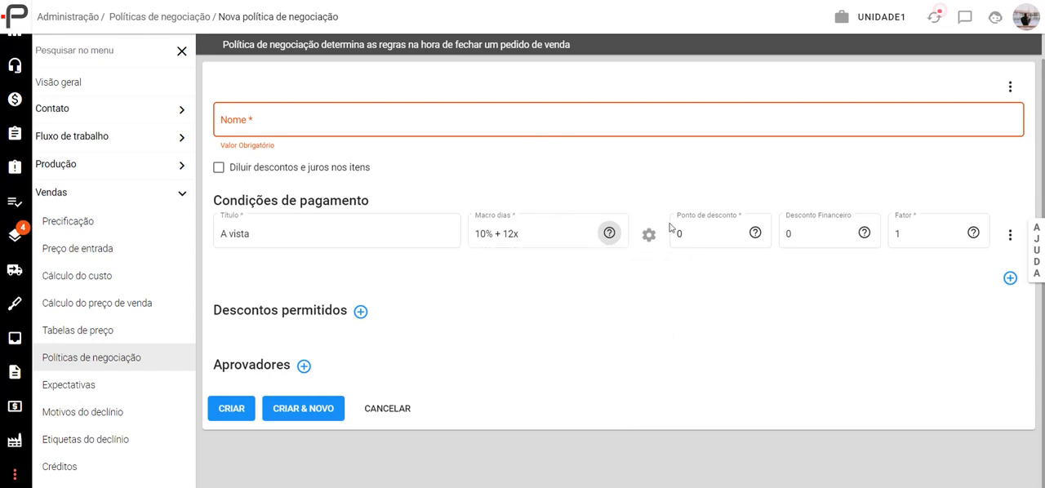
pyautogui.click(609, 233)
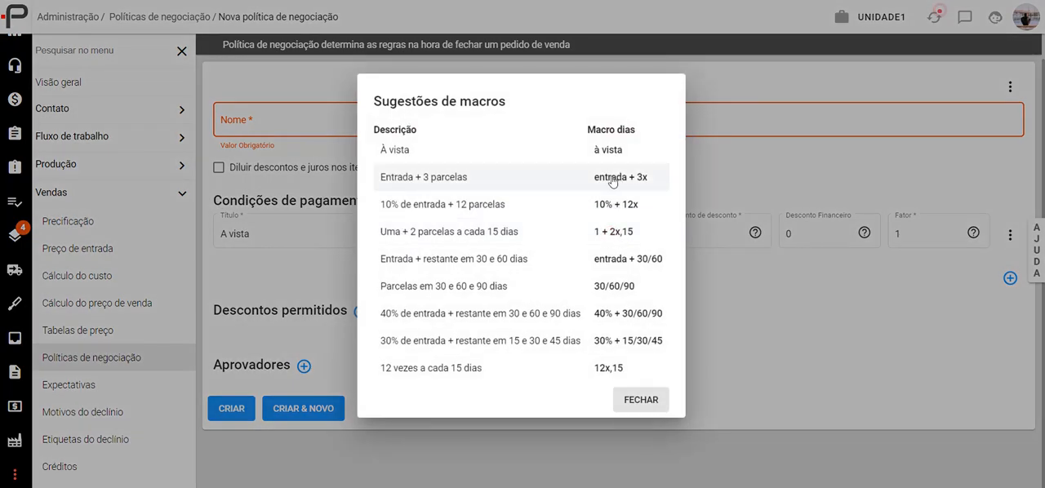
pyautogui.click(613, 204)
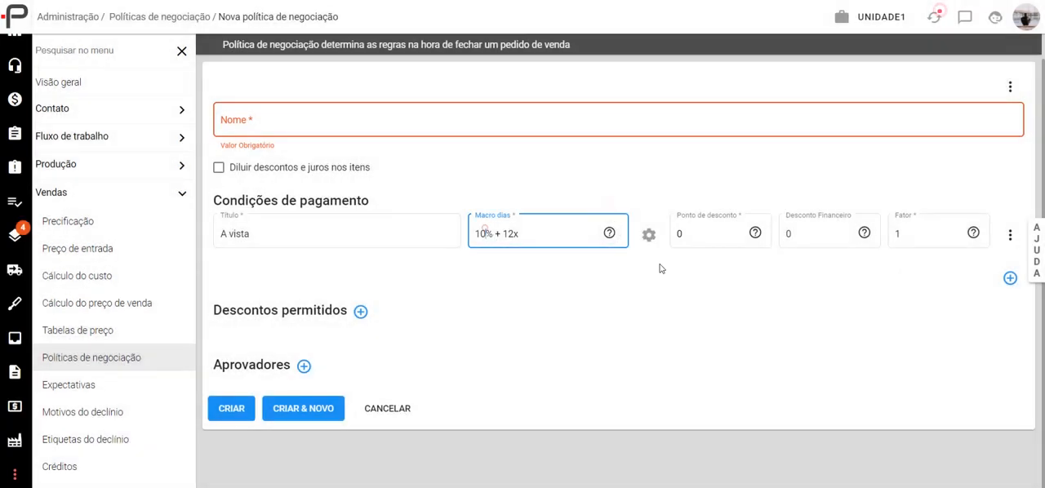
pyautogui.press('BackSpace')
pyautogui.write('5')
pyautogui.press('BackSpace')
pyautogui.press('BackSpace')
pyautogui.write('25')
# - Try the suggested day macros "1 + 2x,15" and "entrada + 30/60" on the "A vista" condition
pyautogui.click(609, 233)
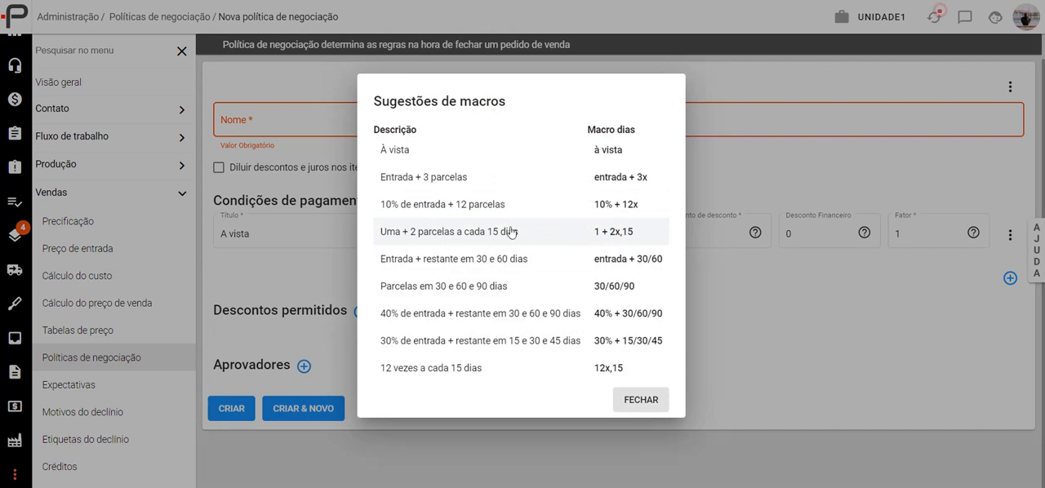
pyautogui.click(626, 234)
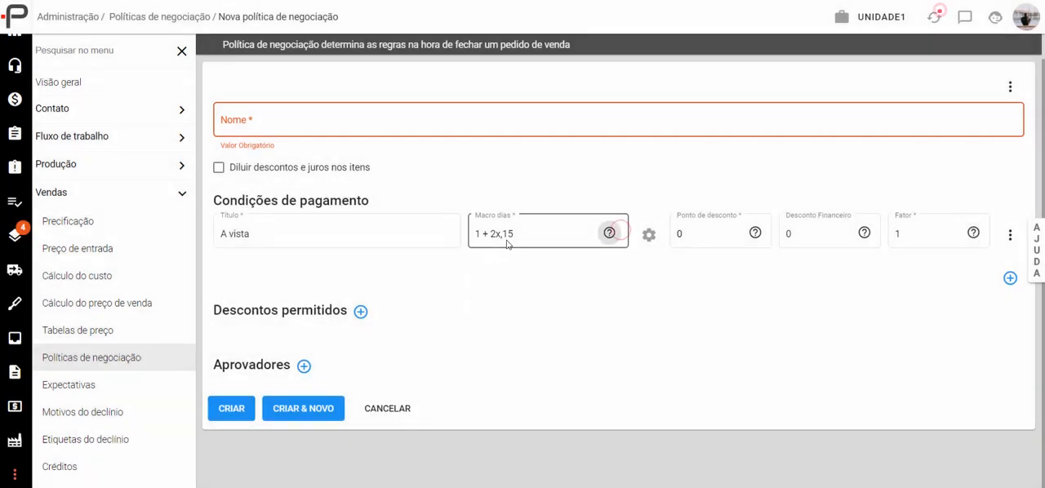
pyautogui.moveTo(506, 233); pyautogui.dragTo(513, 232)
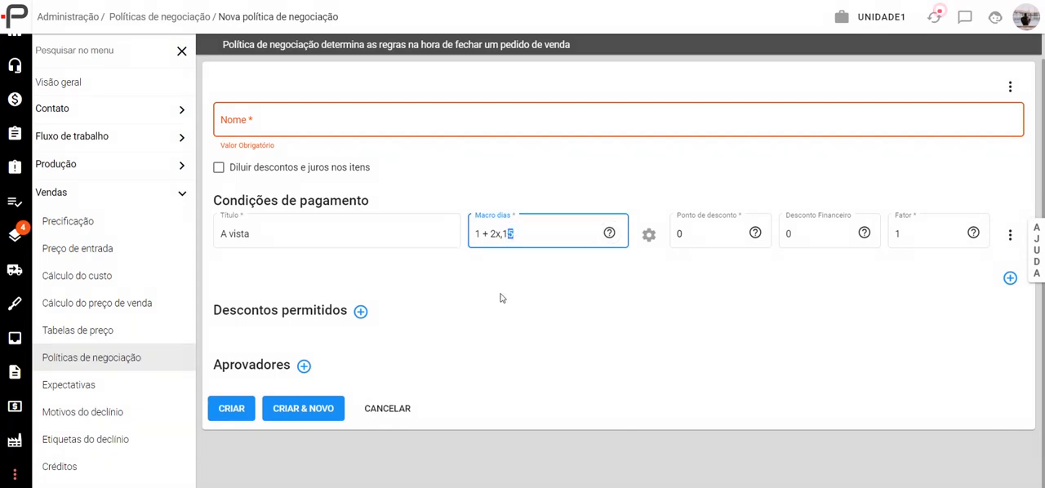
pyautogui.click(610, 233)
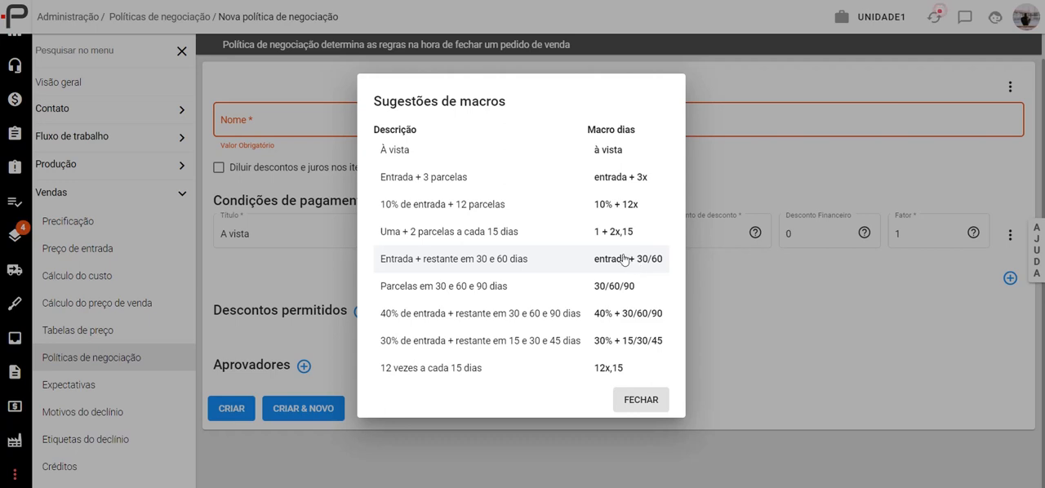
pyautogui.click(623, 259)
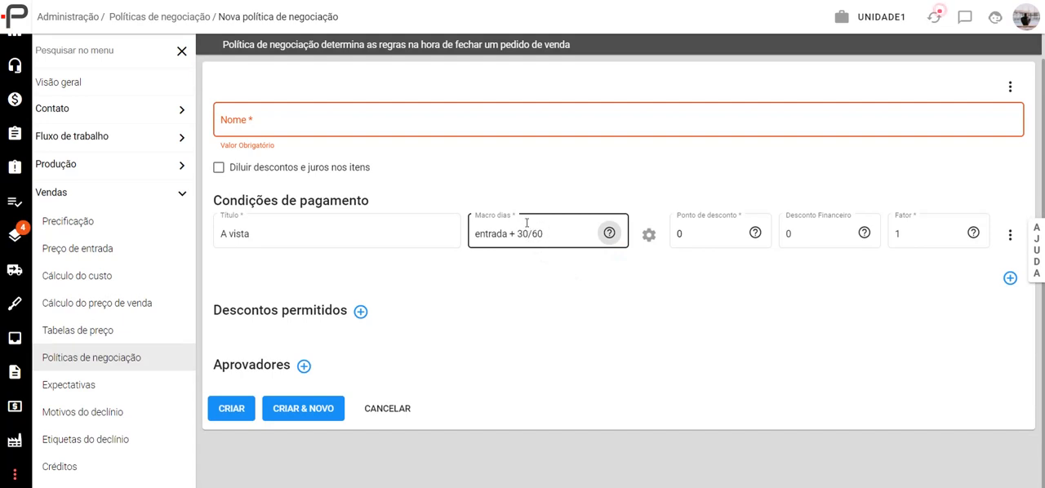
# - Set the "A vista" condition's day macro to "à vista" and view its available payment methods without choosing any
pyautogui.click(610, 232)
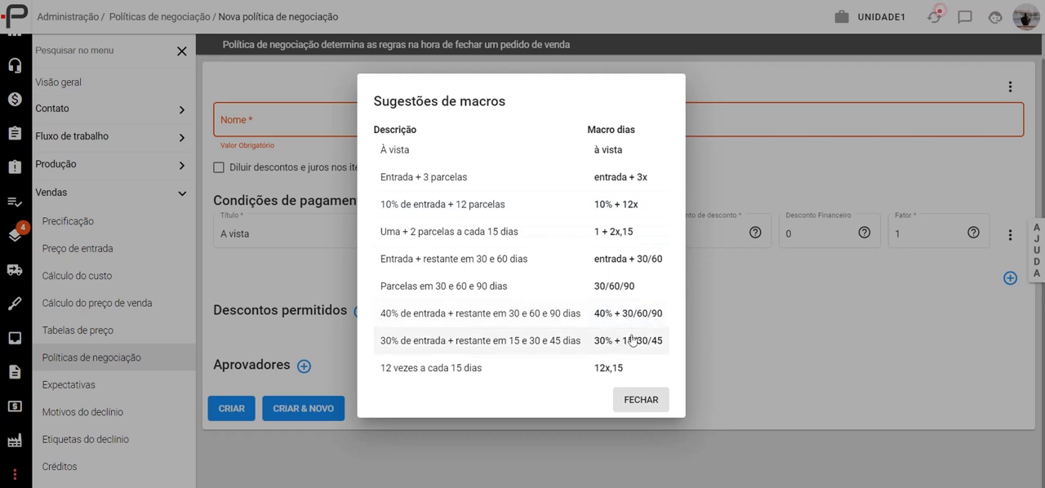
pyautogui.click(428, 151)
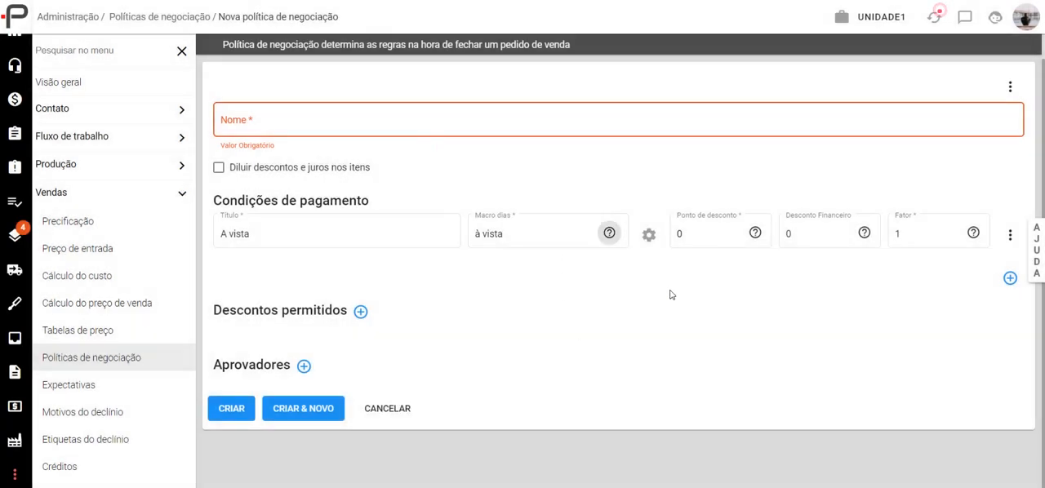
pyautogui.click(651, 236)
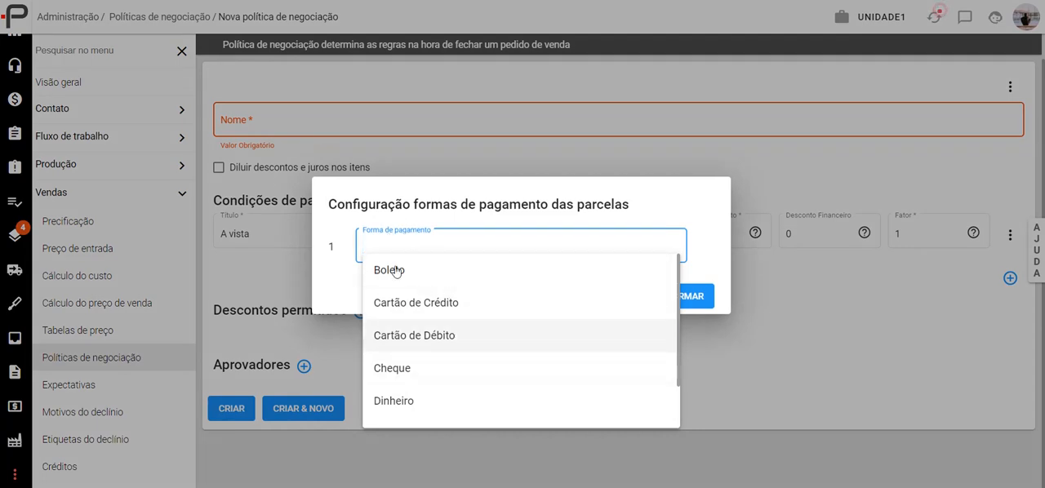
pyautogui.click(745, 302)
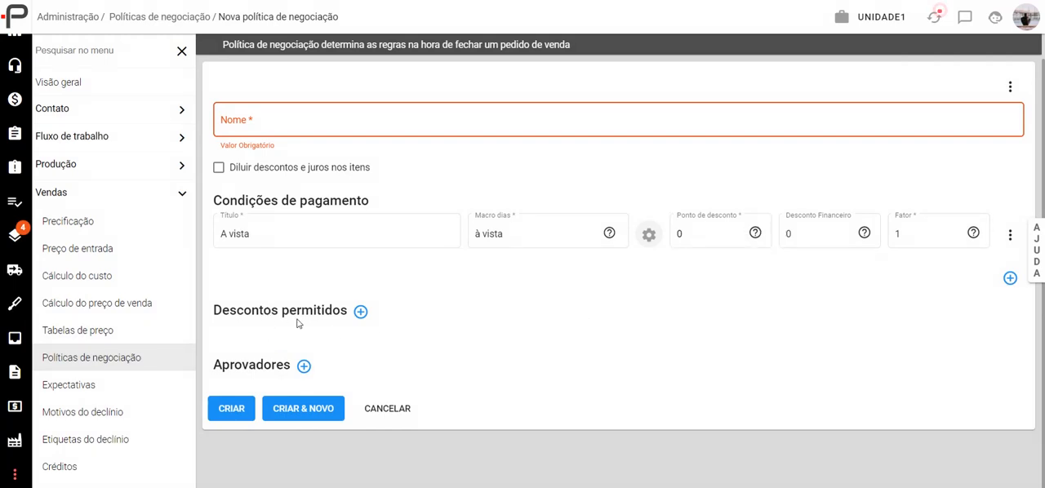
# - Name the negotiation policy "padrao"
pyautogui.click(280, 122)
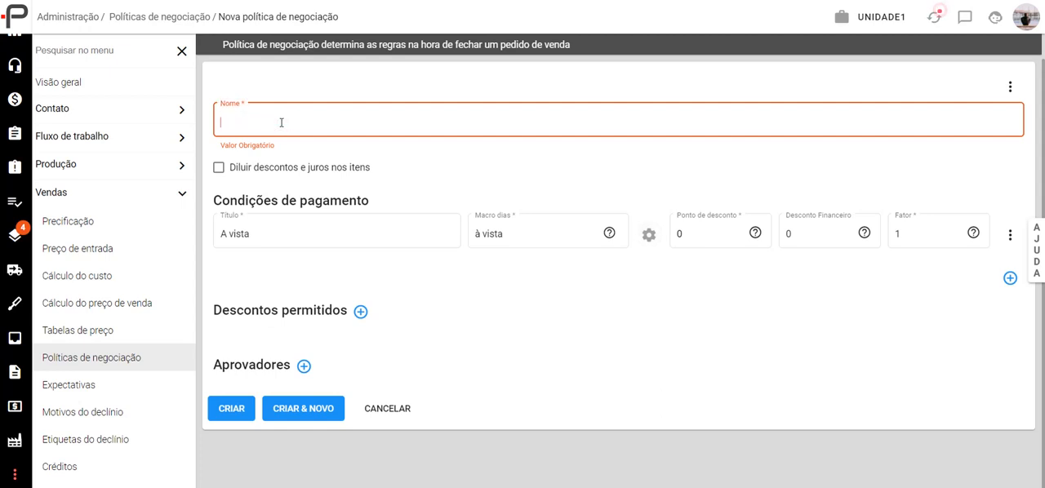
pyautogui.write('padrao')
pyautogui.click(378, 273)
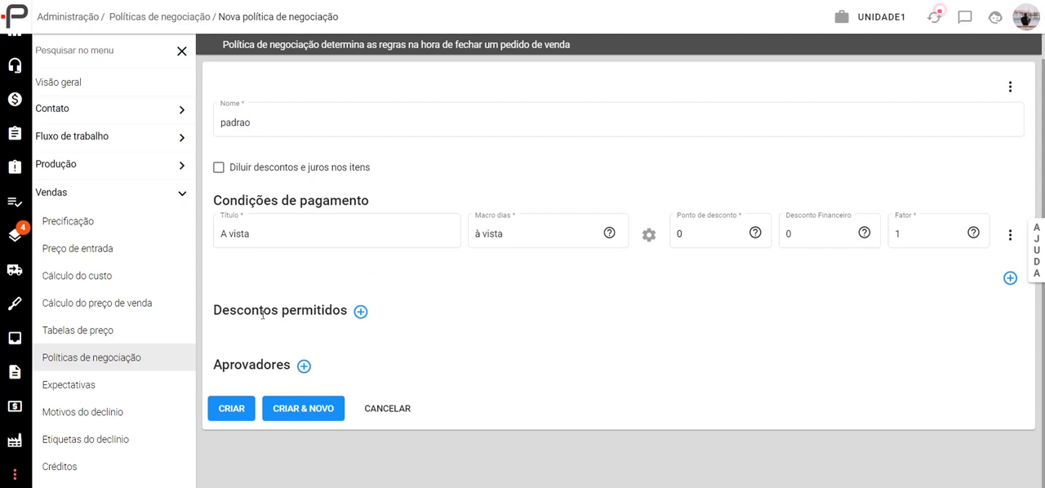
# - Add a permitted discount of 10 for the Vendedor collaborator role
pyautogui.click(359, 313)
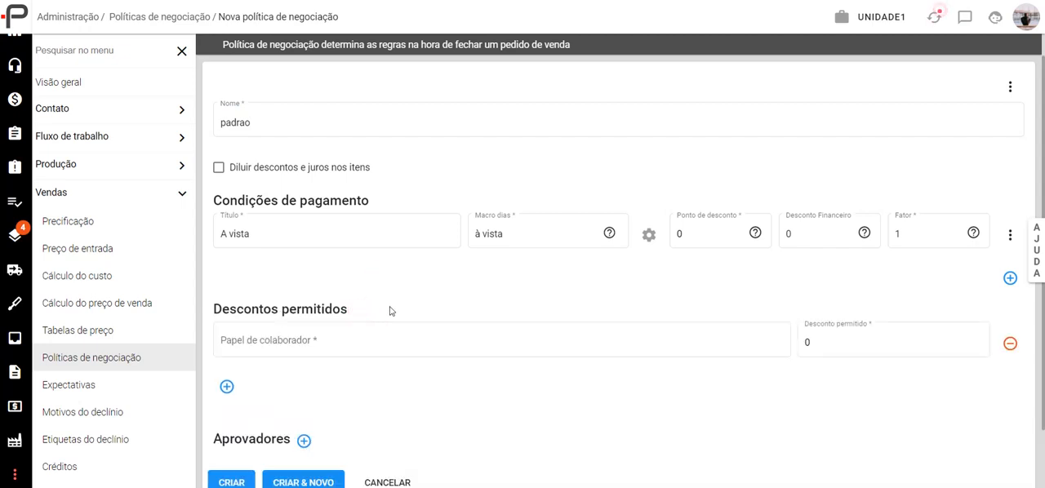
pyautogui.scroll(-1, 397, 309)
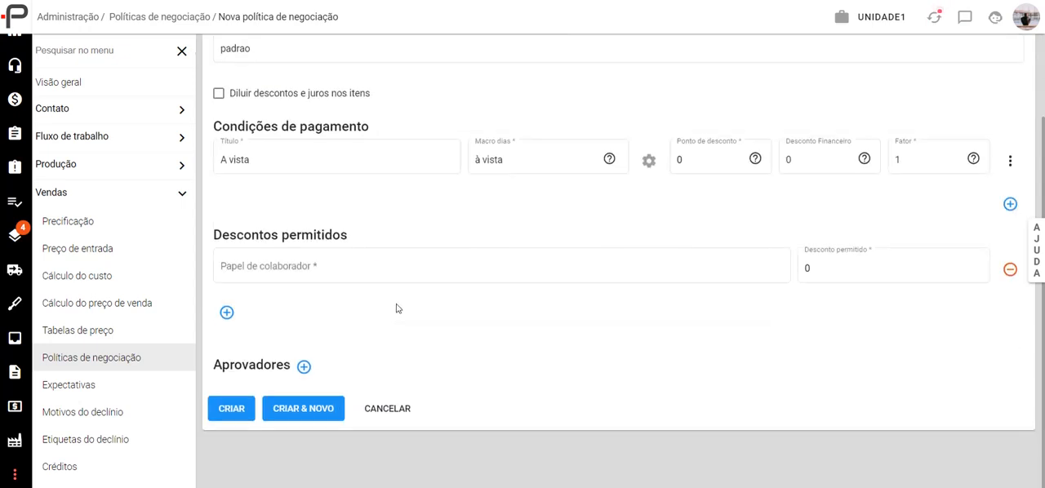
pyautogui.click(305, 265)
pyautogui.scroll(-5, 280, 343)
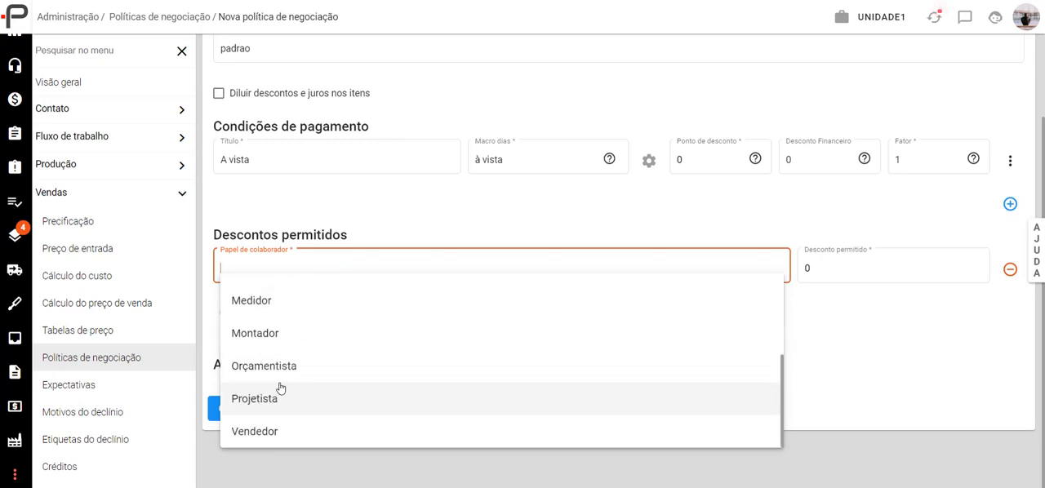
pyautogui.click(276, 430)
pyautogui.click(837, 276)
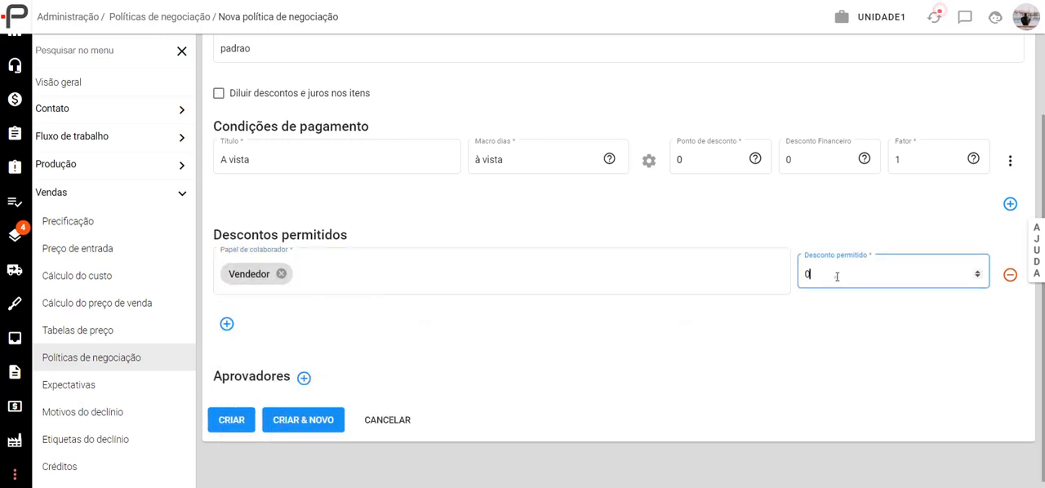
pyautogui.press('BackSpace')
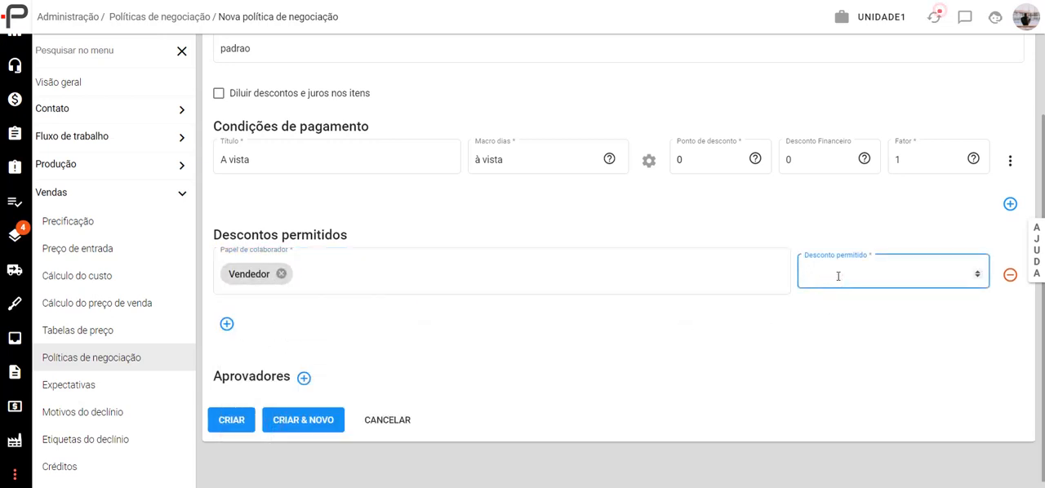
pyautogui.click(826, 318)
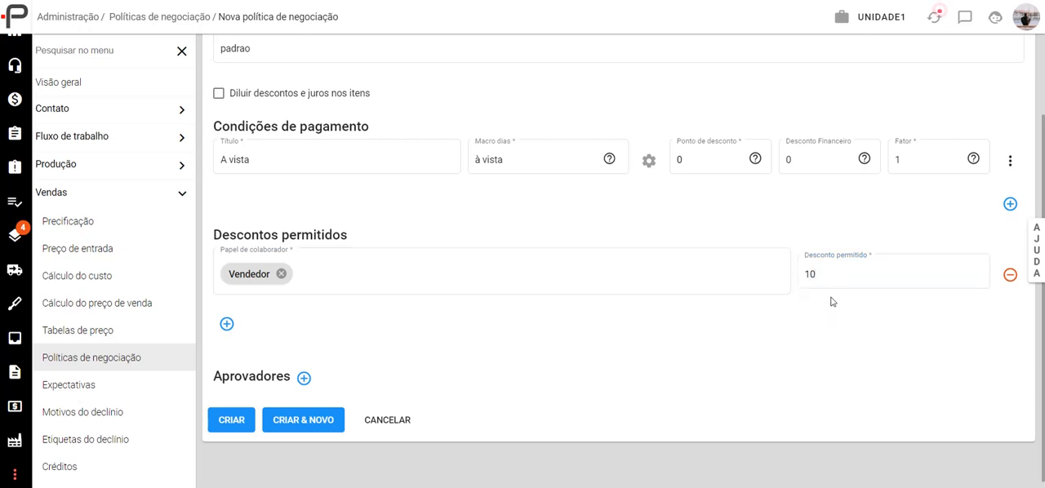
# - Add a second payment condition titled "Ent + 2x"
pyautogui.scroll(2, 318, 245)
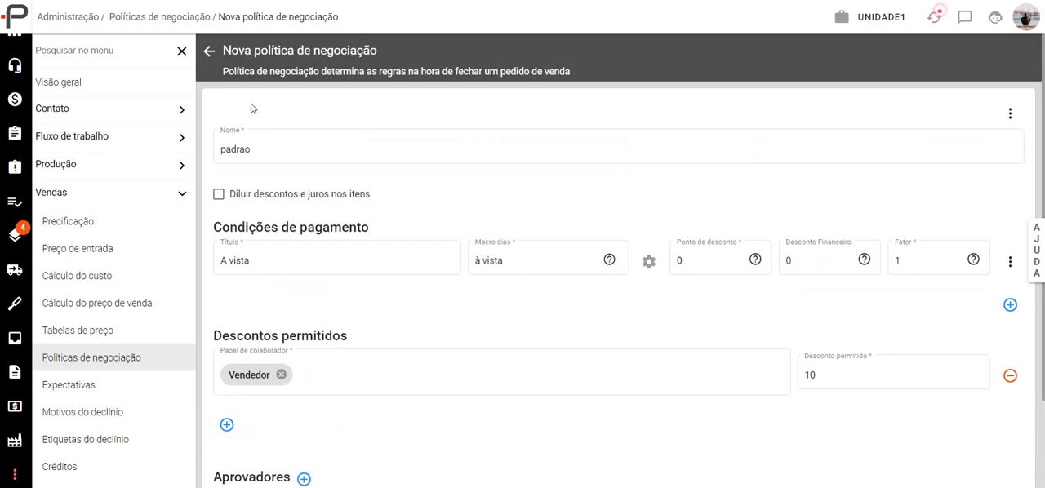
pyautogui.scroll(-2, 385, 336)
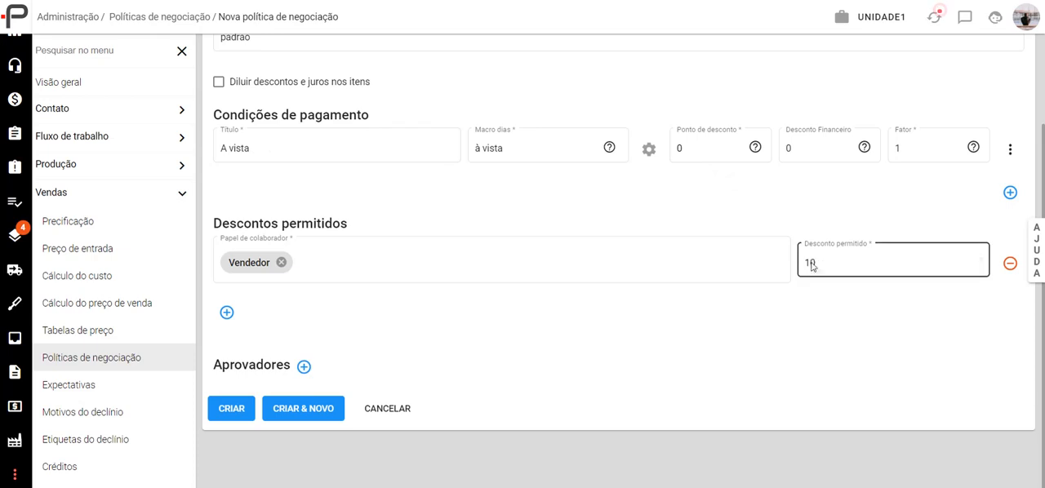
pyautogui.click(1011, 194)
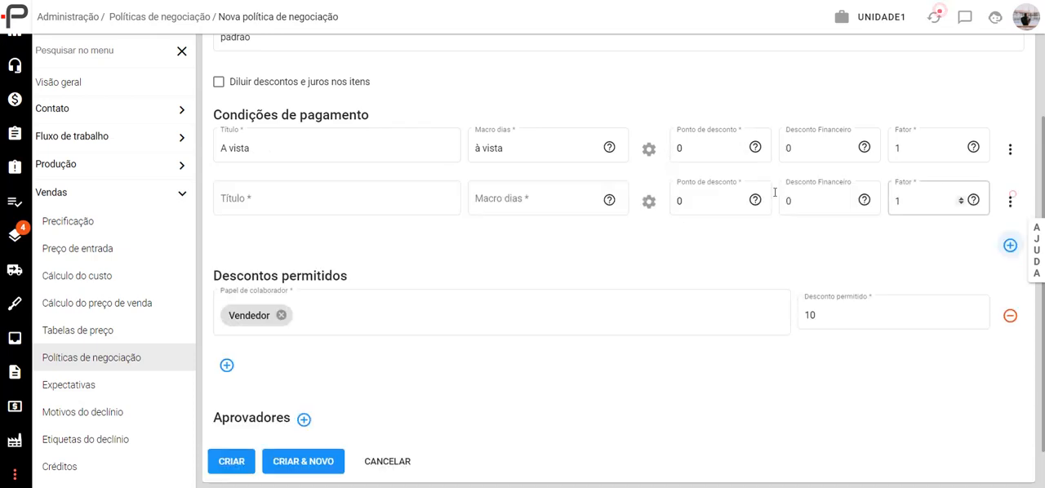
pyautogui.click(276, 200)
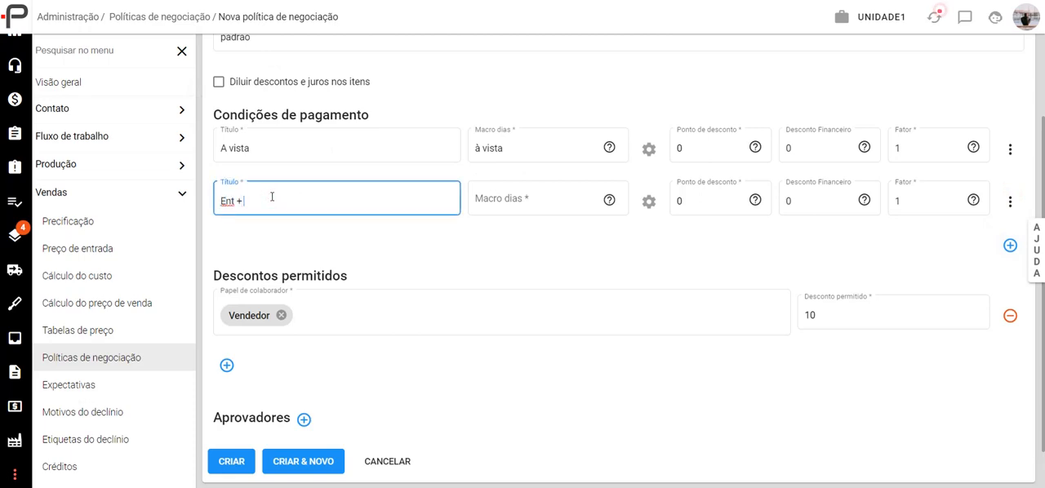
pyautogui.write('Ent + 2x')
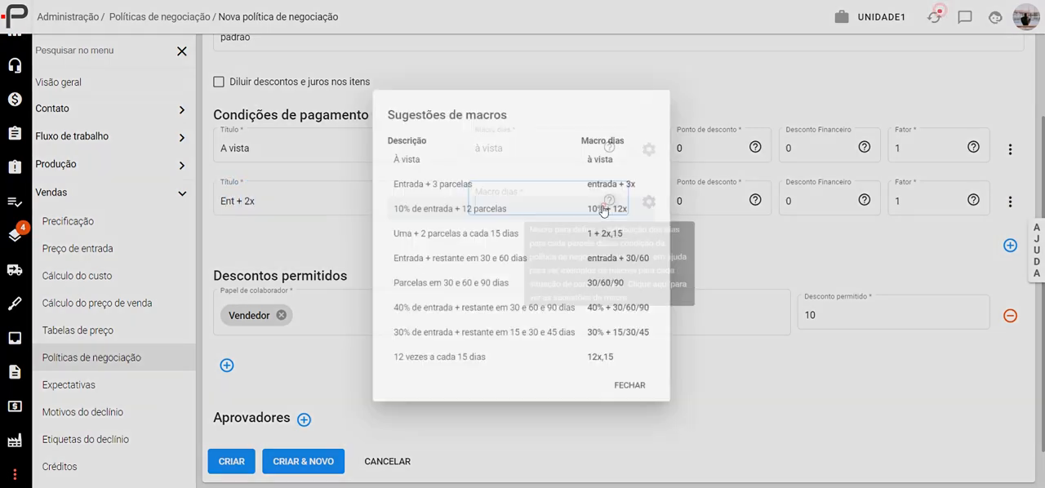
# - Set the "Ent + 2x" condition's day macro to "entrada + 2x", starting from the suggested "entrada + 3x"
pyautogui.click(609, 200)
pyautogui.click(614, 187)
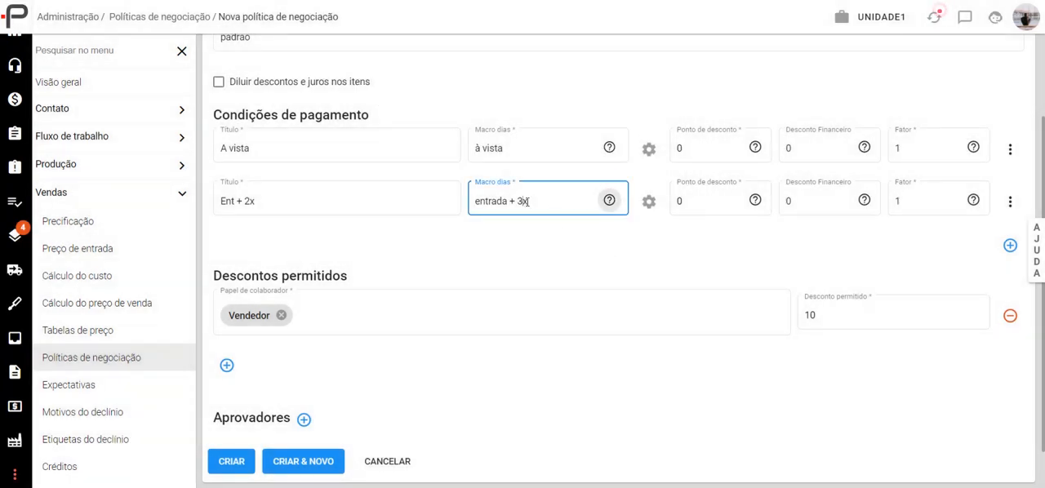
pyautogui.press('Left')
pyautogui.press('BackSpace')
pyautogui.write('2')
pyautogui.click(536, 220)
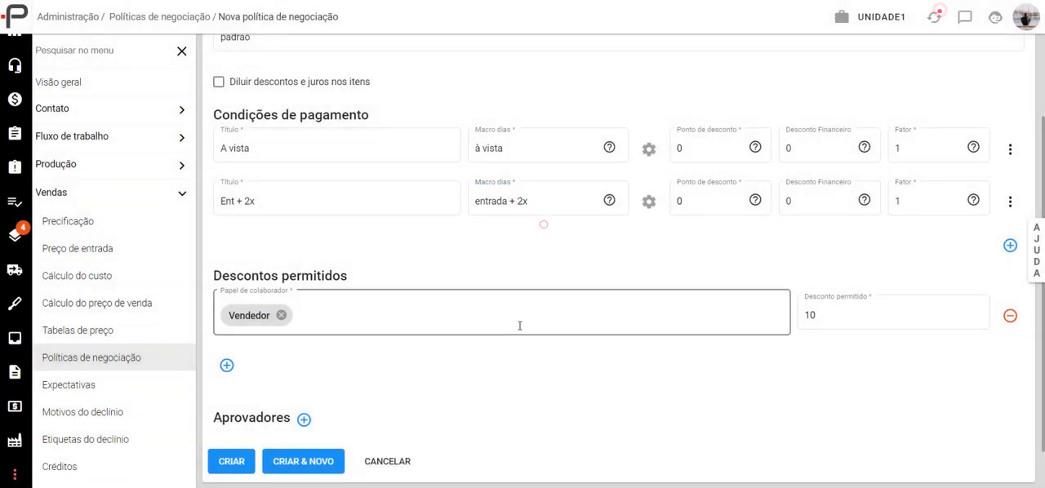
# - Configure the "Ent + 2x" instalments' payment methods: Dinheiro and Pix for the first, Boleto for the second and third
pyautogui.click(649, 201)
pyautogui.click(482, 193)
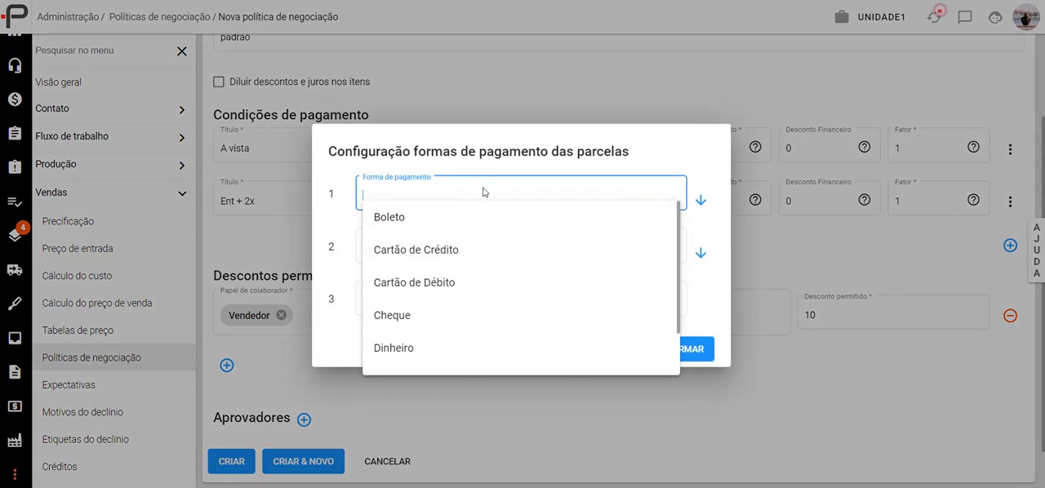
pyautogui.click(406, 346)
pyautogui.click(462, 192)
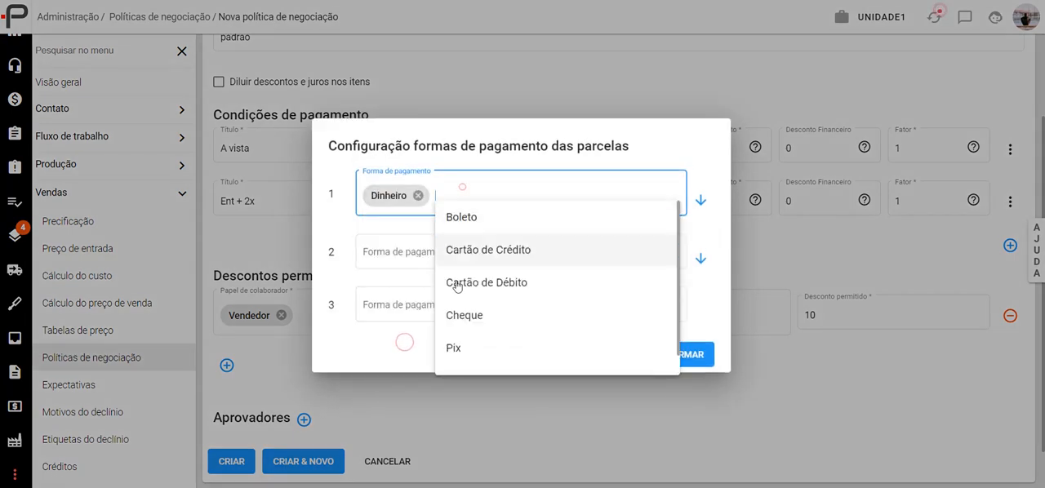
pyautogui.scroll(-1, 485, 327)
pyautogui.click(485, 329)
pyautogui.click(463, 256)
pyautogui.click(463, 275)
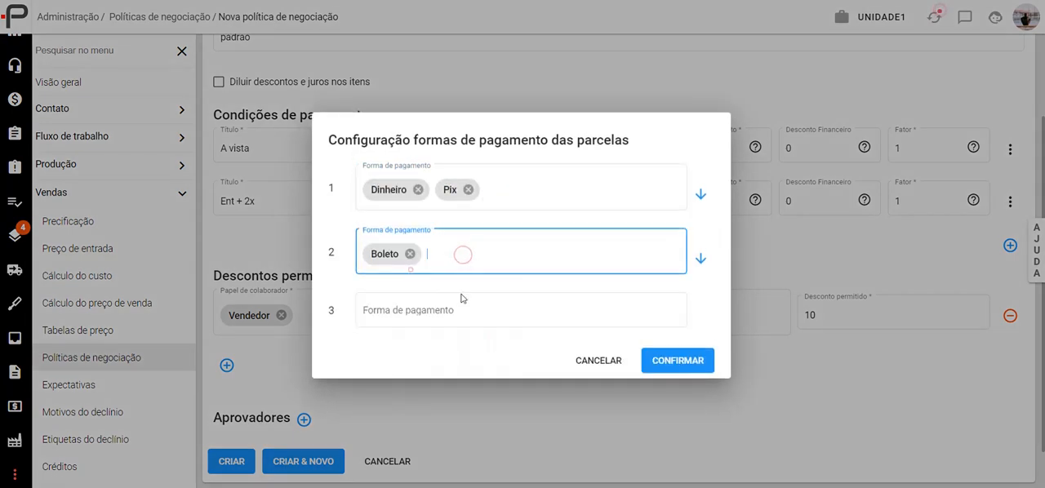
pyautogui.click(701, 258)
pyautogui.click(671, 365)
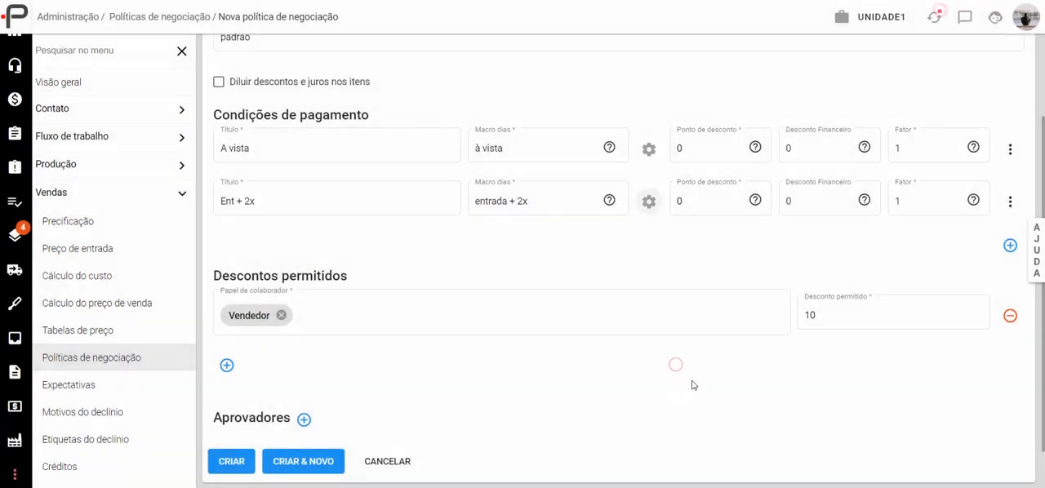
# - Try a discount point of 5 on the "Ent + 2x" condition and reset it to 0
pyautogui.click(700, 201)
pyautogui.click(238, 201)
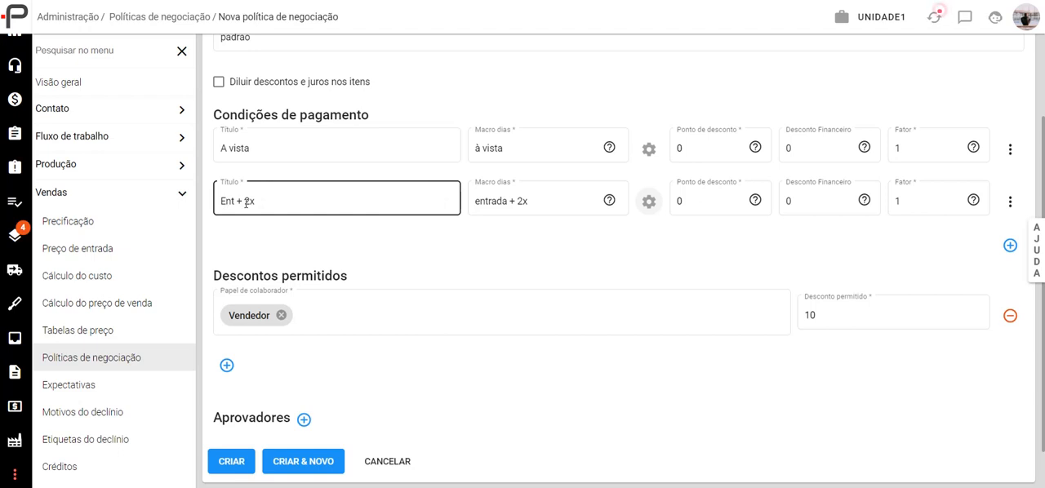
pyautogui.click(698, 196)
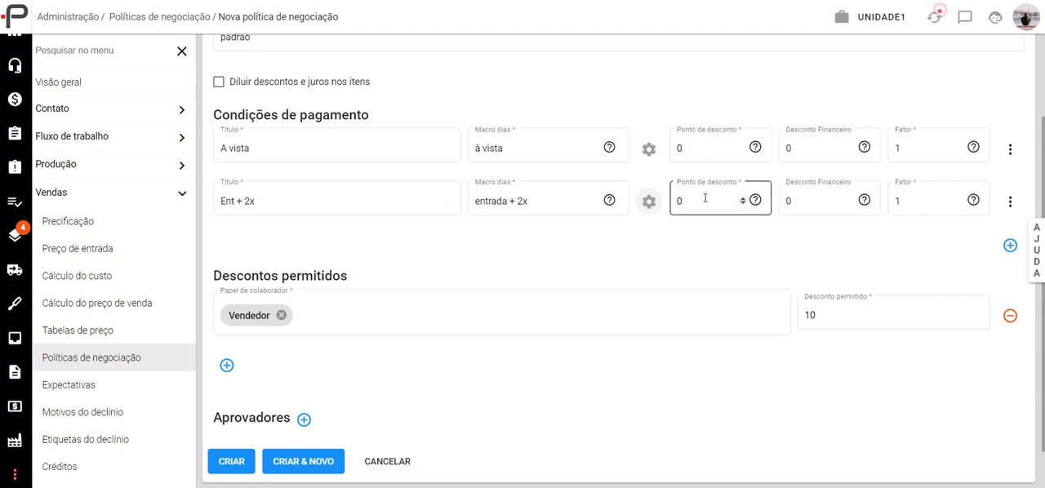
pyautogui.doubleClick(697, 197)
pyautogui.click(731, 231)
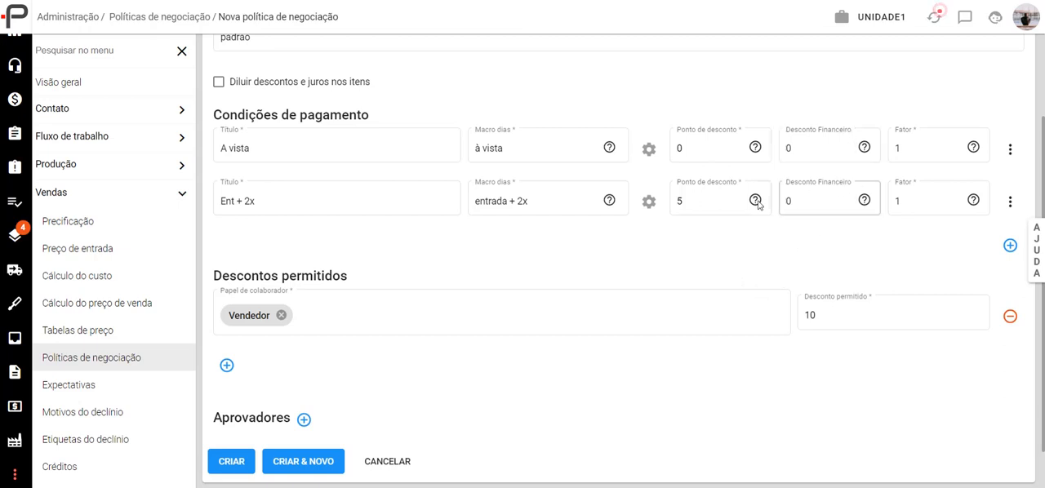
pyautogui.doubleClick(682, 201)
pyautogui.write('0')
pyautogui.click(792, 231)
# - Set the discount point of the "Ent + 2x" condition to 10
pyautogui.doubleClick(683, 201)
pyautogui.write('10')
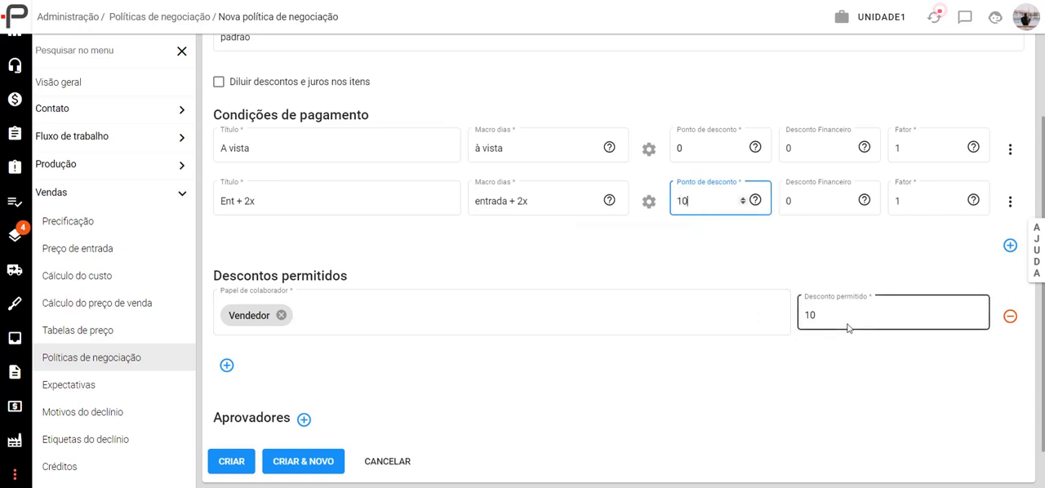
pyautogui.click(719, 248)
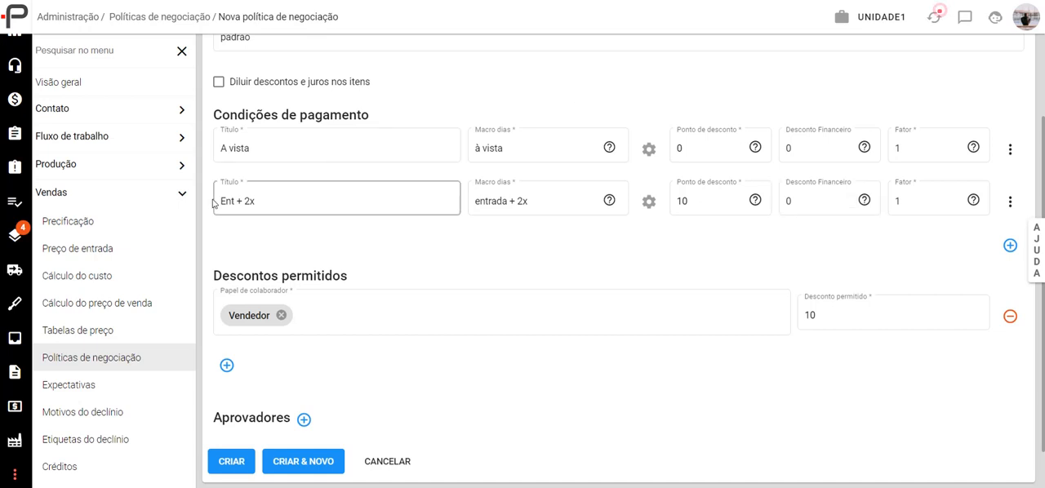
pyautogui.click(267, 203)
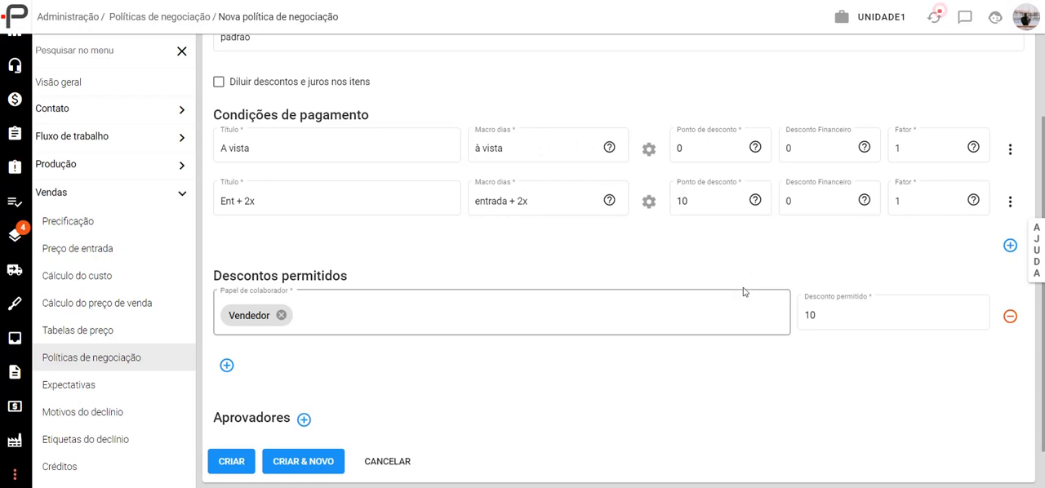
# - Set the financial discount of the "Ent + 2x" condition to 0,01
pyautogui.click(827, 201)
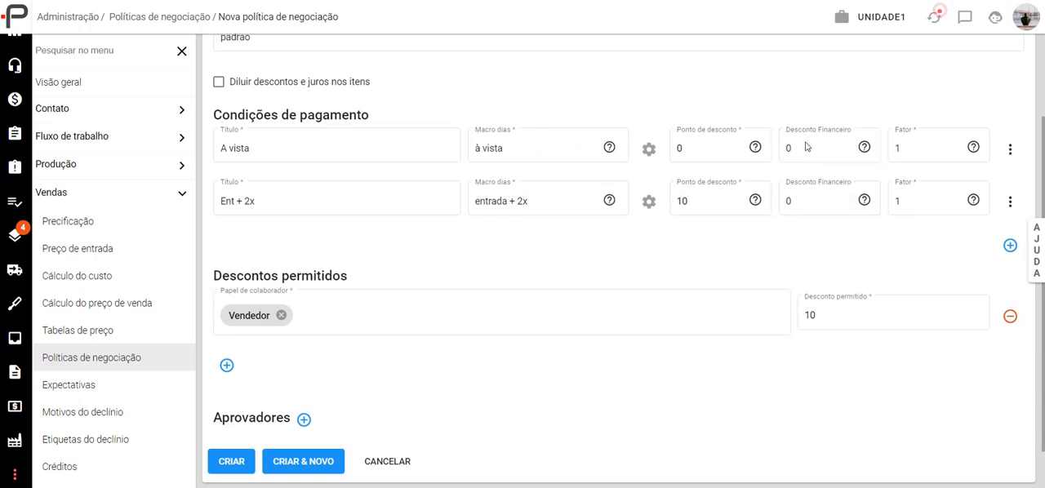
pyautogui.click(800, 201)
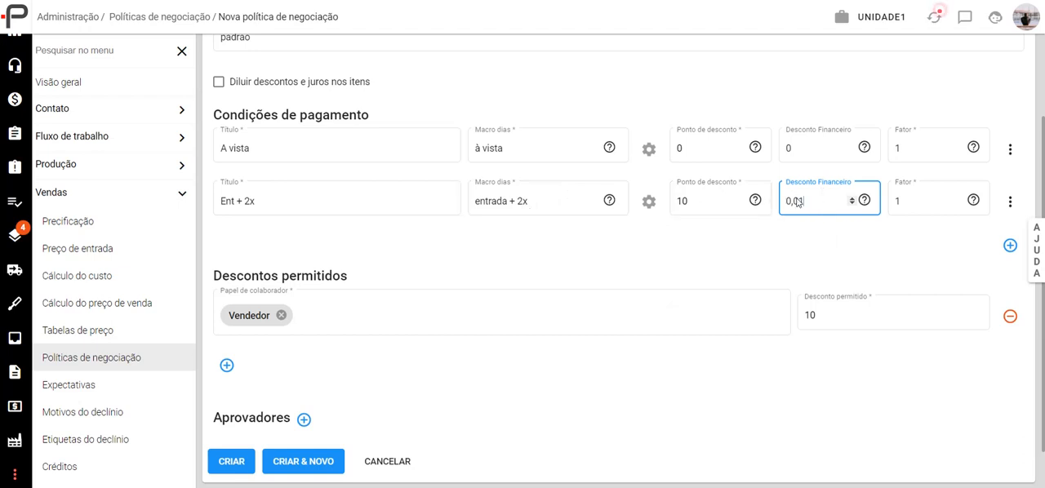
pyautogui.write('1')
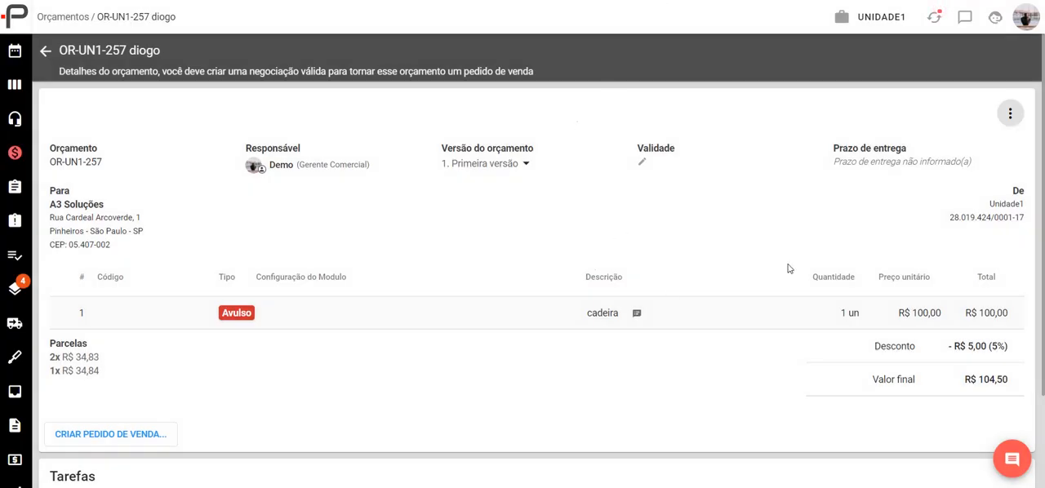
# - Switch to the existing quote for the "cadeira" item and review its negotiation analysis
pyautogui.click(1010, 113)
pyautogui.moveTo(907, 305)
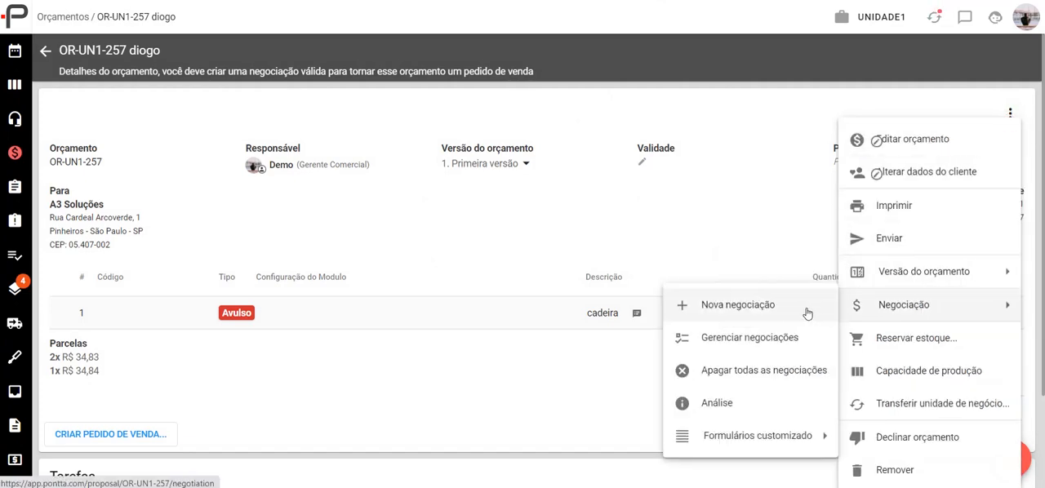
pyautogui.click(716, 402)
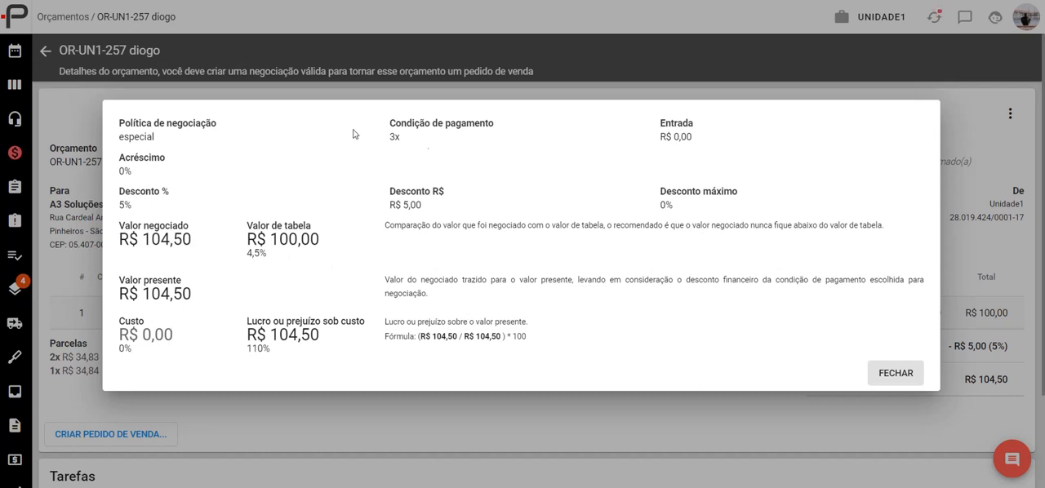
pyautogui.click(887, 380)
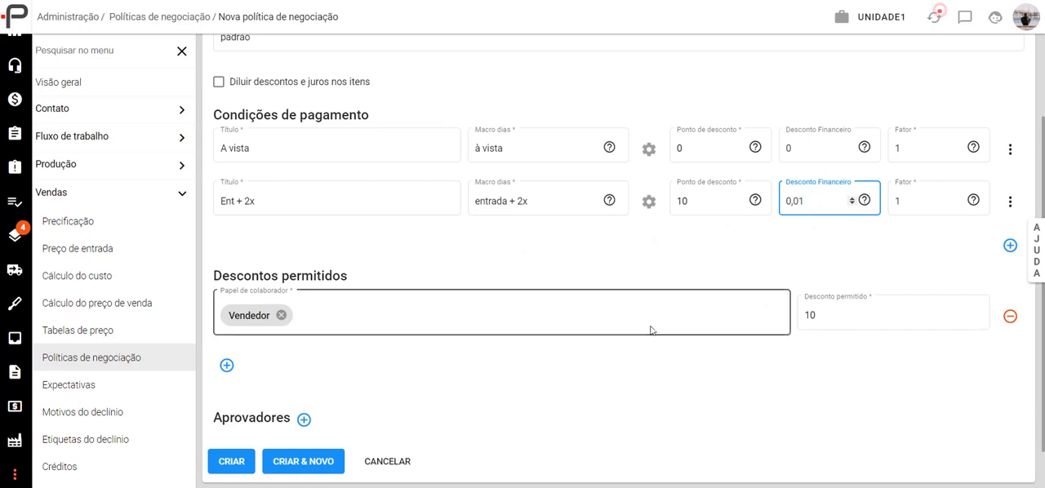
# - Return to the new negotiation policy and clear the "Ent + 2x" condition's financial discount
pyautogui.click(800, 228)
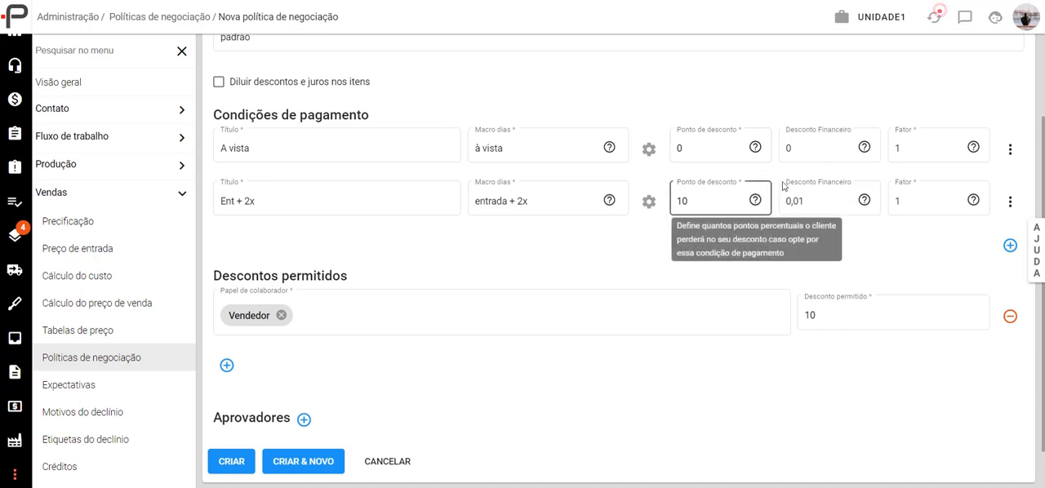
pyautogui.click(824, 202)
pyautogui.press('BackSpace')
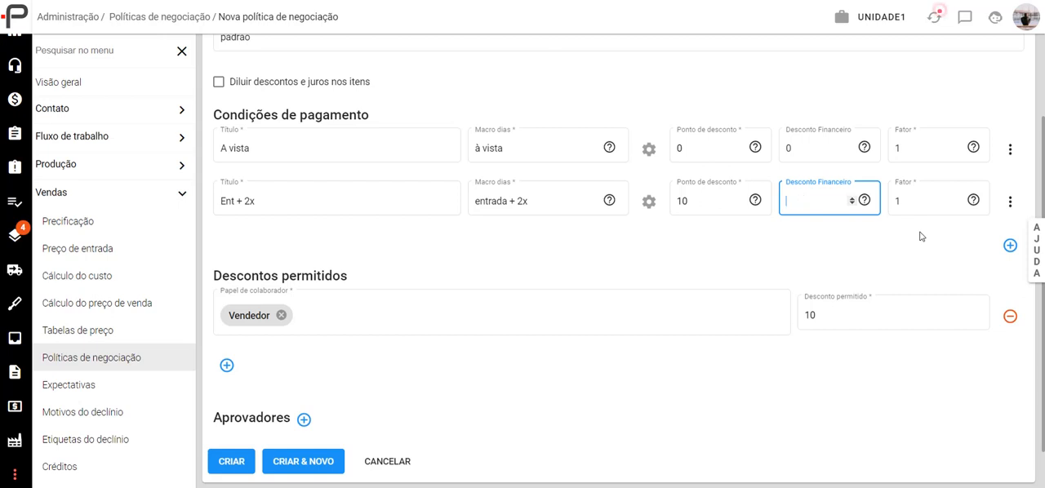
pyautogui.click(873, 227)
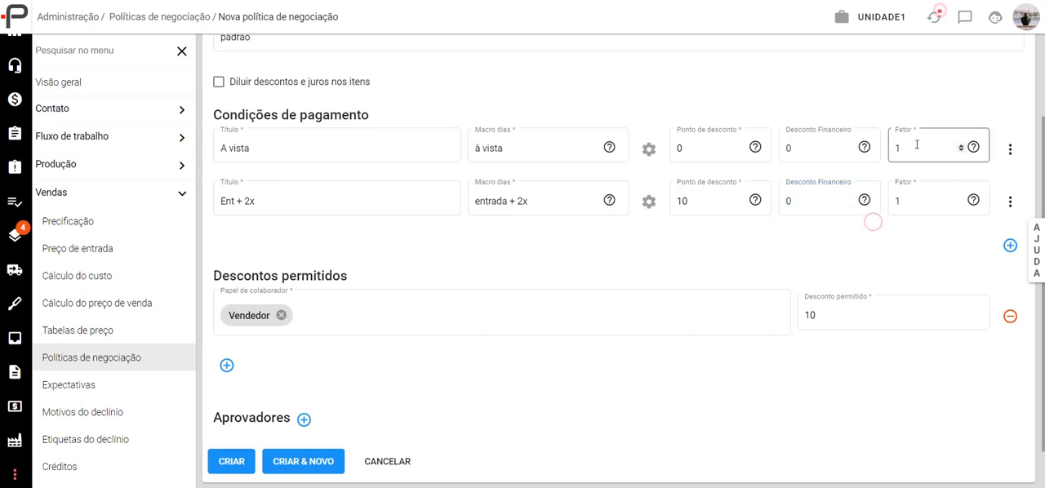
# - Try a different factor on the "Ent + 2x" condition and restore it to 1
pyautogui.click(972, 193)
pyautogui.click(1002, 213)
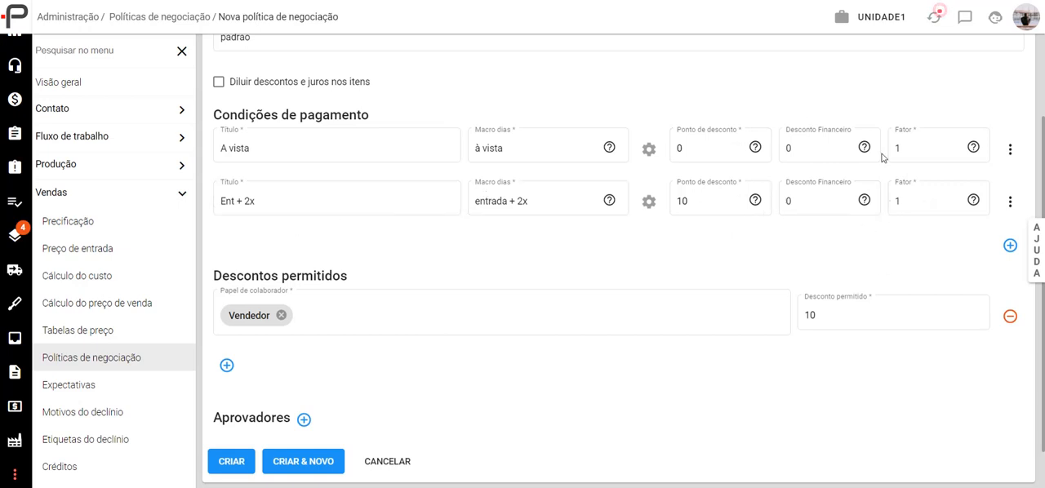
pyautogui.click(908, 200)
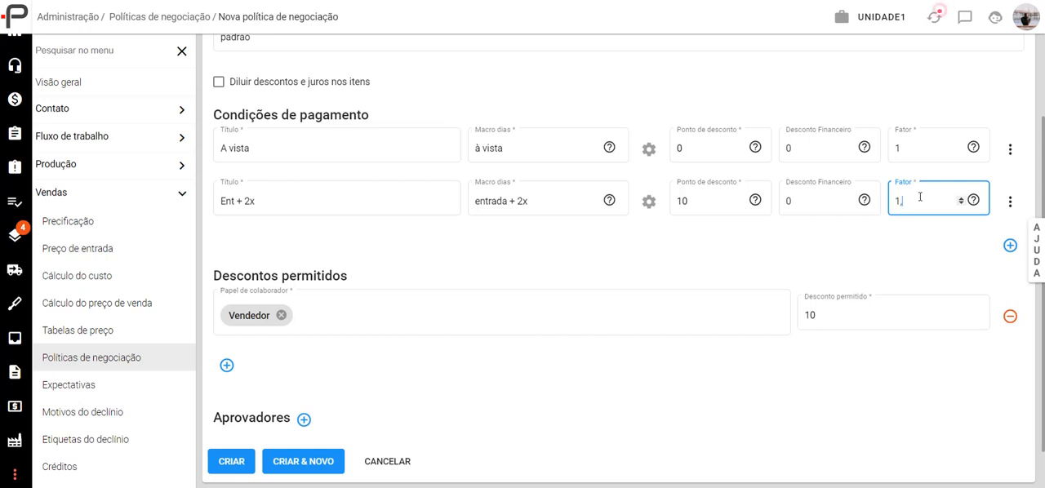
pyautogui.write('05')
pyautogui.doubleClick(920, 202)
pyautogui.write('1')
pyautogui.click(869, 254)
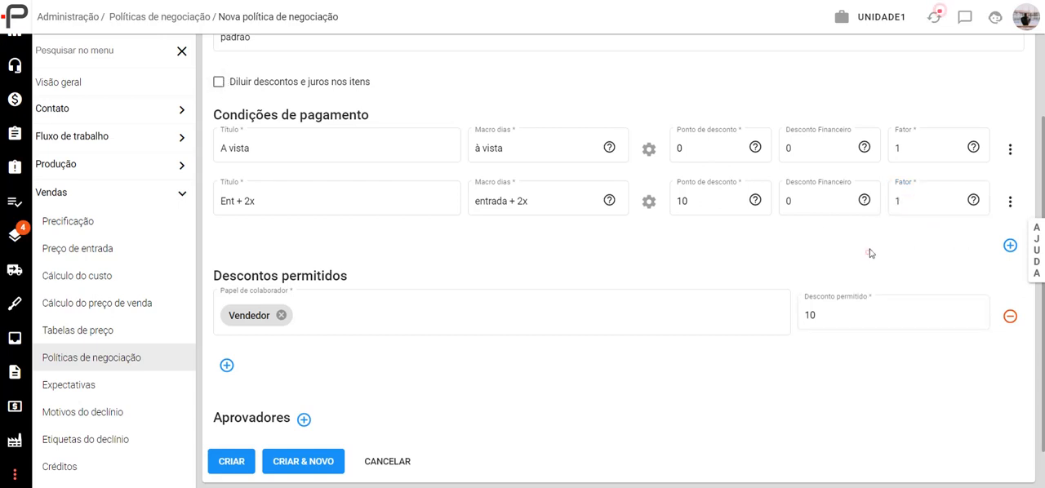
# - Set the financial discount of the "Ent + 2x" condition to 0,05
pyautogui.click(808, 200)
pyautogui.click(688, 154)
pyautogui.click(807, 204)
pyautogui.click(810, 206)
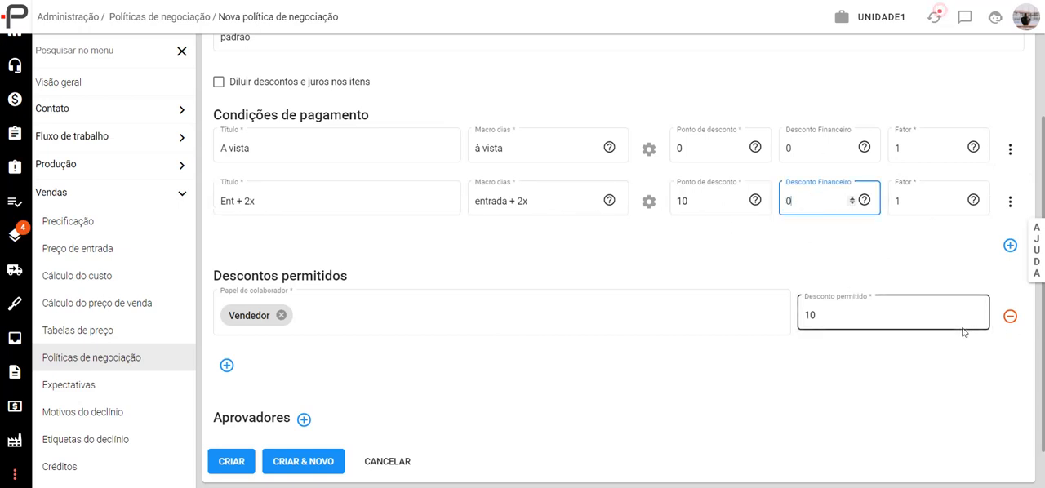
pyautogui.click(815, 239)
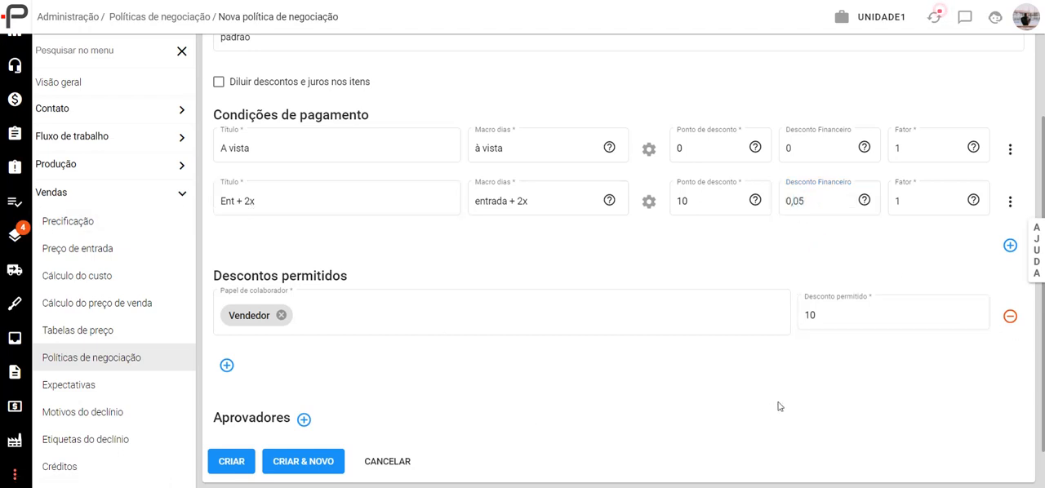
# - Try unifying the "Ent + 2x" instalments under Transferência with a due term of 1 day
pyautogui.click(1011, 202)
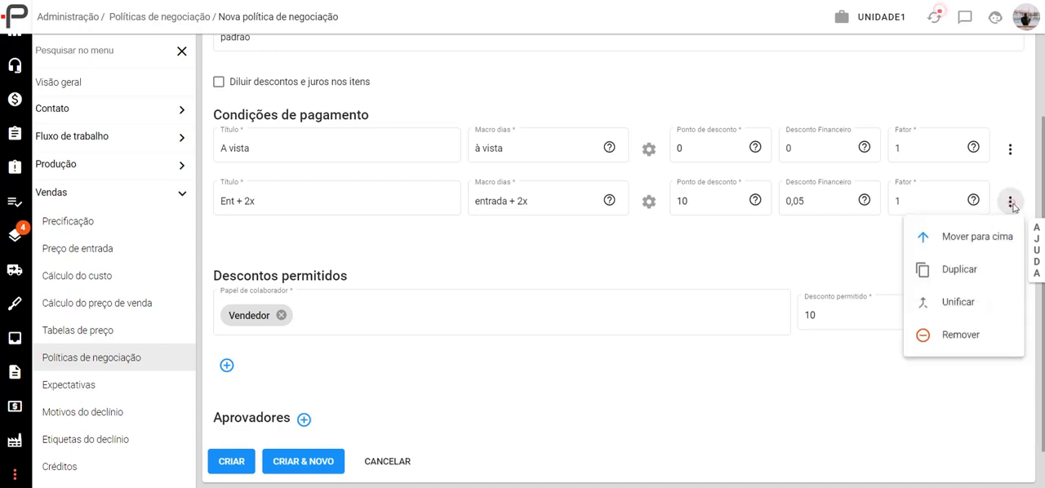
pyautogui.click(959, 304)
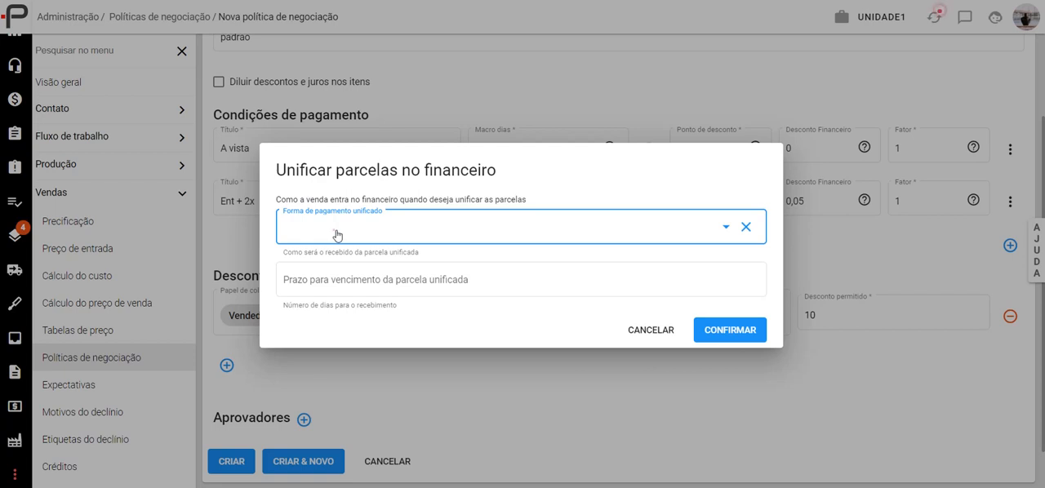
pyautogui.click(338, 235)
pyautogui.scroll(-1, 324, 350)
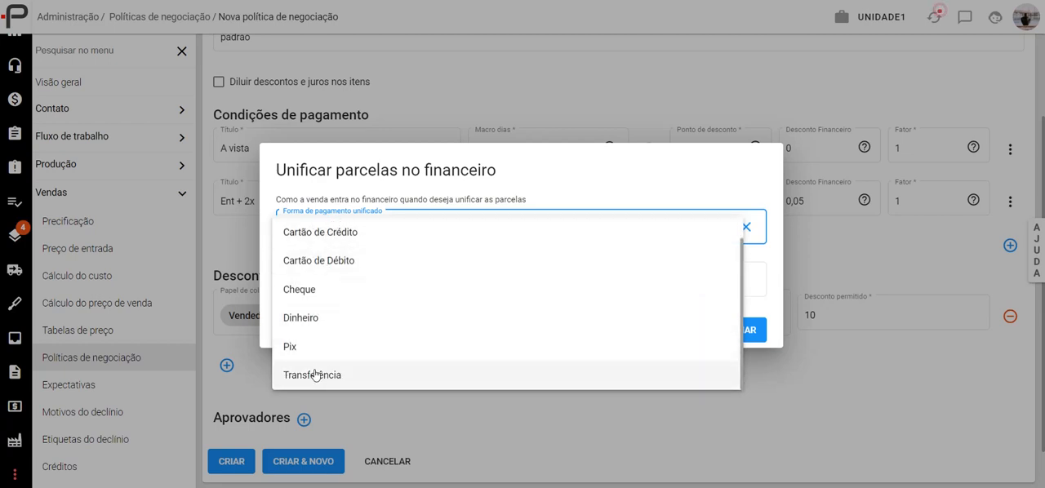
pyautogui.click(316, 376)
pyautogui.click(352, 281)
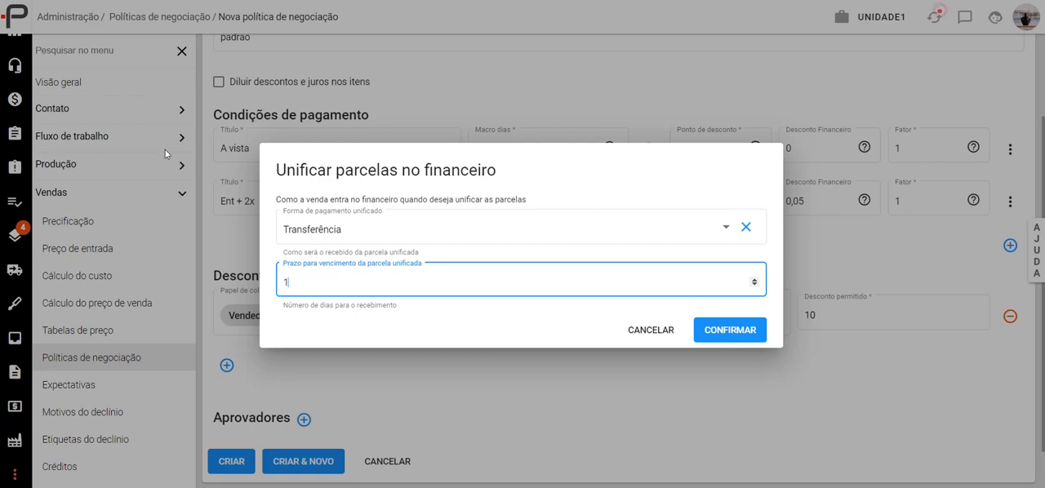
pyautogui.click(633, 331)
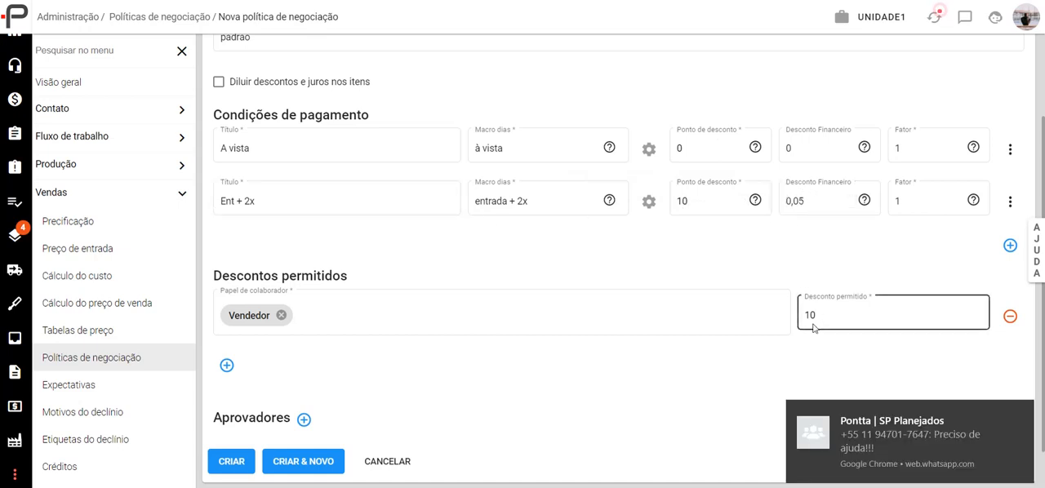
pyautogui.click(1021, 413)
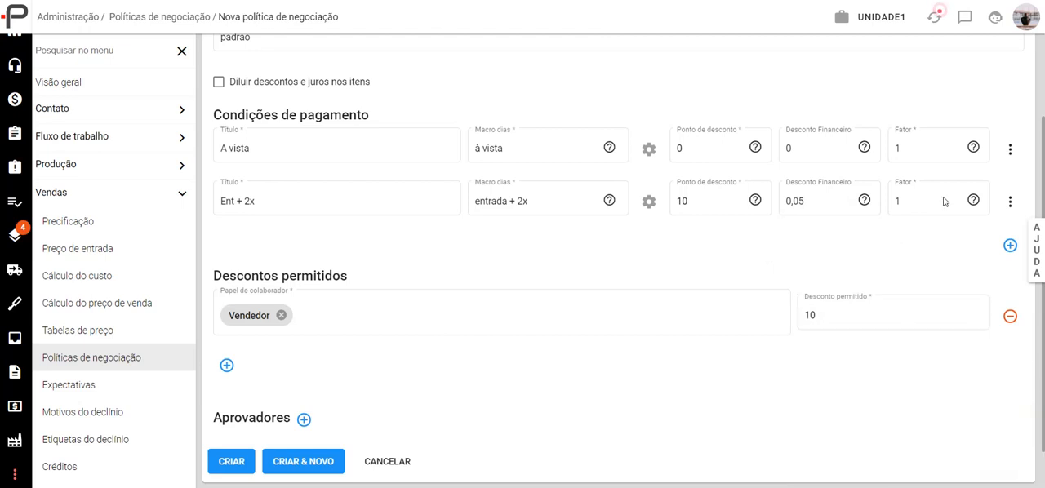
pyautogui.click(1010, 245)
pyautogui.click(245, 253)
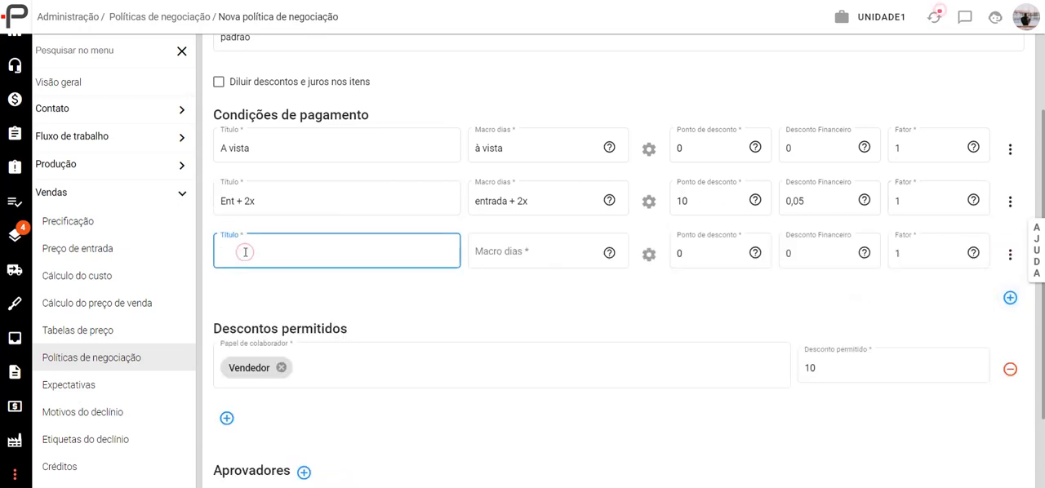
pyautogui.click(1010, 254)
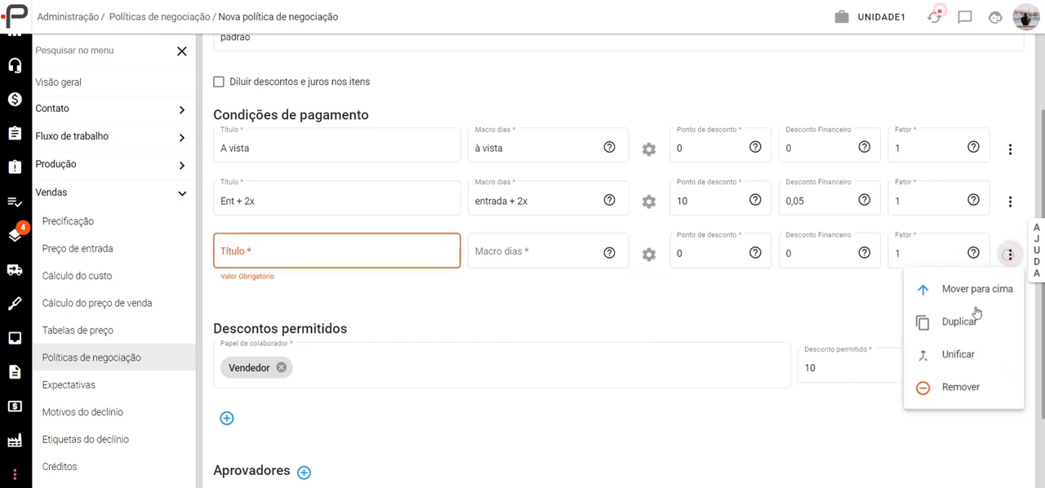
pyautogui.click(963, 388)
# - Duplicate the "Ent + 2x" payment condition and title the copy "Ent + 3x"
pyautogui.click(1010, 200)
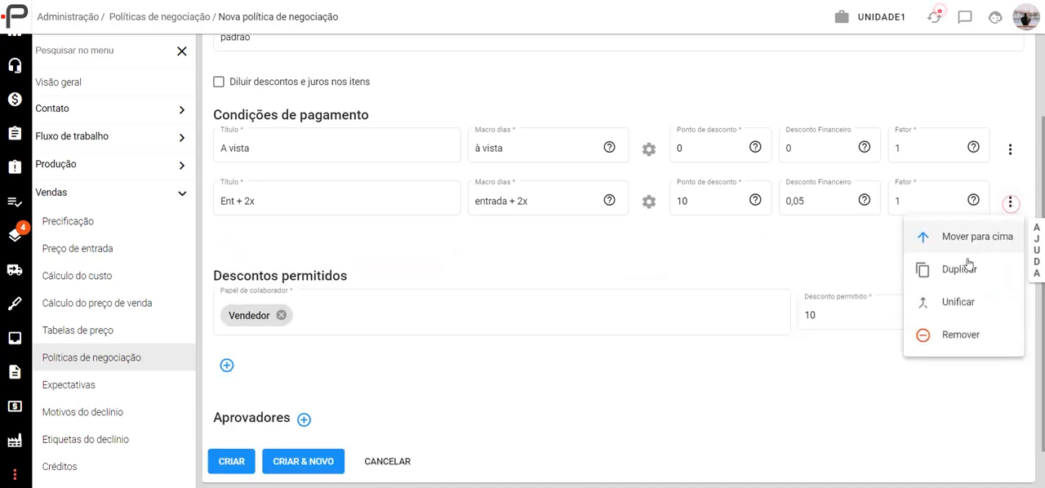
pyautogui.click(959, 269)
pyautogui.click(245, 257)
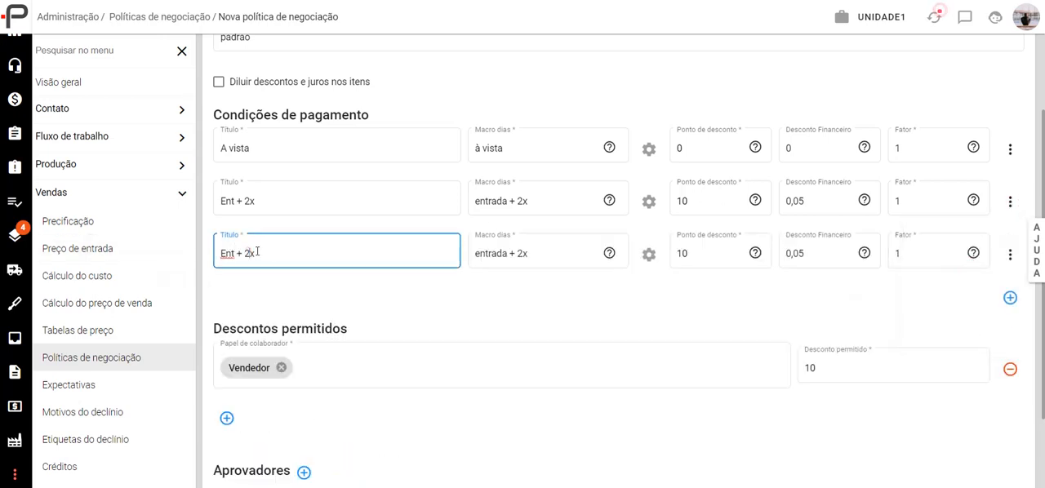
pyautogui.press('BackSpace')
pyautogui.write('3')
pyautogui.click(521, 254)
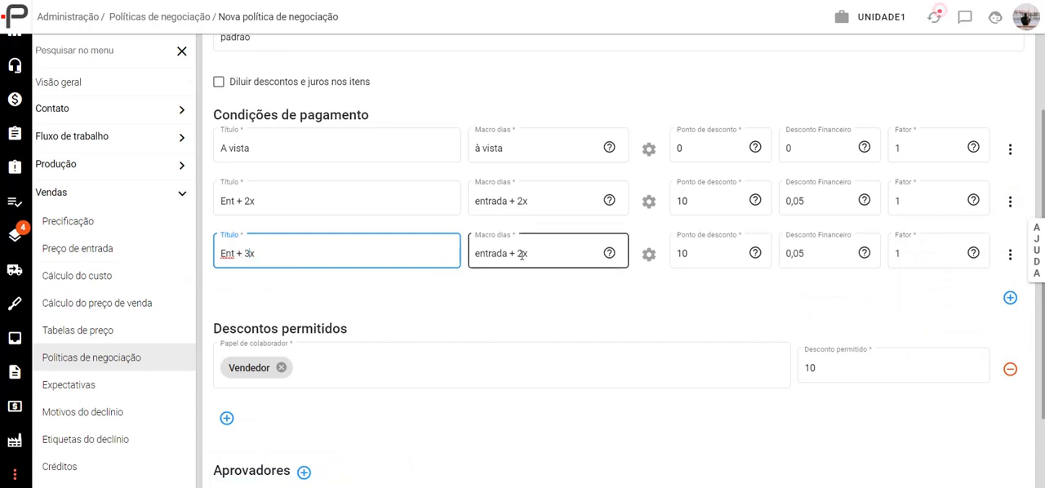
# - Set the "Ent + 3x" day macro to "entrada + 3x" and allow Boleto and Cartão de Crédito as payment methods for instalments 2 to 4
pyautogui.write('3')
pyautogui.click(649, 254)
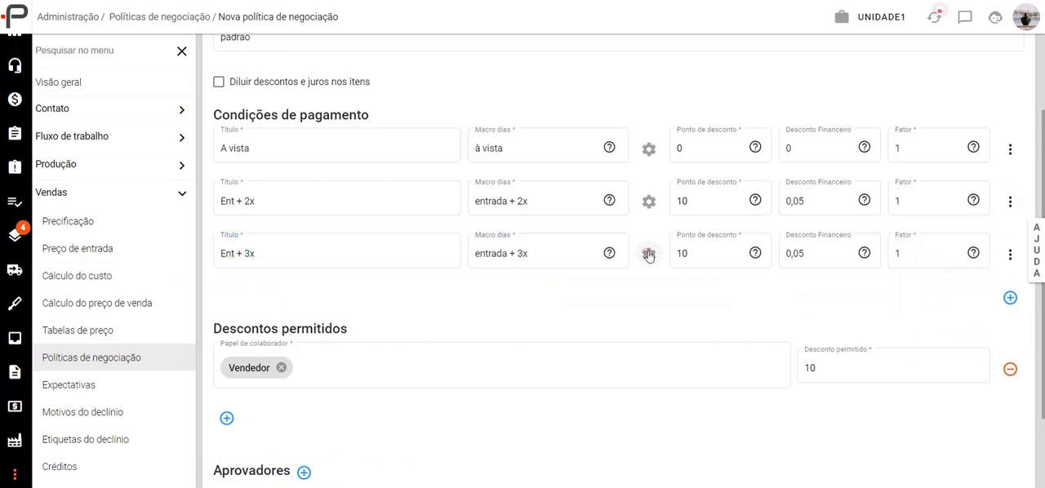
pyautogui.click(699, 293)
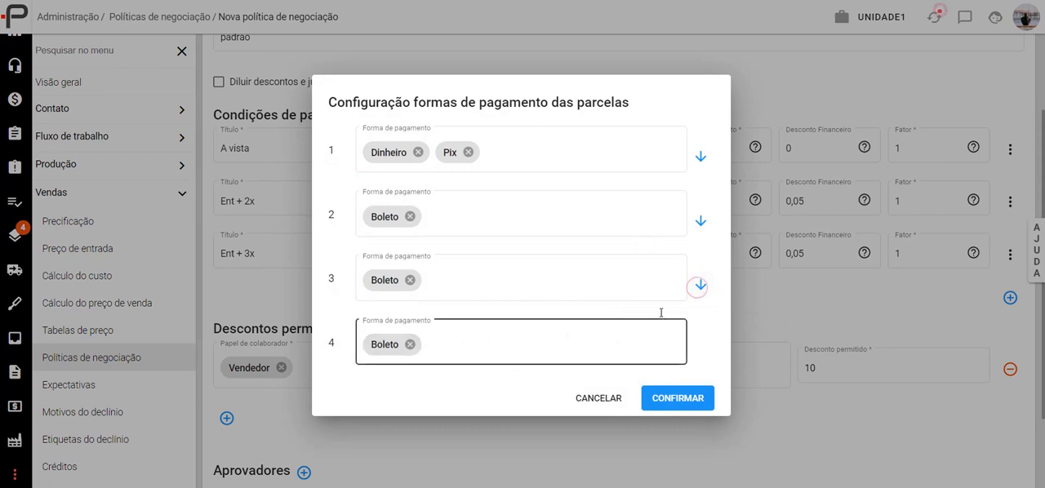
pyautogui.click(463, 217)
pyautogui.click(501, 238)
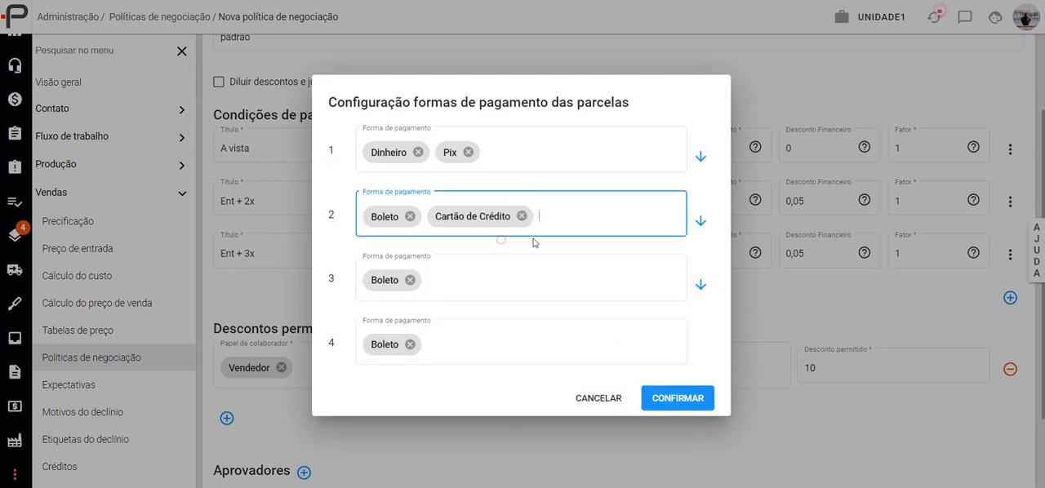
pyautogui.click(701, 220)
pyautogui.click(667, 398)
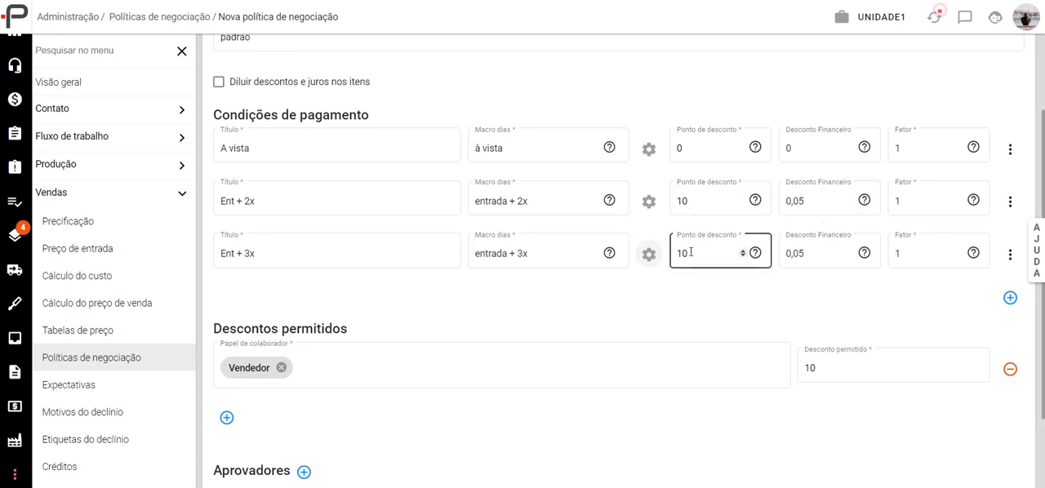
# - Set the discount point of the "Ent + 2x" payment condition to 5
pyautogui.click(684, 201)
pyautogui.hotkey('ctrl', 'a')
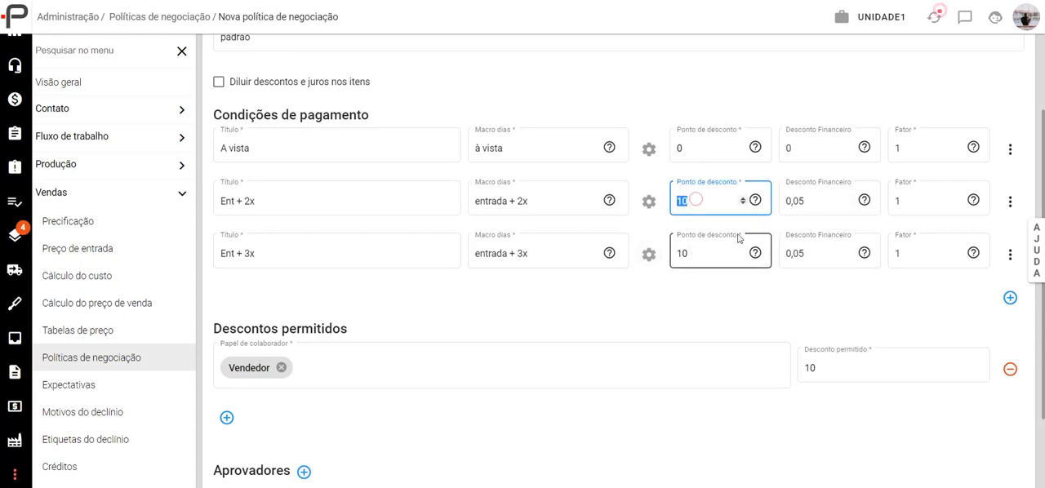
pyautogui.write('5')
# - Set the discount point of the "Ent + 3x" condition to 6 and its financial discount to 0,06
pyautogui.click(691, 253)
pyautogui.hotkey('ctrl', 'a')
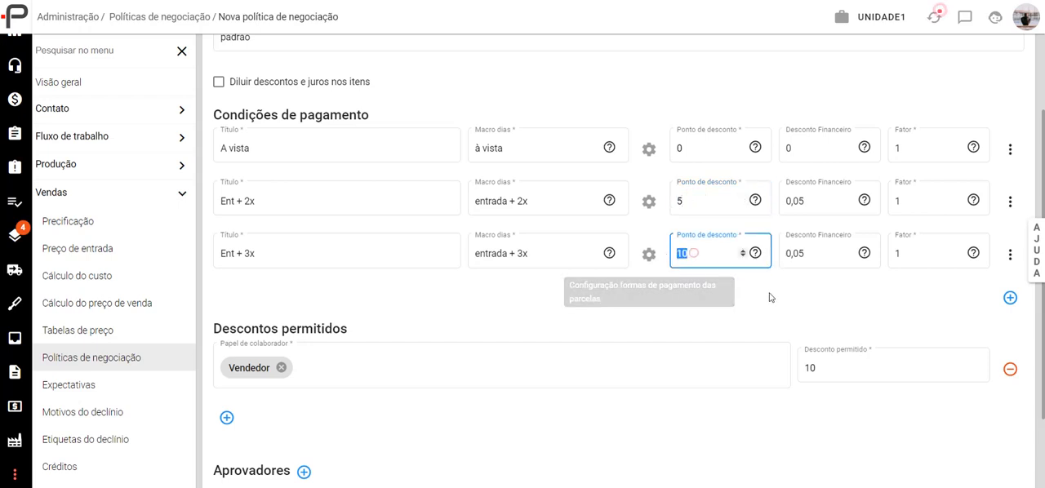
pyautogui.click(704, 293)
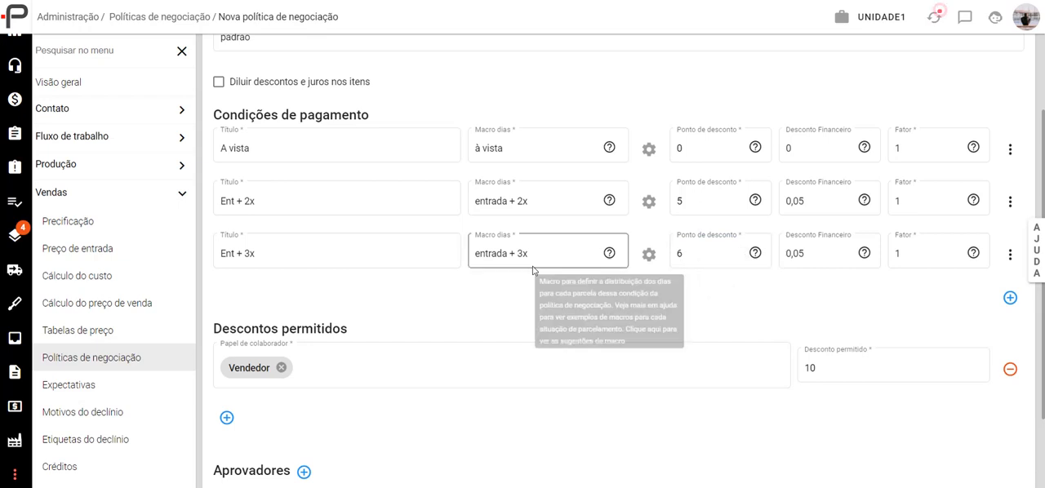
pyautogui.click(816, 256)
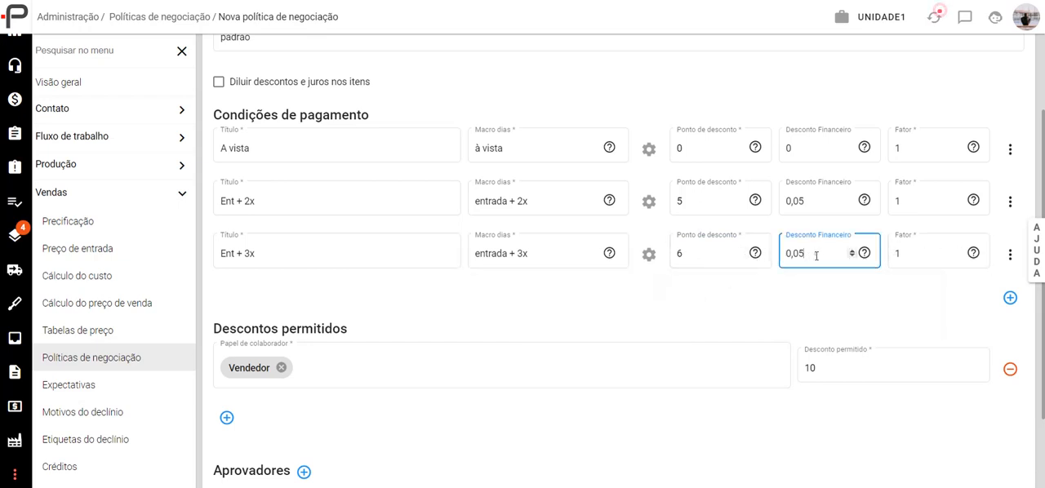
pyautogui.click(814, 300)
# - Unify the "Ent + 3x" instalments in the financial module under Transferência with a due term of 1 day
pyautogui.click(1011, 256)
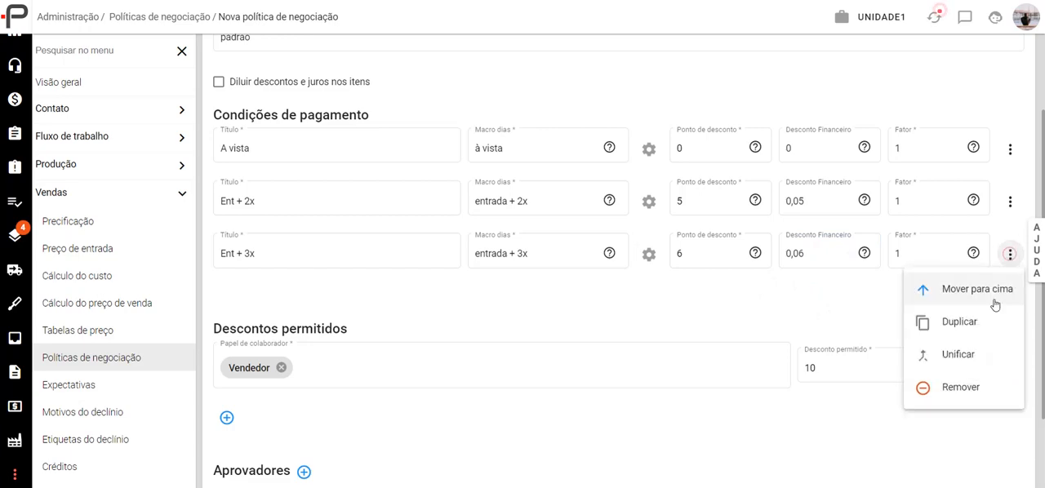
pyautogui.click(967, 358)
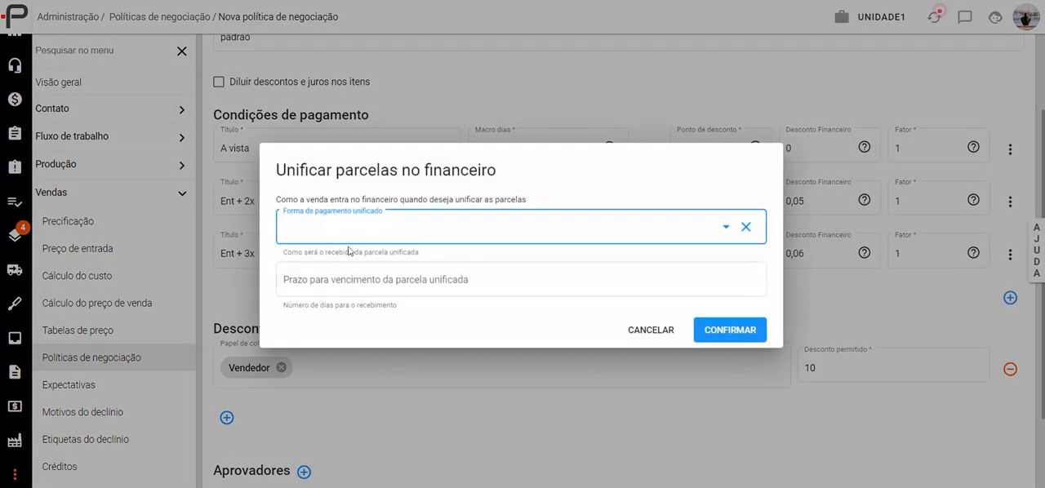
pyautogui.click(649, 225)
pyautogui.click(311, 233)
pyautogui.click(327, 229)
pyautogui.scroll(-1, 343, 346)
pyautogui.click(323, 375)
pyautogui.click(367, 280)
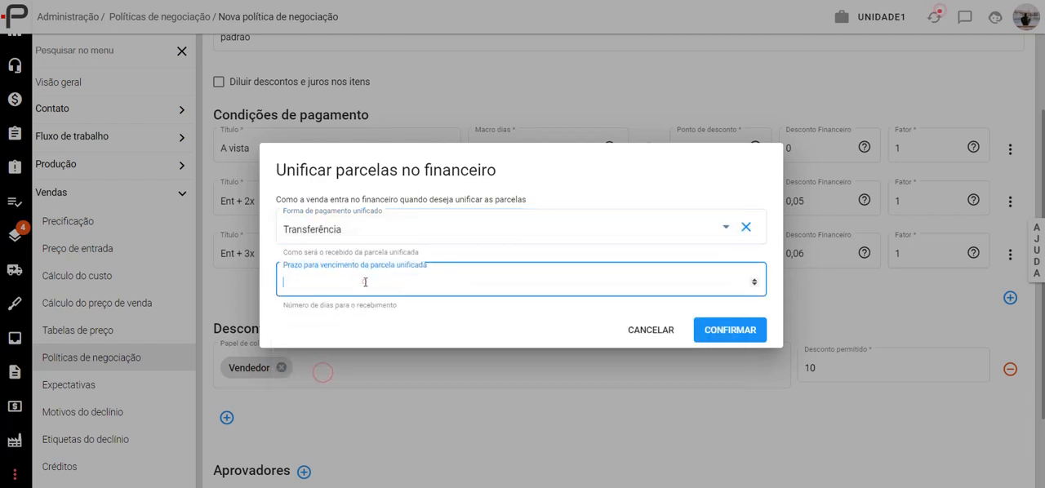
pyautogui.write('1')
pyautogui.click(741, 334)
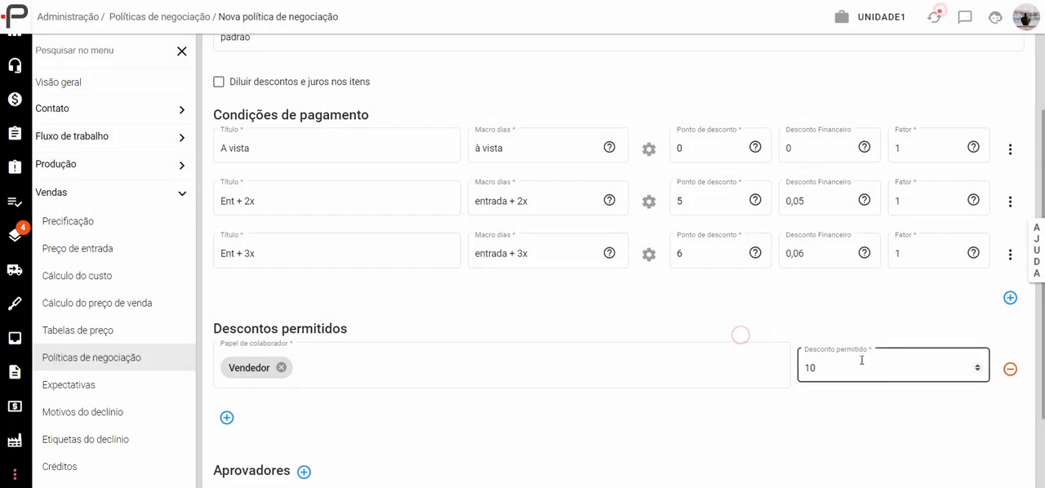
pyautogui.click(1011, 256)
pyautogui.click(776, 296)
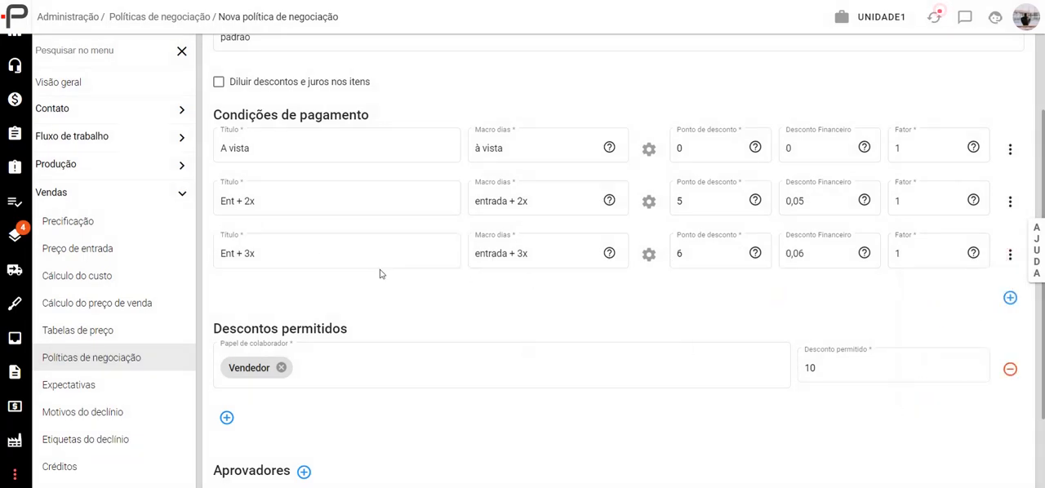
pyautogui.click(255, 251)
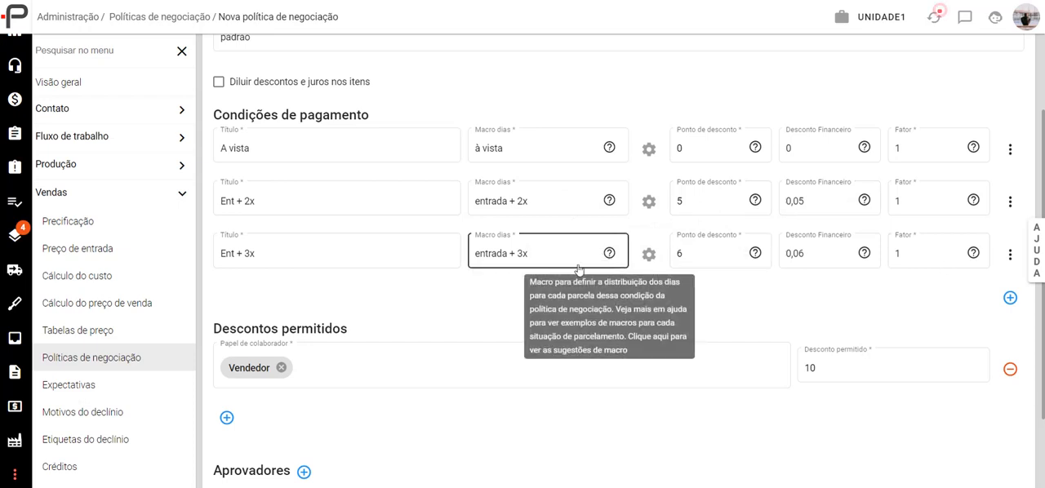
pyautogui.scroll(-3, 321, 320)
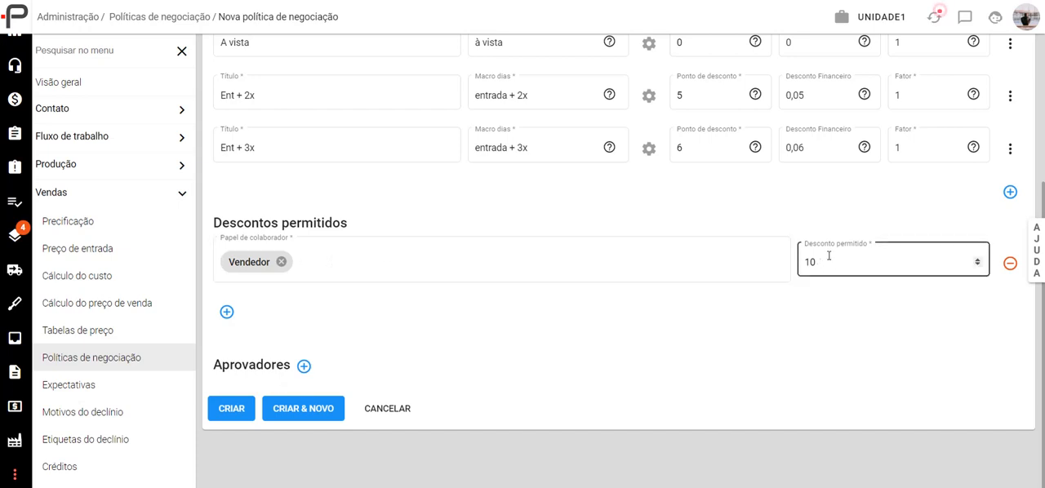
pyautogui.click(402, 254)
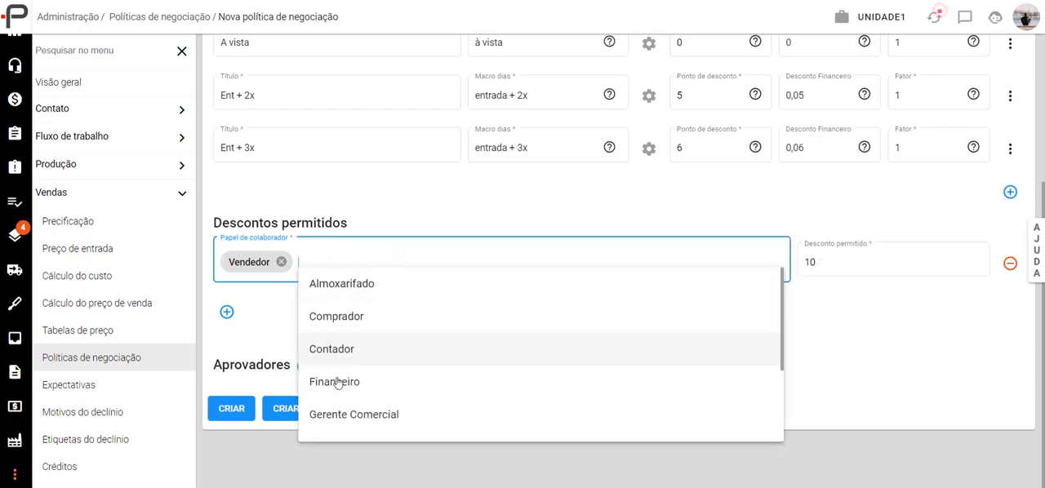
pyautogui.click(282, 302)
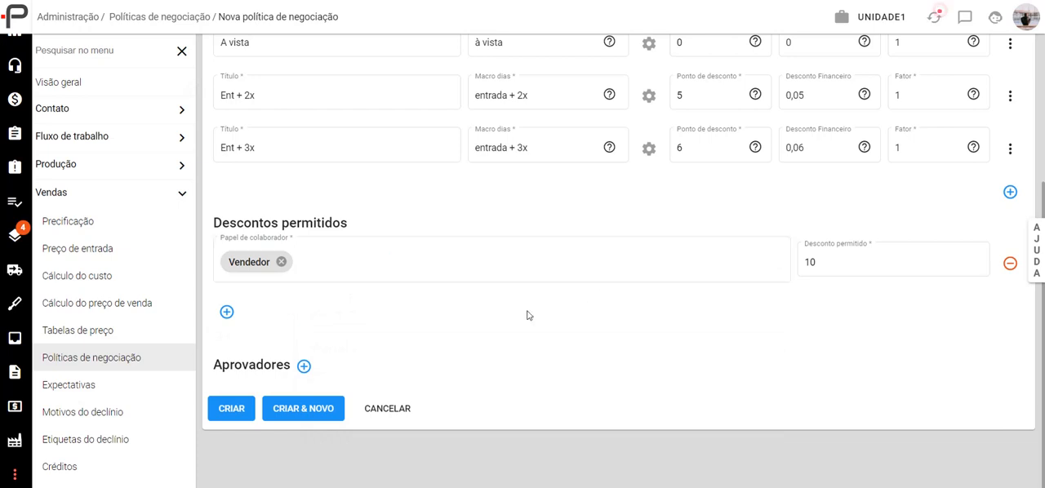
# - Add a second permitted discount of 35 for the Gerente Comercial and Financeiro roles
pyautogui.click(227, 312)
pyautogui.click(308, 317)
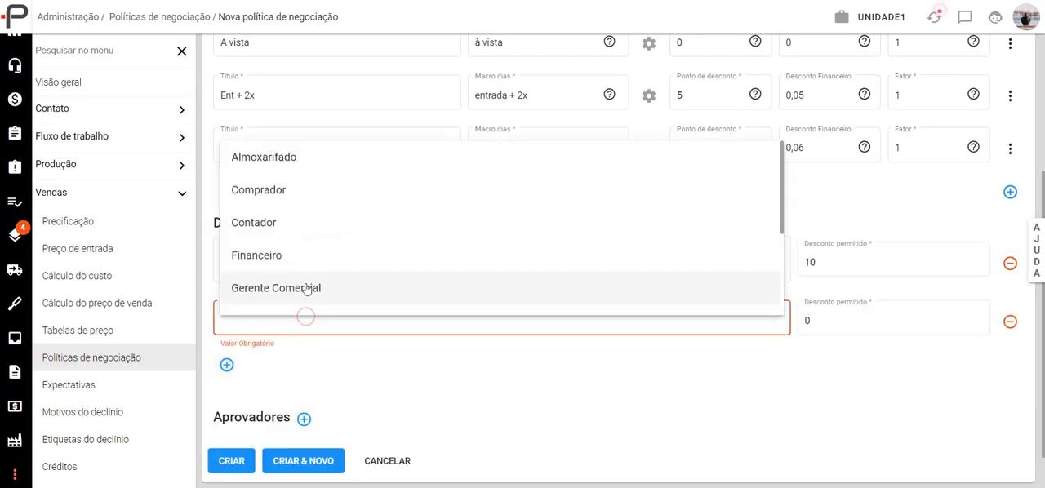
pyautogui.click(307, 286)
pyautogui.click(805, 328)
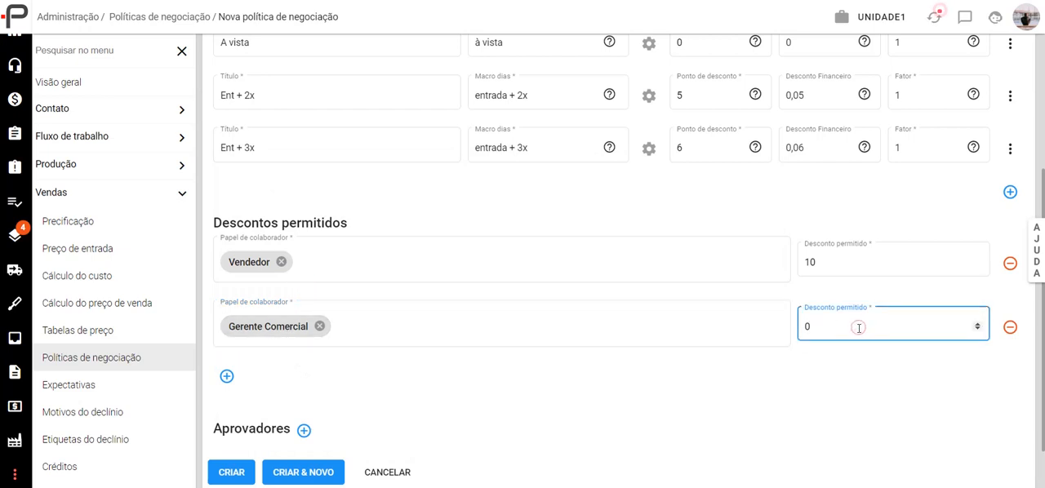
pyautogui.click(359, 327)
pyautogui.click(391, 262)
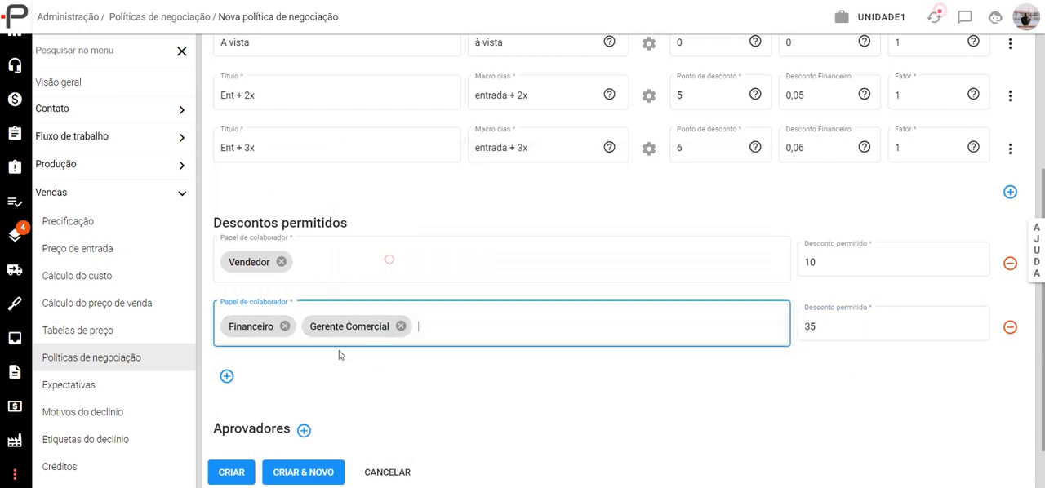
# - Add an approver entry to the policy with the Gerente Comercial role
pyautogui.scroll(-1, 416, 297)
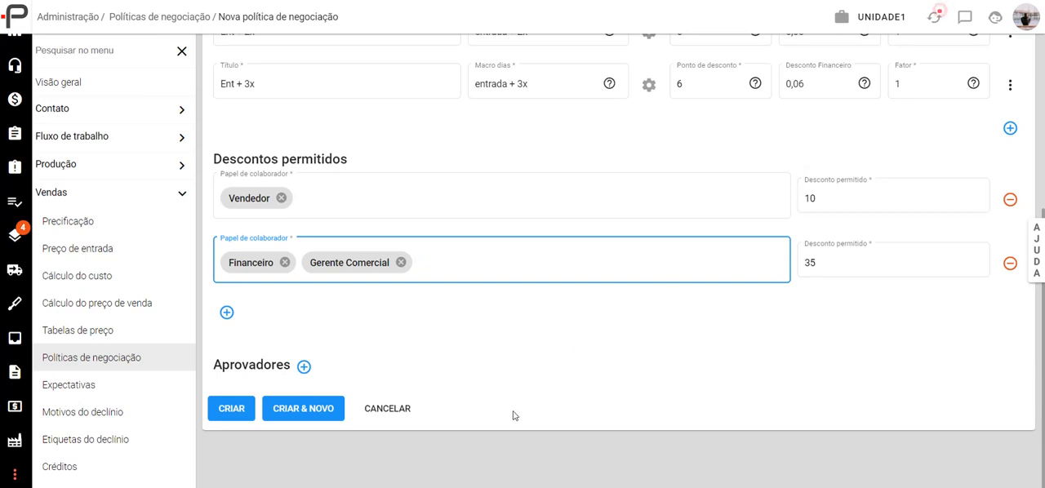
pyautogui.click(304, 367)
pyautogui.scroll(-1, 345, 408)
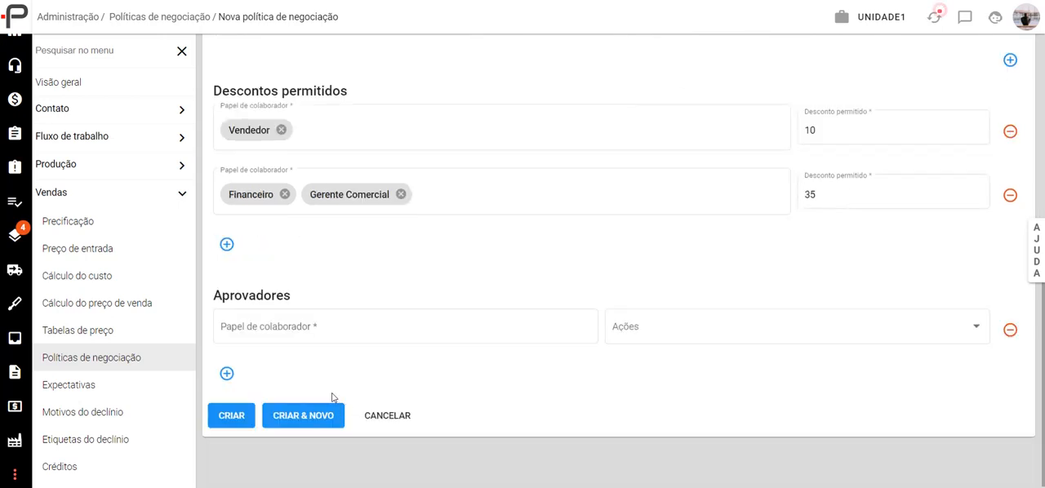
pyautogui.click(287, 327)
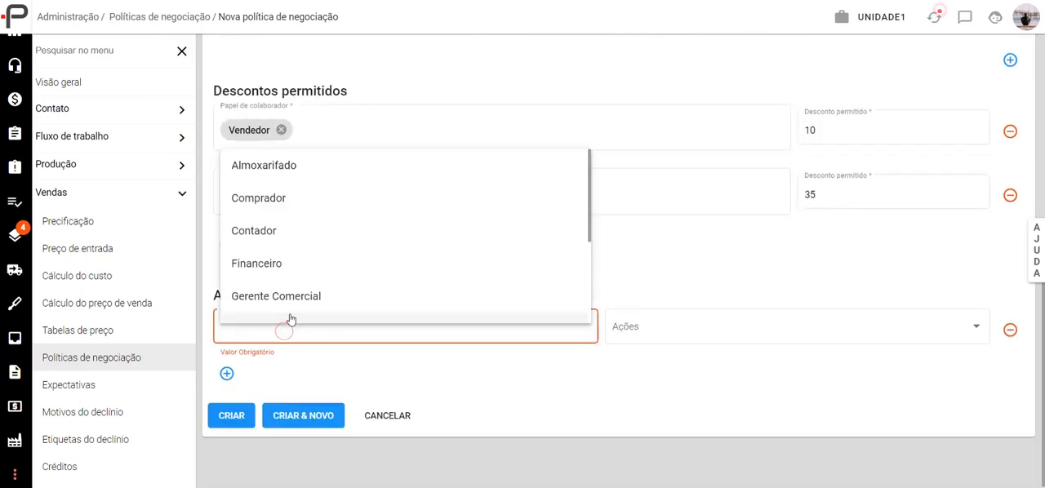
pyautogui.click(285, 308)
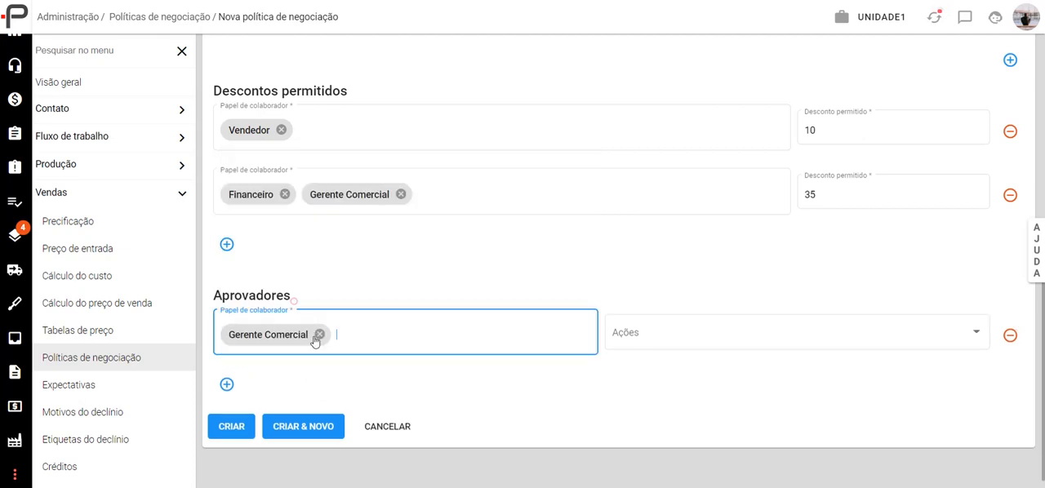
# - Assign all five approval actions to the Gerente Comercial approver, from "Desconto superior ao permitido" to "Dia da última parcela excede a condição de pagamento"
pyautogui.click(660, 345)
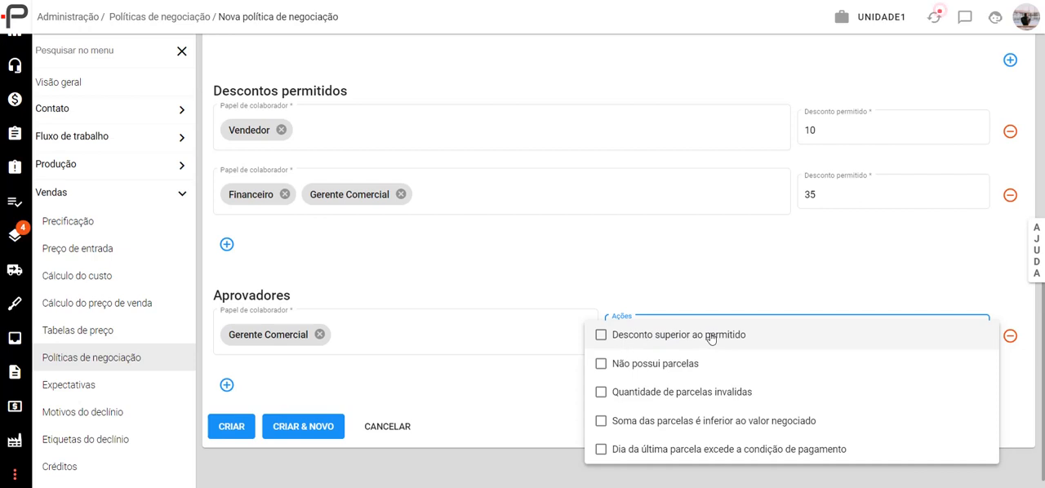
pyautogui.click(700, 337)
pyautogui.click(663, 366)
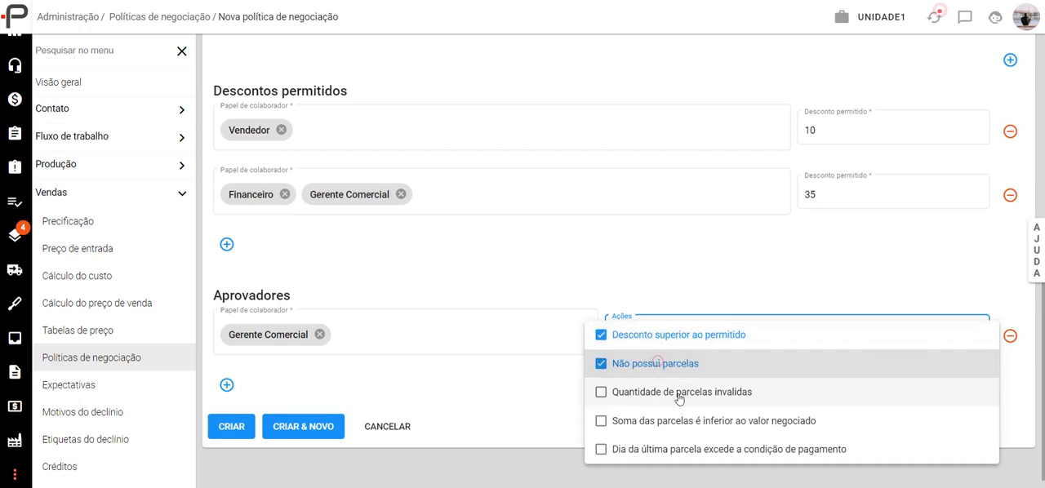
pyautogui.click(667, 393)
pyautogui.click(683, 420)
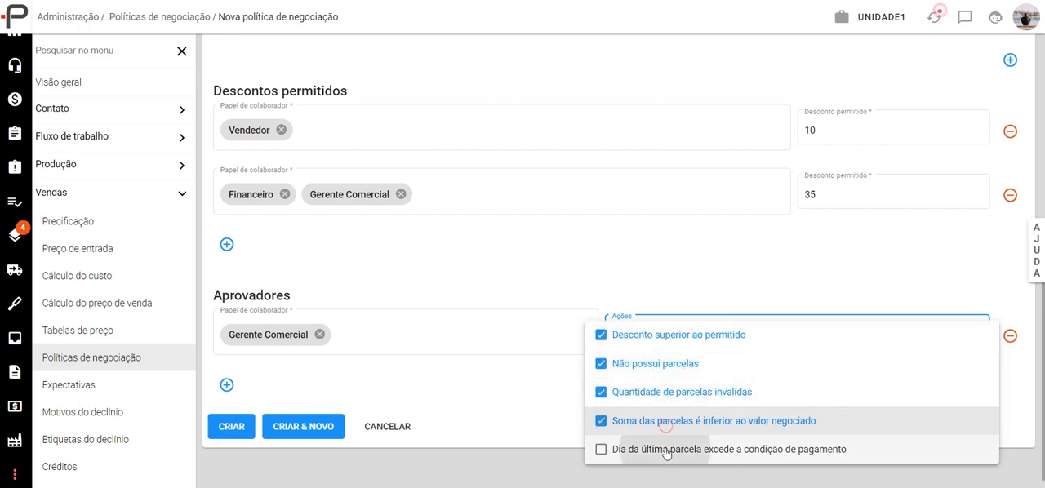
pyautogui.click(666, 449)
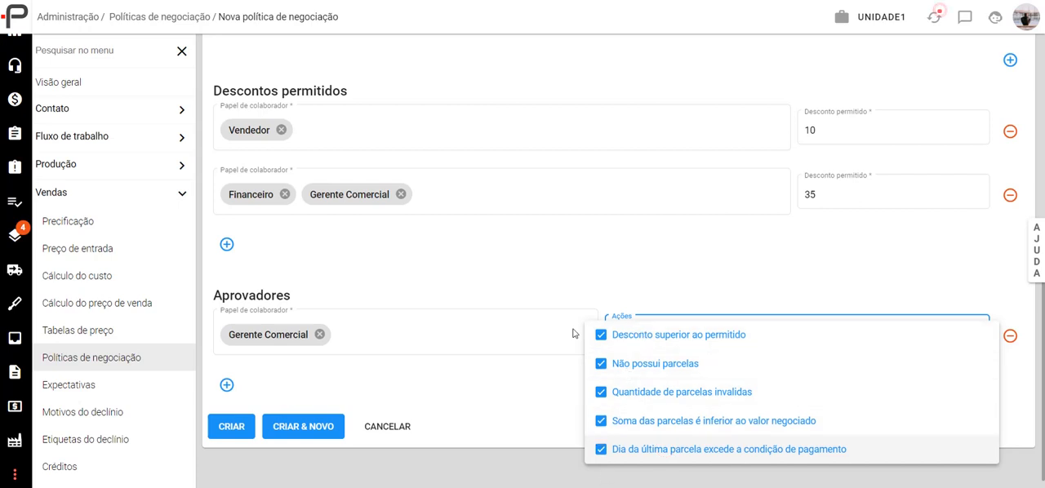
pyautogui.click(571, 288)
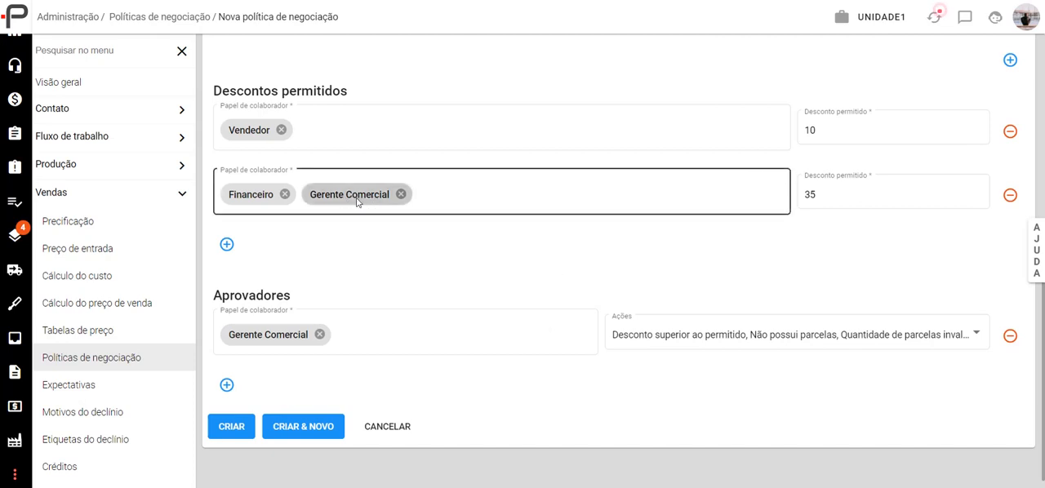
# - Try a permitted discount of 100 for the Financeiro and Gerente Comercial roles and restore it to 35
pyautogui.click(841, 194)
pyautogui.doubleClick(817, 193)
pyautogui.write('1')
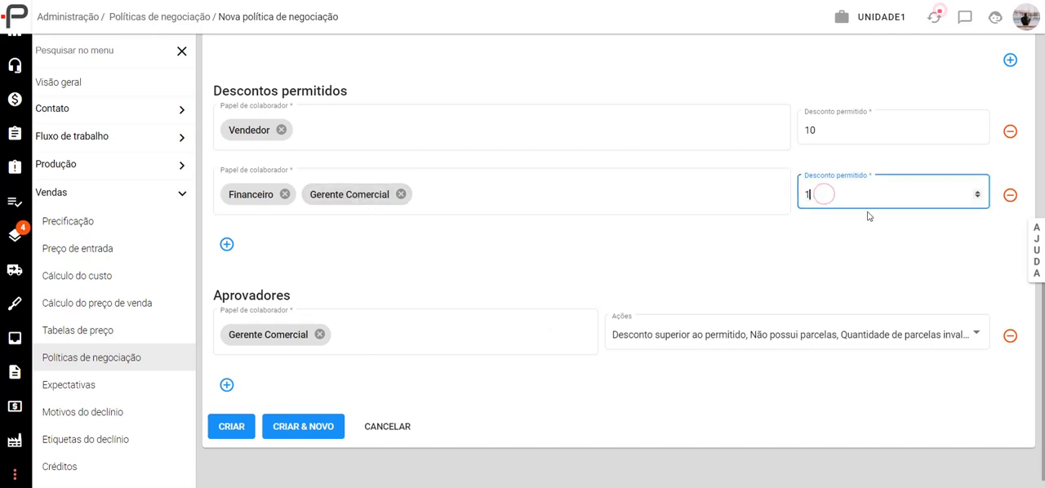
pyautogui.write('00')
pyautogui.press('BackSpace')
pyautogui.press('BackSpace')
pyautogui.press('BackSpace')
pyautogui.write('35')
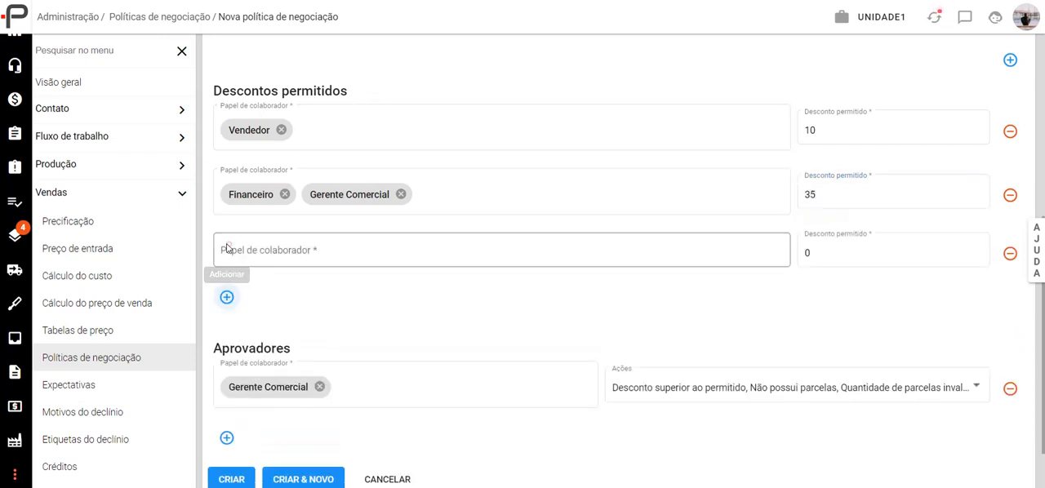
# - Look through the collaborator roles available for a third permitted-discount entry
pyautogui.click(324, 250)
pyautogui.scroll(-2, 359, 340)
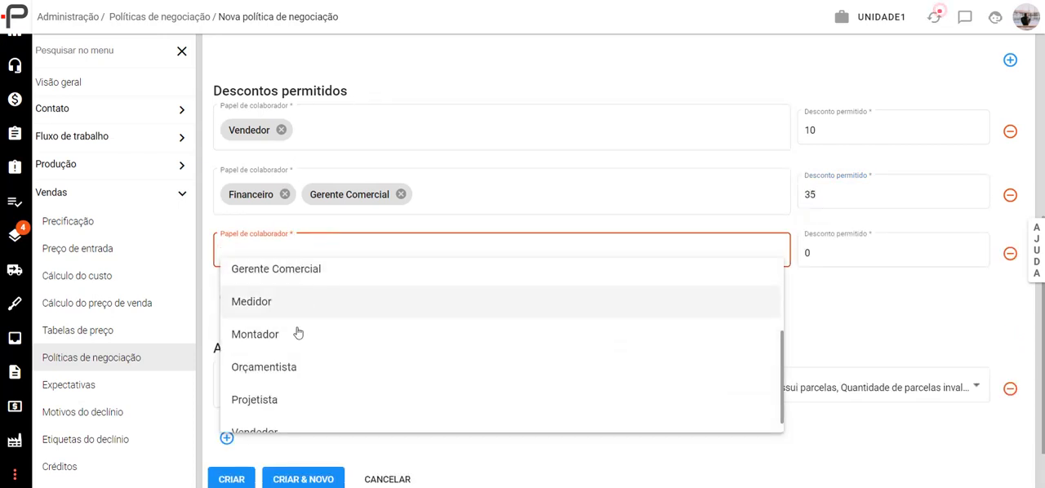
pyautogui.scroll(-1, 295, 352)
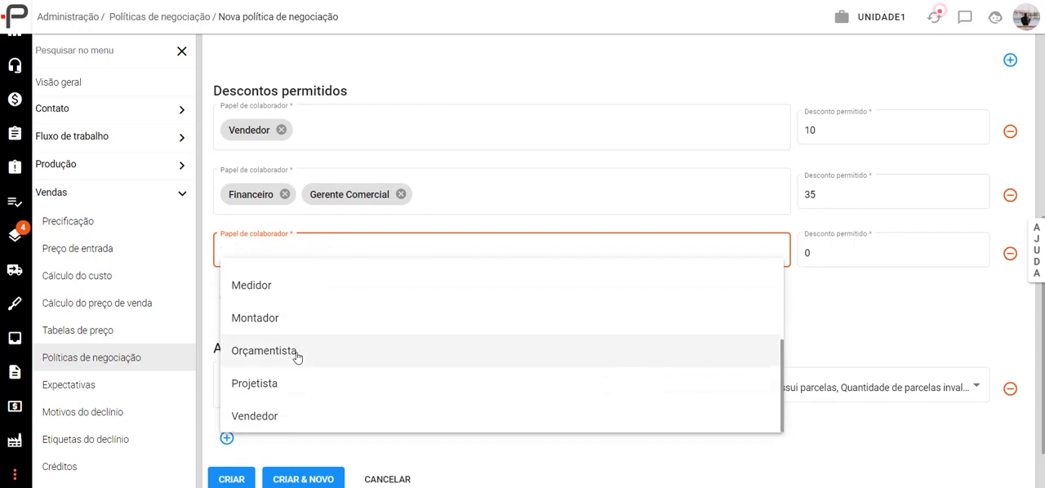
pyautogui.scroll(3, 274, 376)
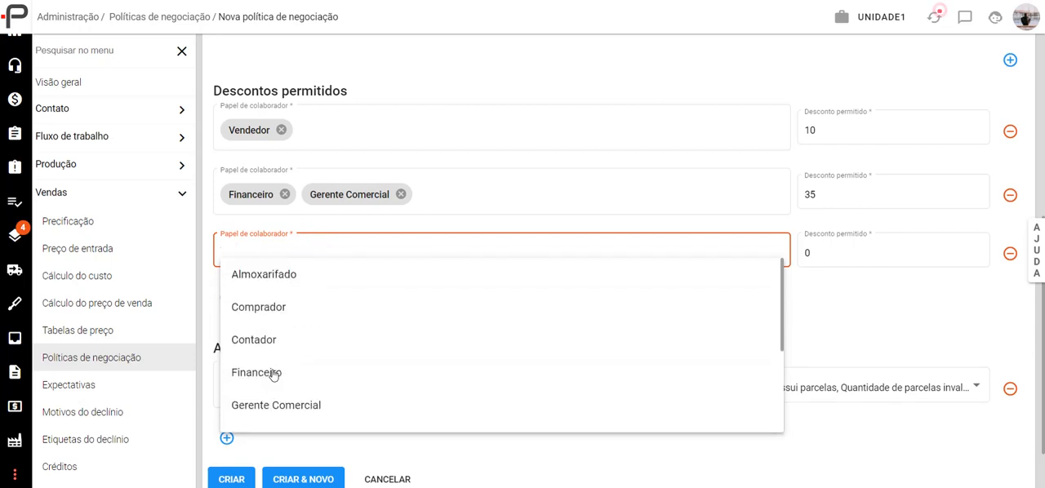
pyautogui.click(354, 225)
pyautogui.click(827, 250)
pyautogui.click(846, 281)
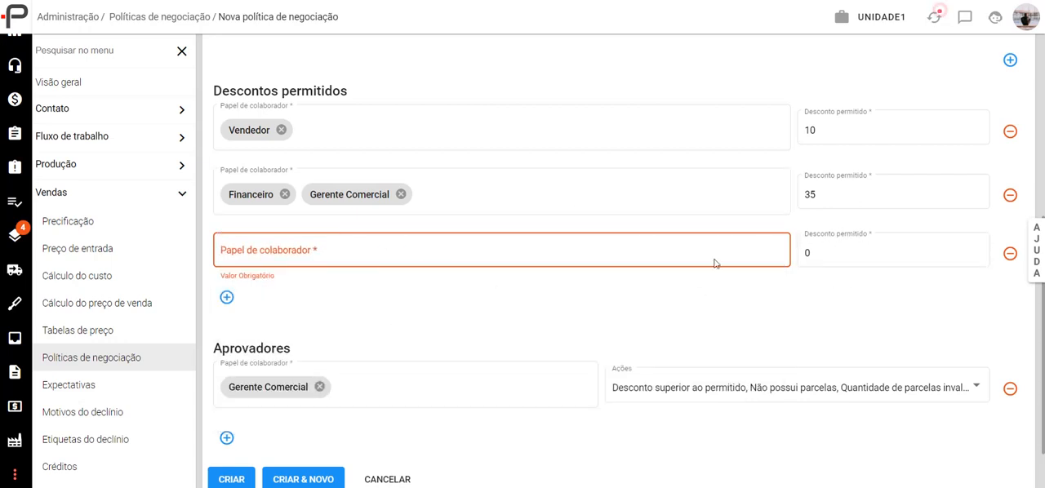
# - Remove the empty third permitted-discount entry and review the new policy form from its name to the approvers
pyautogui.click(1011, 254)
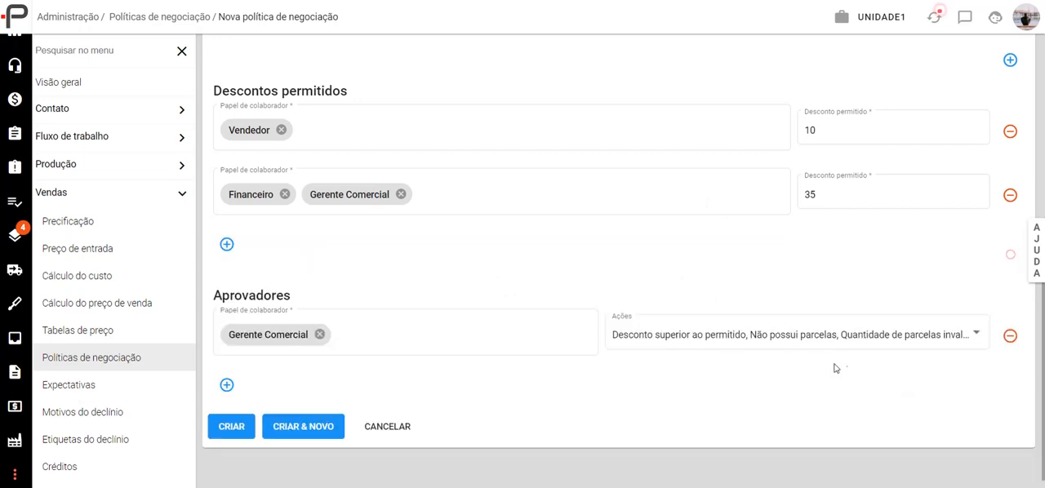
pyautogui.scroll(5, 564, 326)
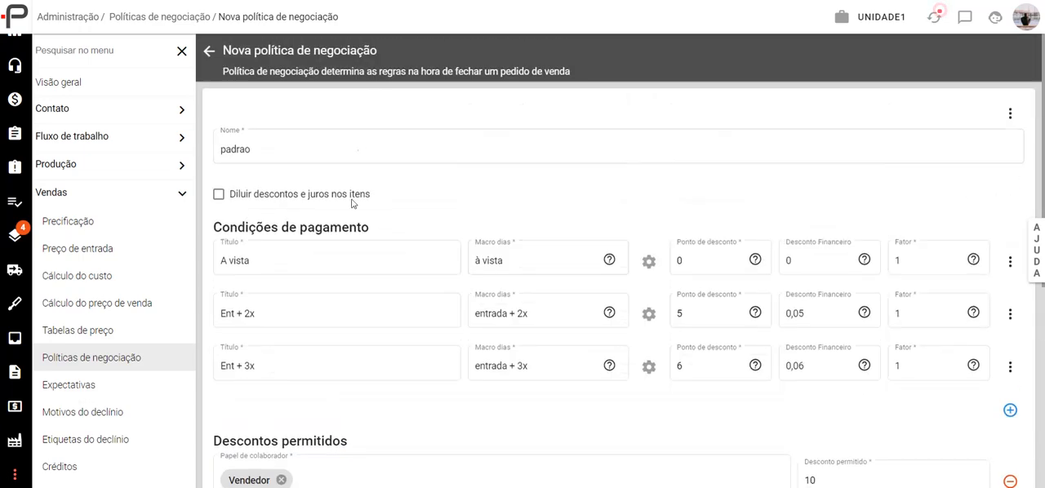
pyautogui.scroll(-5, 359, 277)
pyautogui.scroll(4, 219, 73)
pyautogui.scroll(1, 219, 72)
# - Leave the new policy form without creating the policy and open the existing policy "Padrão" for editing
pyautogui.click(209, 54)
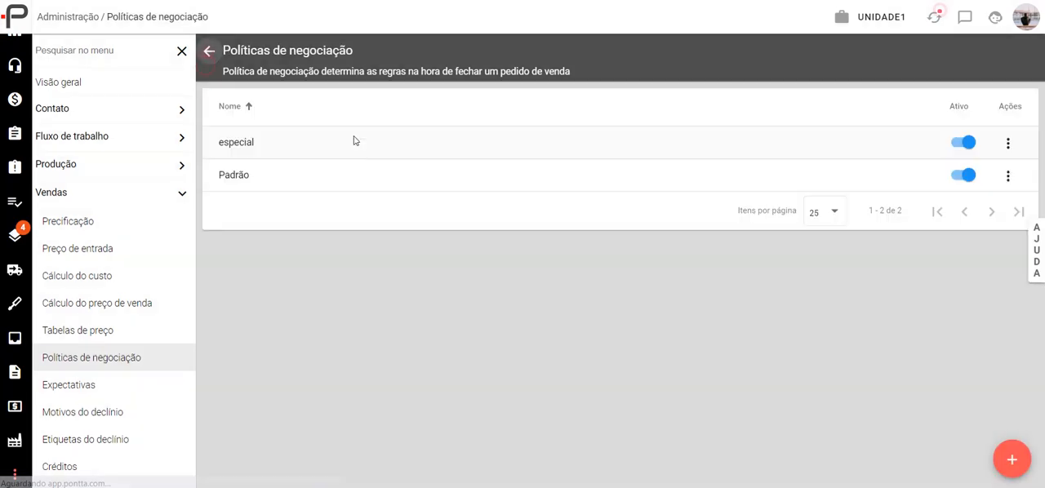
pyautogui.click(240, 178)
pyautogui.click(728, 113)
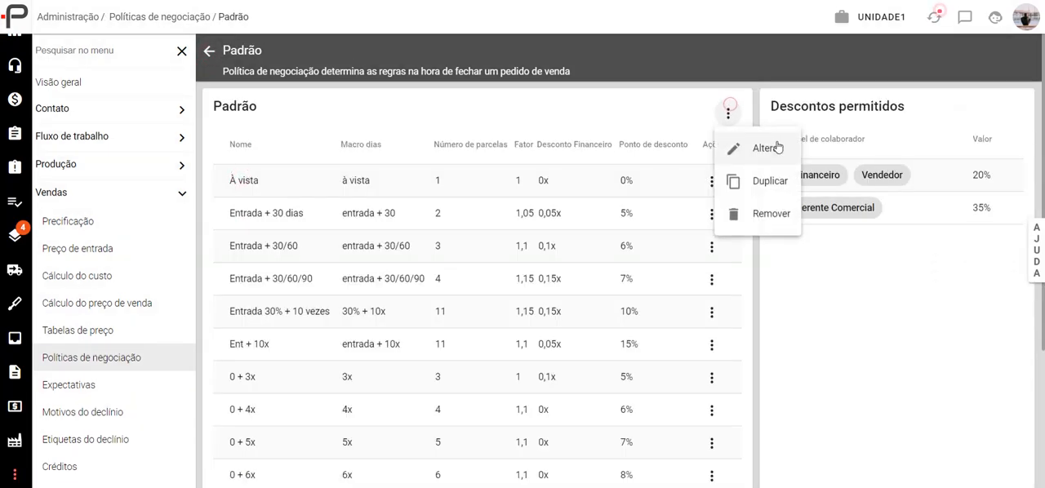
pyautogui.click(778, 143)
# - Examine the payment conditions of the policy "Padrão" with their discount points, financial discounts and factors, and return to the policy list
pyautogui.scroll(-1, 380, 257)
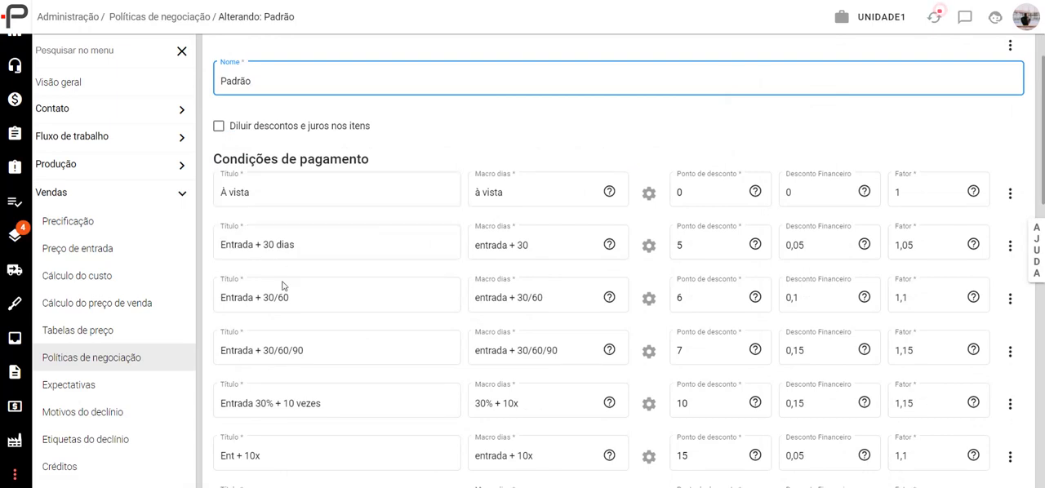
pyautogui.scroll(-1, 302, 281)
pyautogui.scroll(-3, 325, 294)
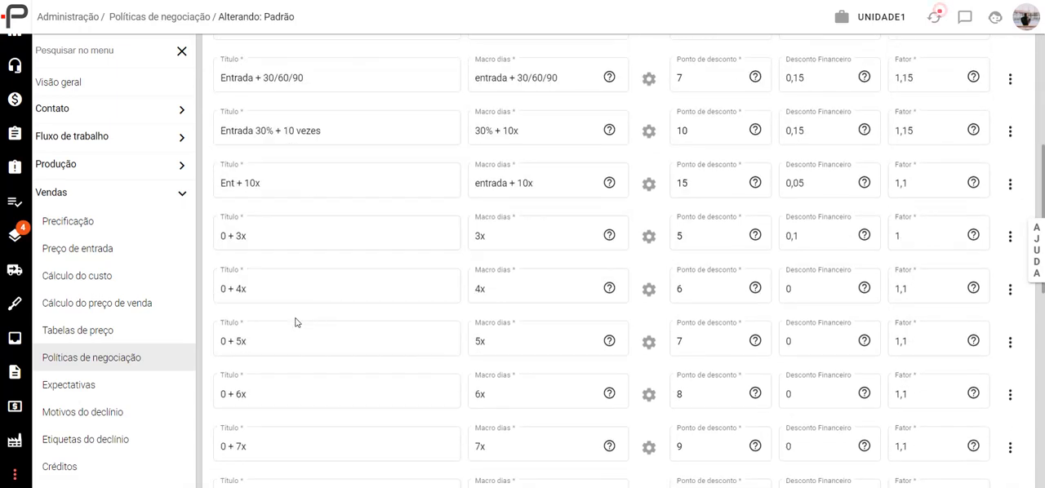
pyautogui.scroll(-2, 230, 325)
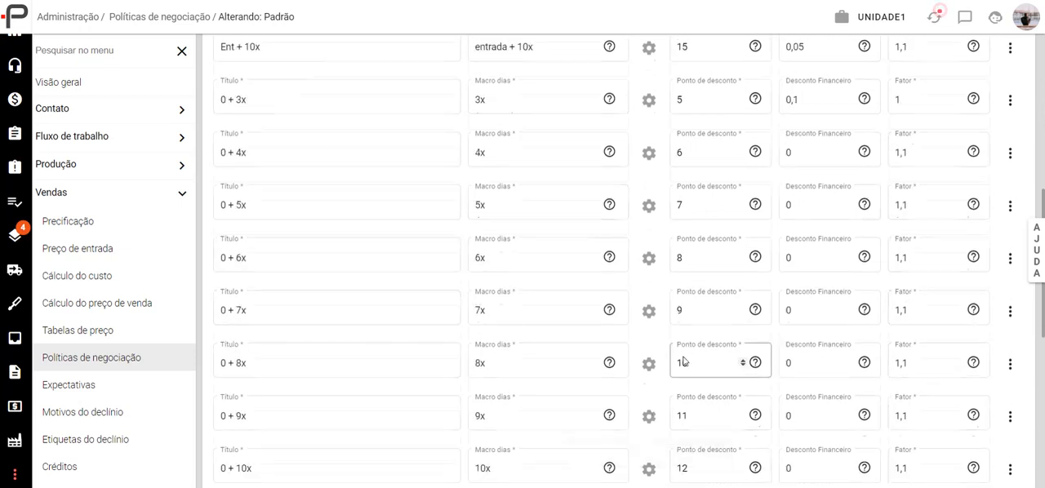
pyautogui.scroll(6, 735, 360)
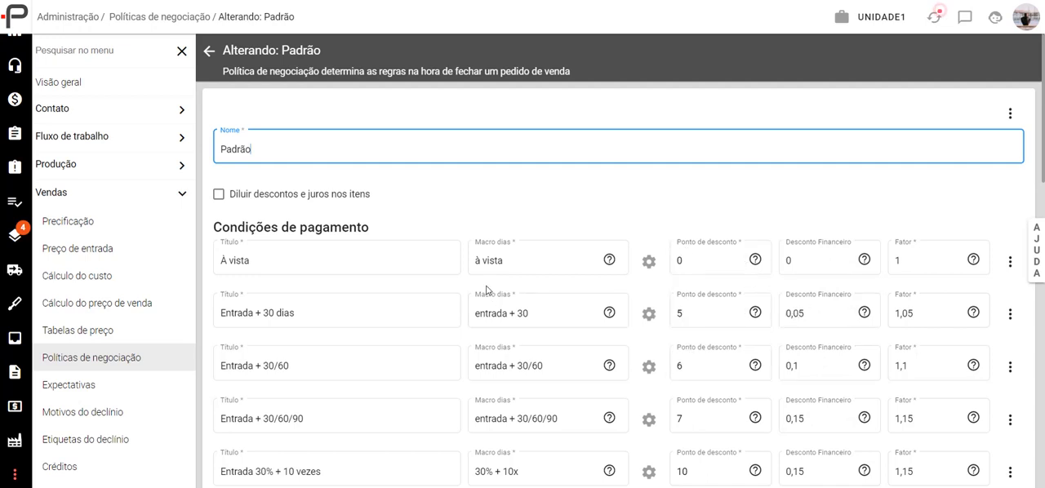
pyautogui.scroll(-5, 469, 260)
pyautogui.scroll(5, 457, 258)
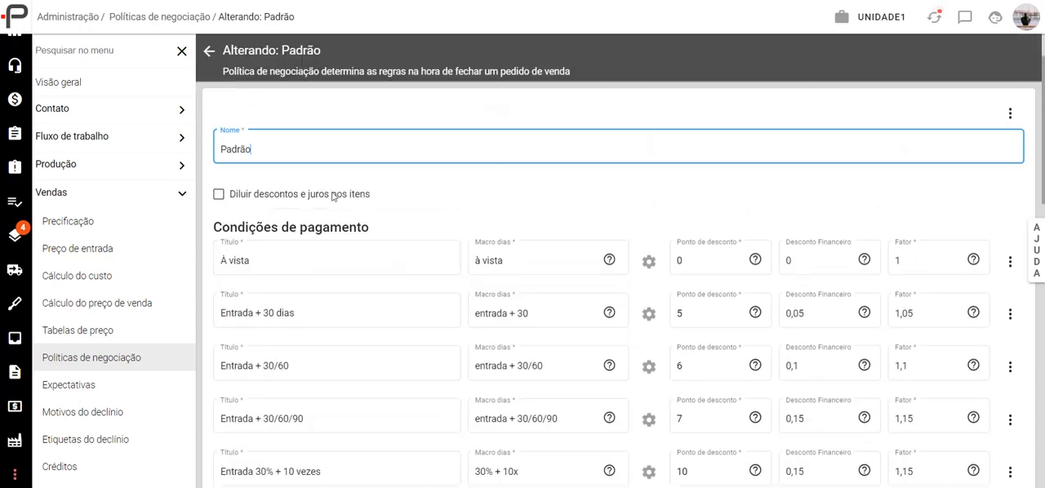
pyautogui.click(210, 50)
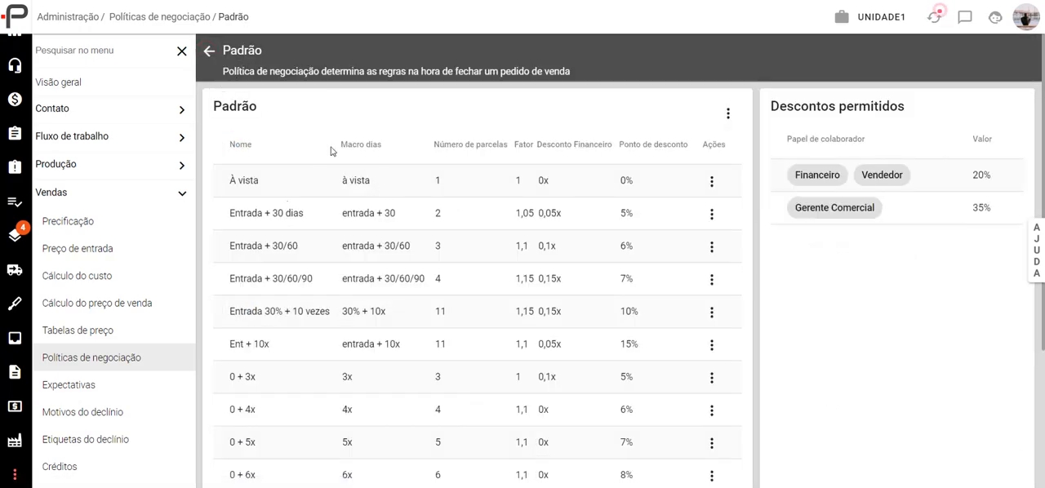
pyautogui.click(209, 51)
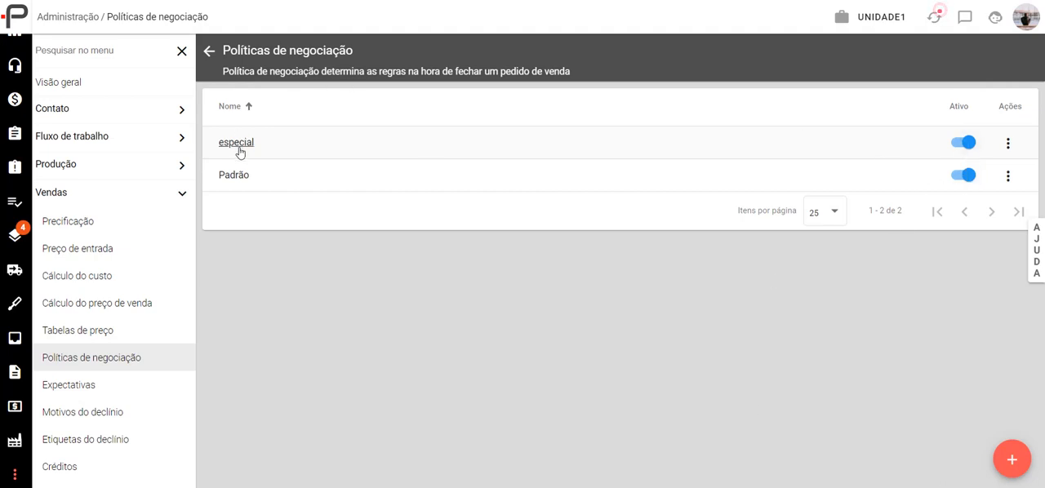
# - Reopen the policy "Padrão" for editing and check which actions are available for the "0 + 4x" payment condition
pyautogui.click(234, 175)
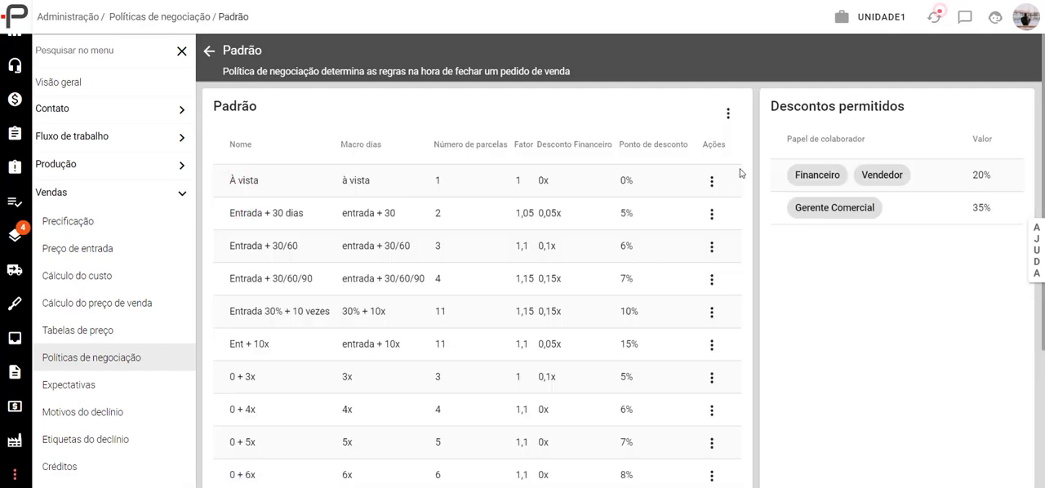
pyautogui.click(727, 113)
pyautogui.click(759, 145)
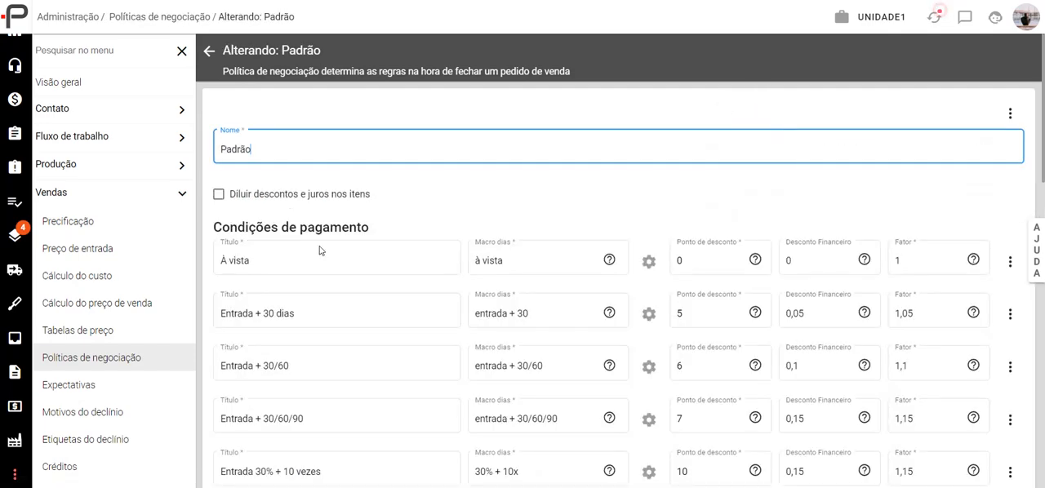
pyautogui.scroll(-2, 302, 260)
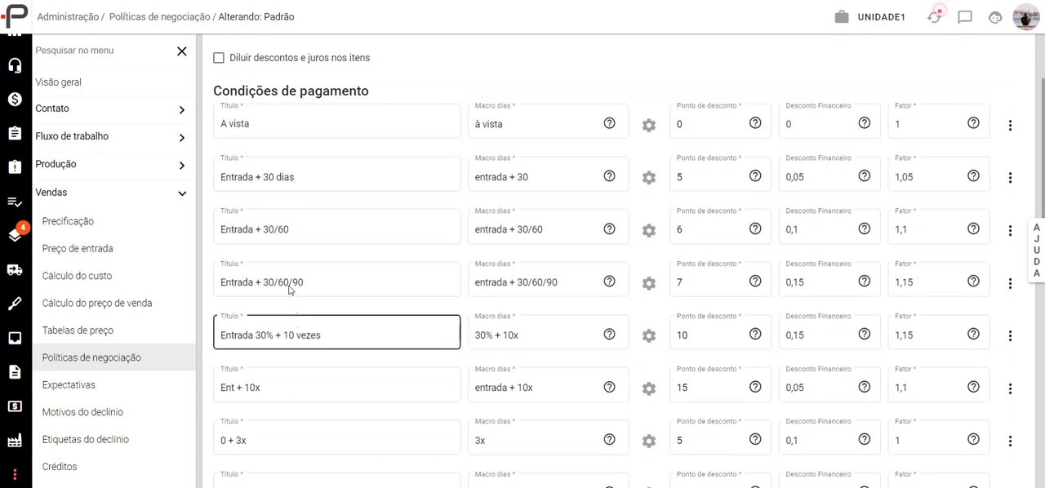
pyautogui.scroll(-4, 296, 326)
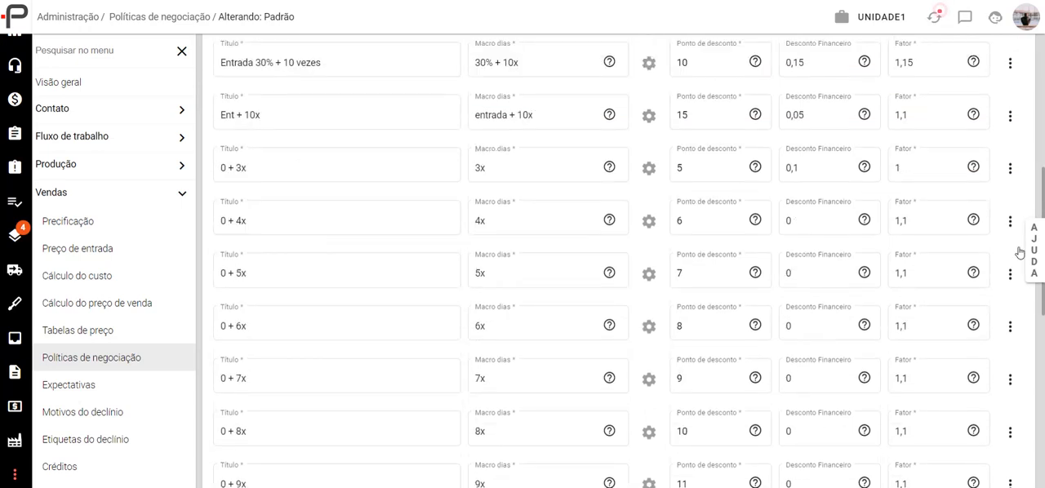
pyautogui.click(1010, 222)
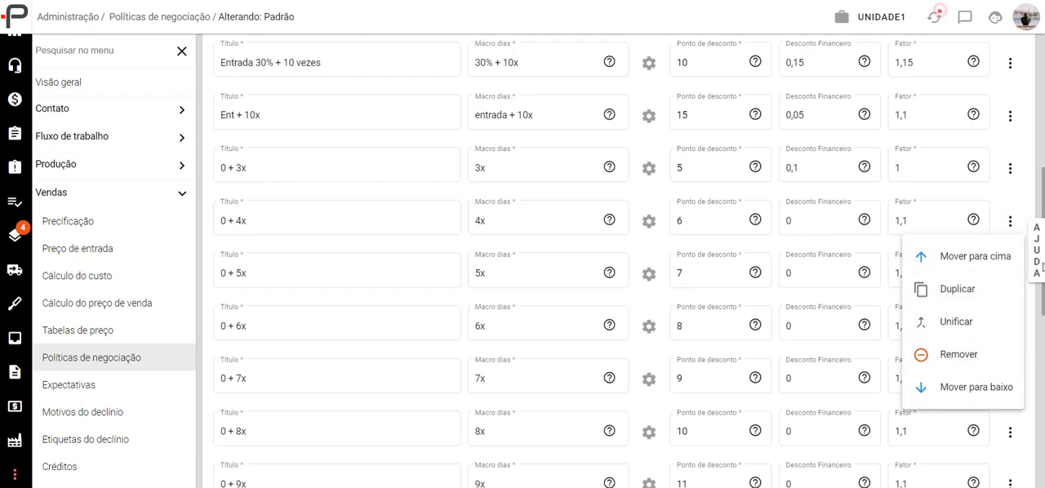
pyautogui.click(1021, 149)
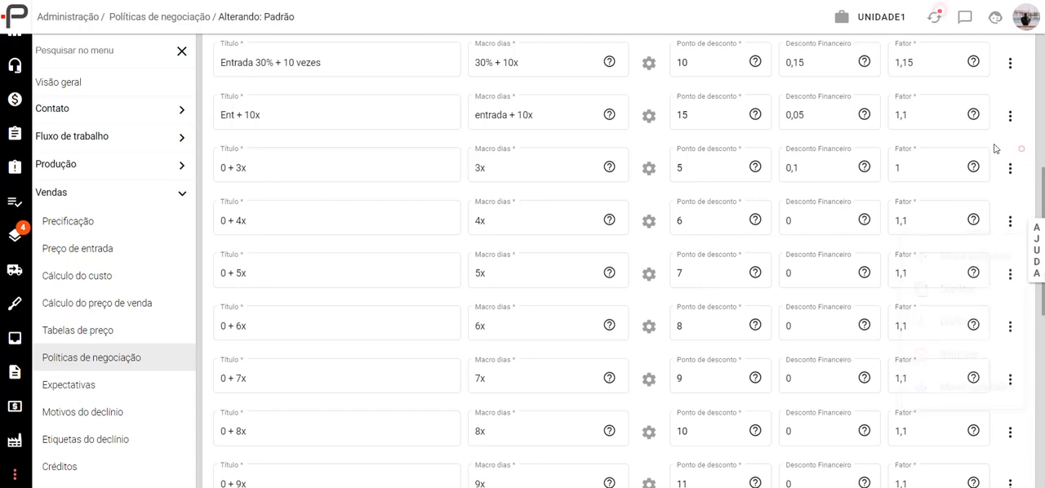